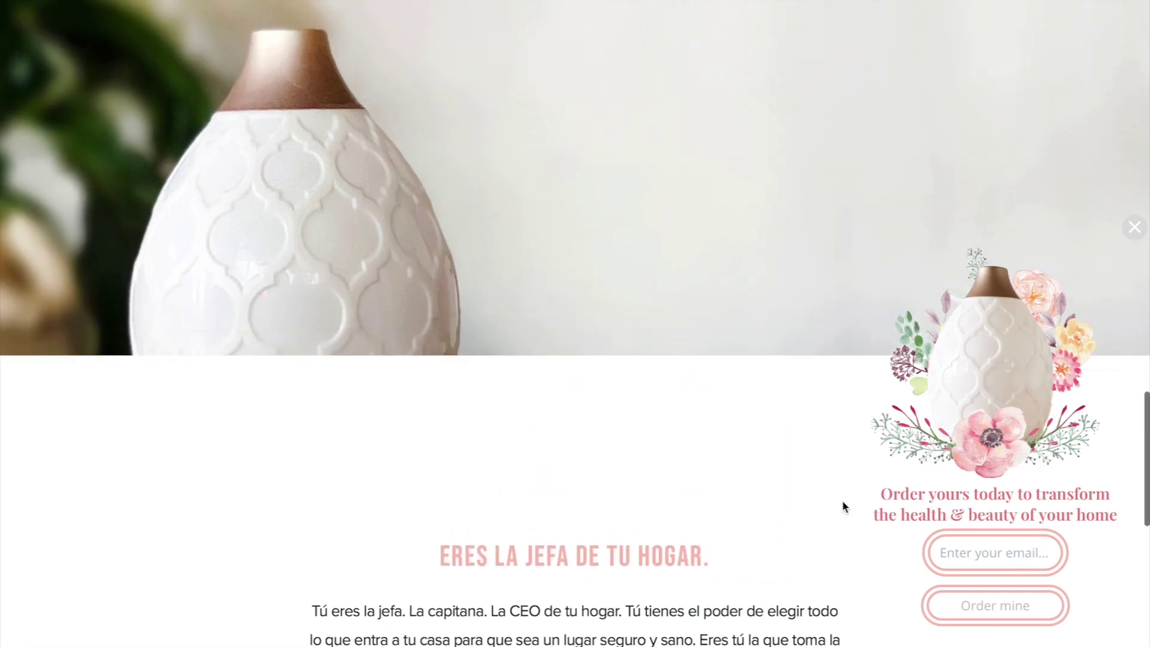
scroll(843, 505, "up", 1)
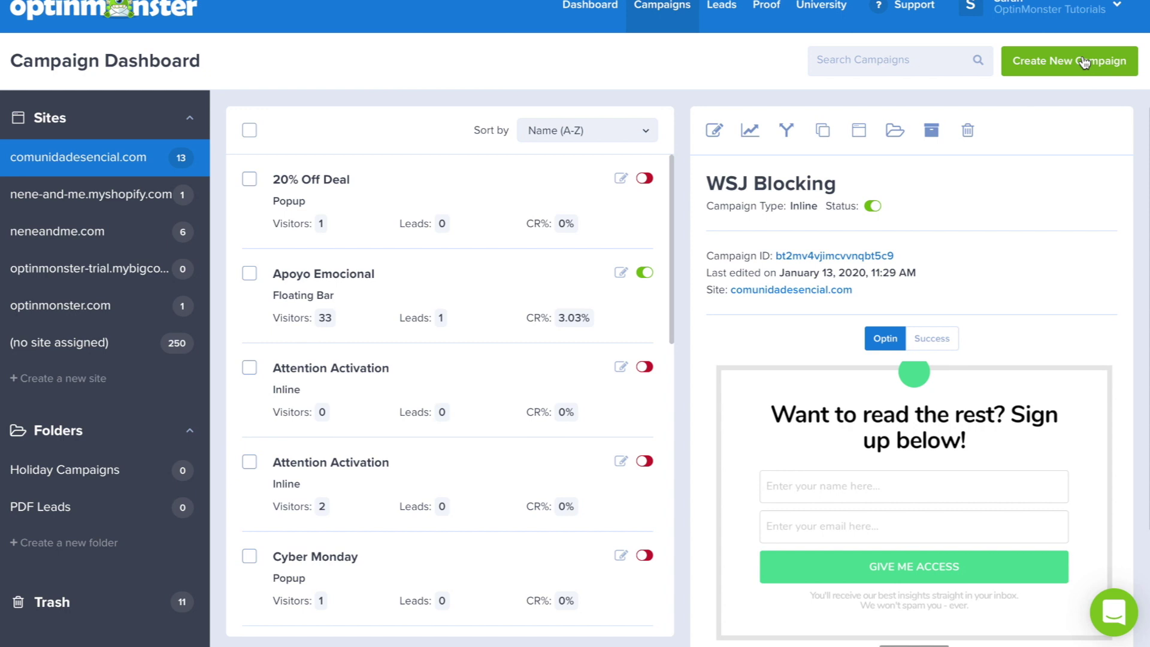
Step: Start a new Slide-in campaign from the blank Canvas template
left_click(1084, 61)
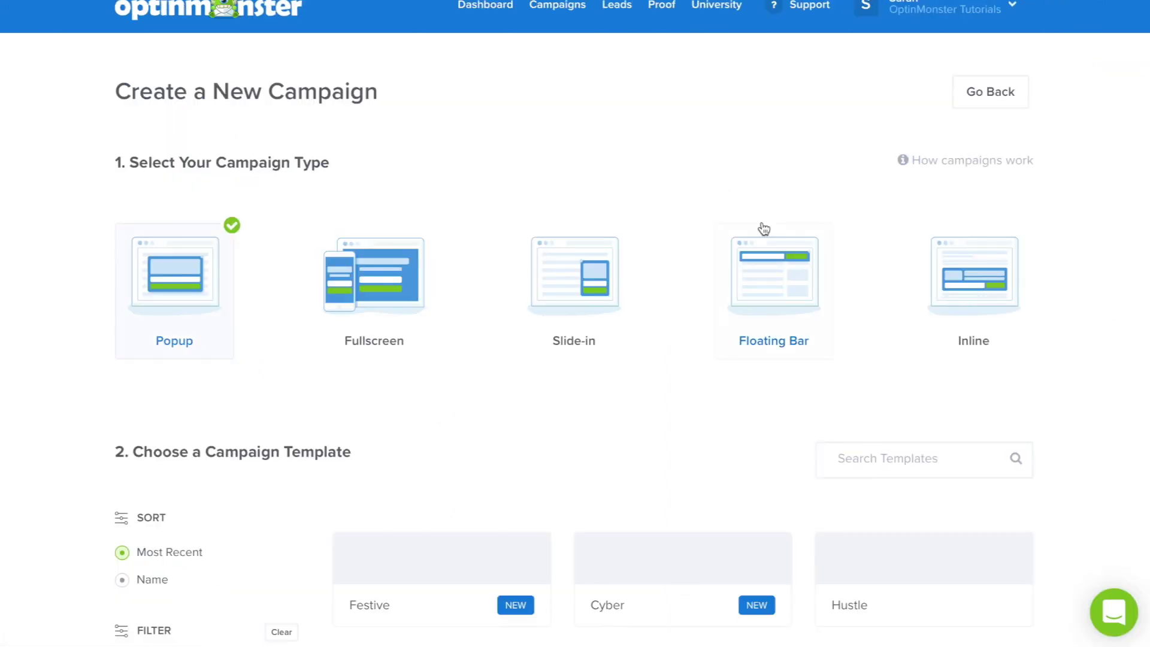
scroll(763, 229, "down", 1)
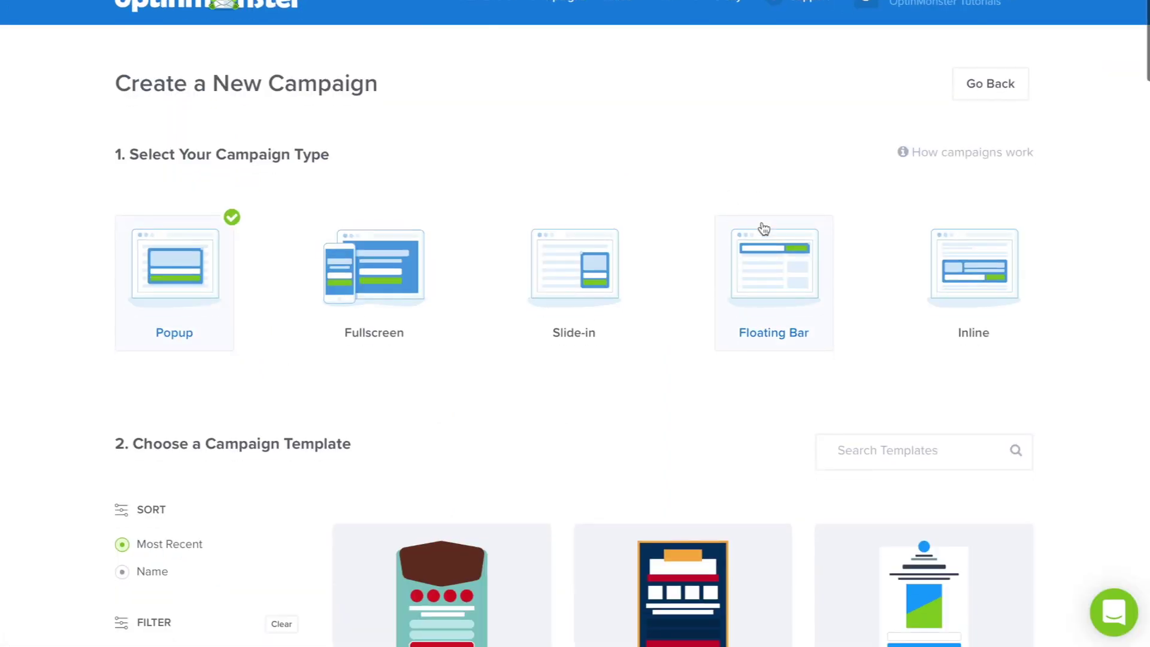
left_click(570, 278)
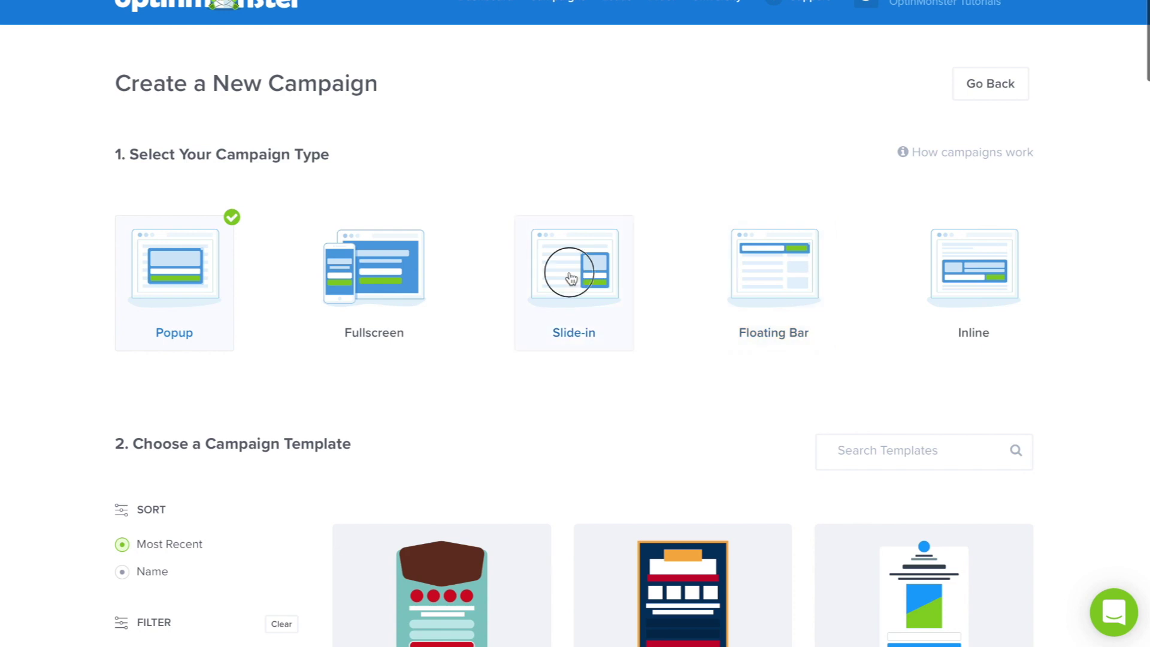
scroll(1040, 426, "down", 15)
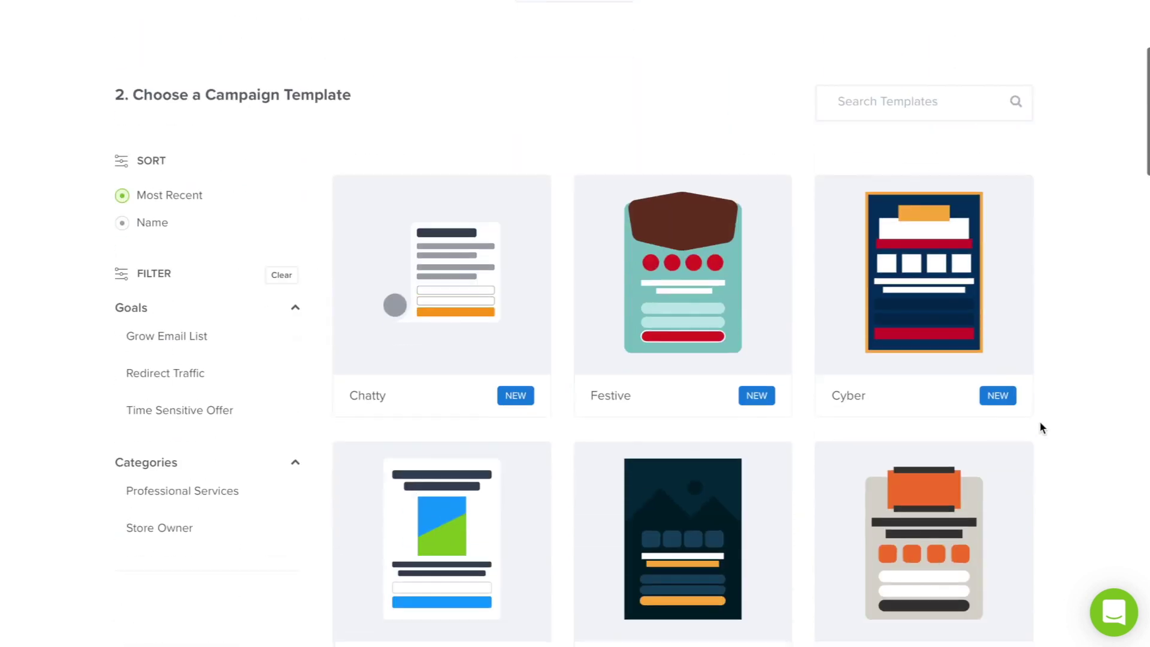
scroll(1040, 427, "down", 5)
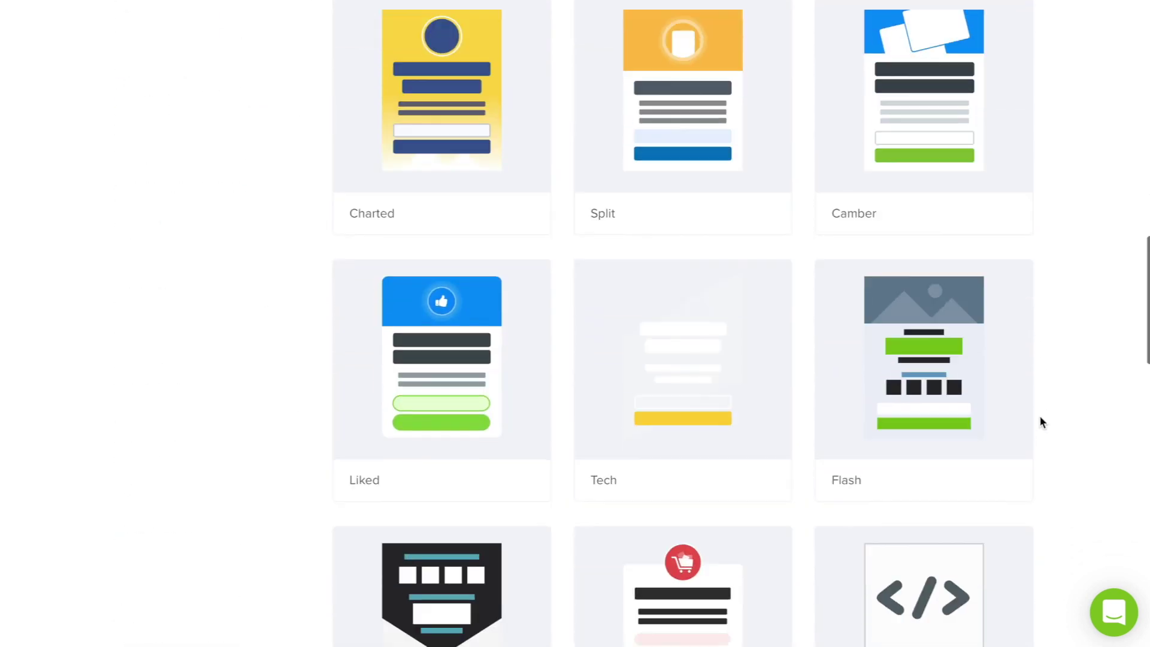
left_click(928, 407)
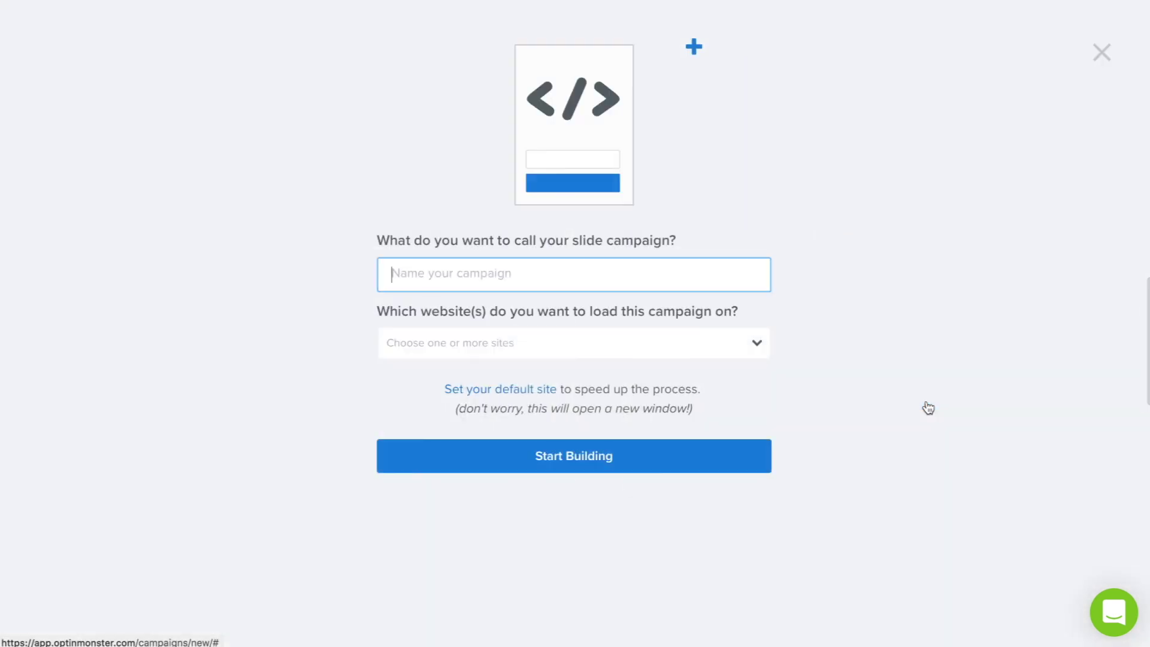
Step: Name it 'Visually Impactful Slide-In', load it on Comunidad Esencial, and start building
type("Visually Impactful Slide-In")
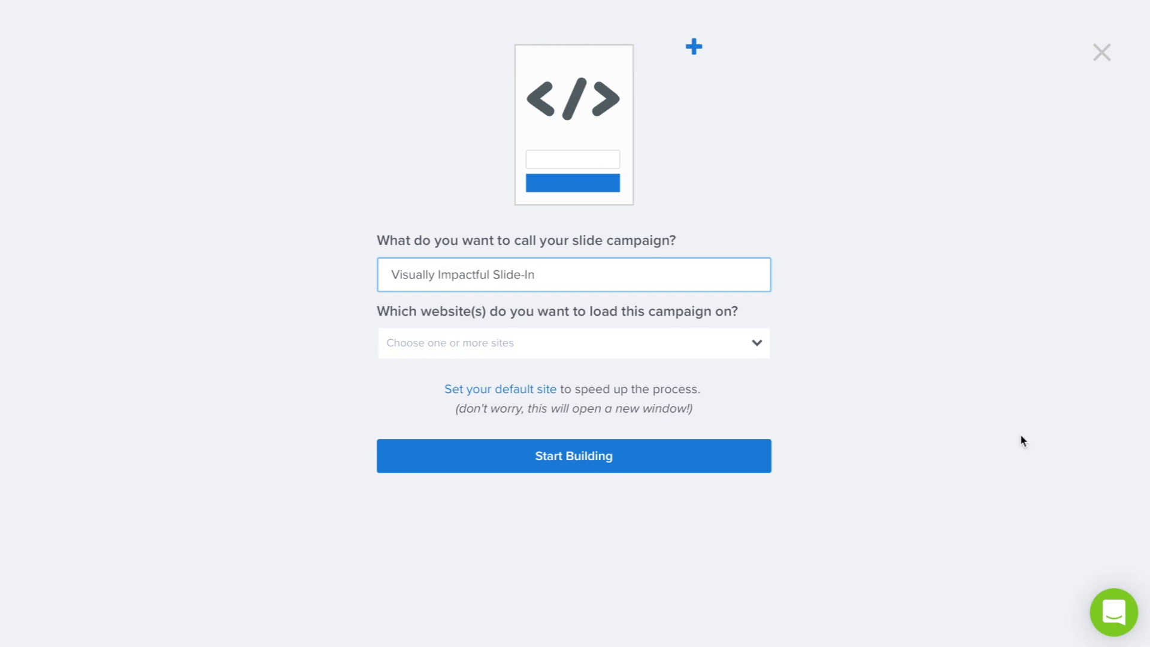
left_click(725, 353)
left_click(655, 479)
left_click(854, 412)
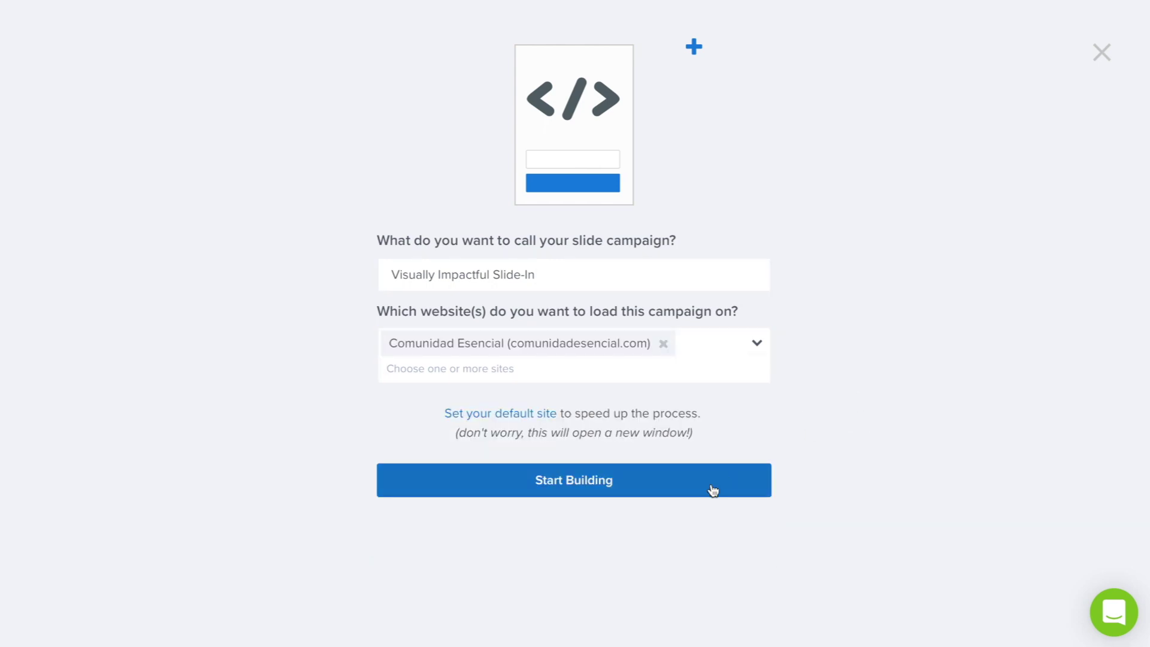
left_click(713, 488)
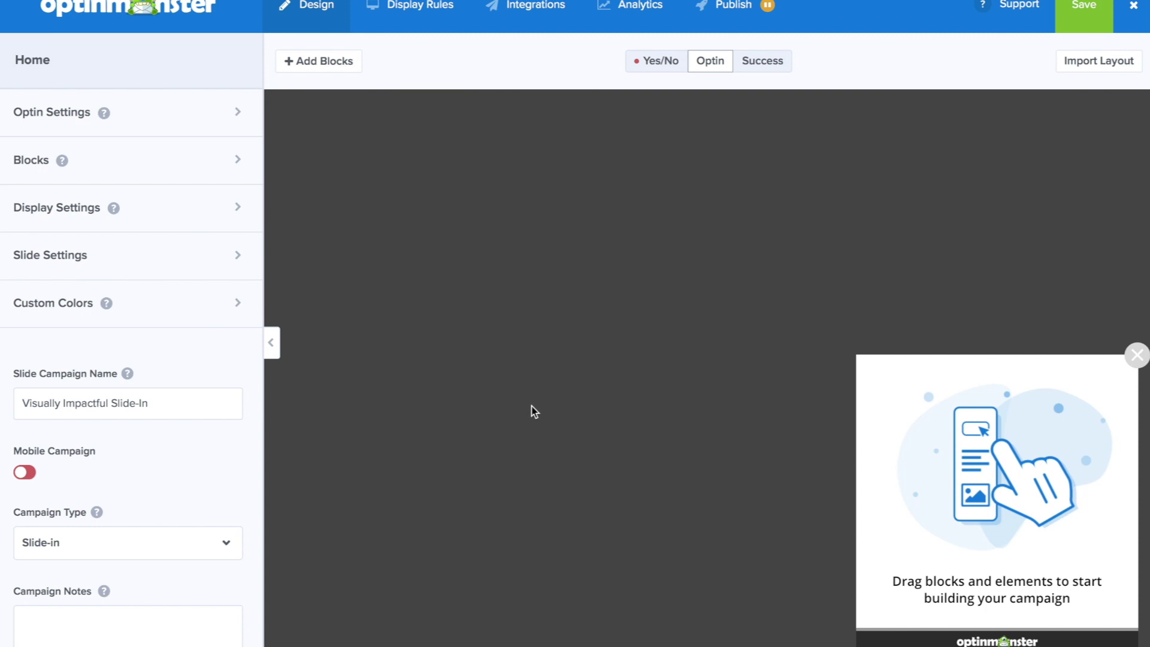
Step: Import the Comunidad Esencial colour profile into Custom Colors and return to the main settings
left_click(224, 308)
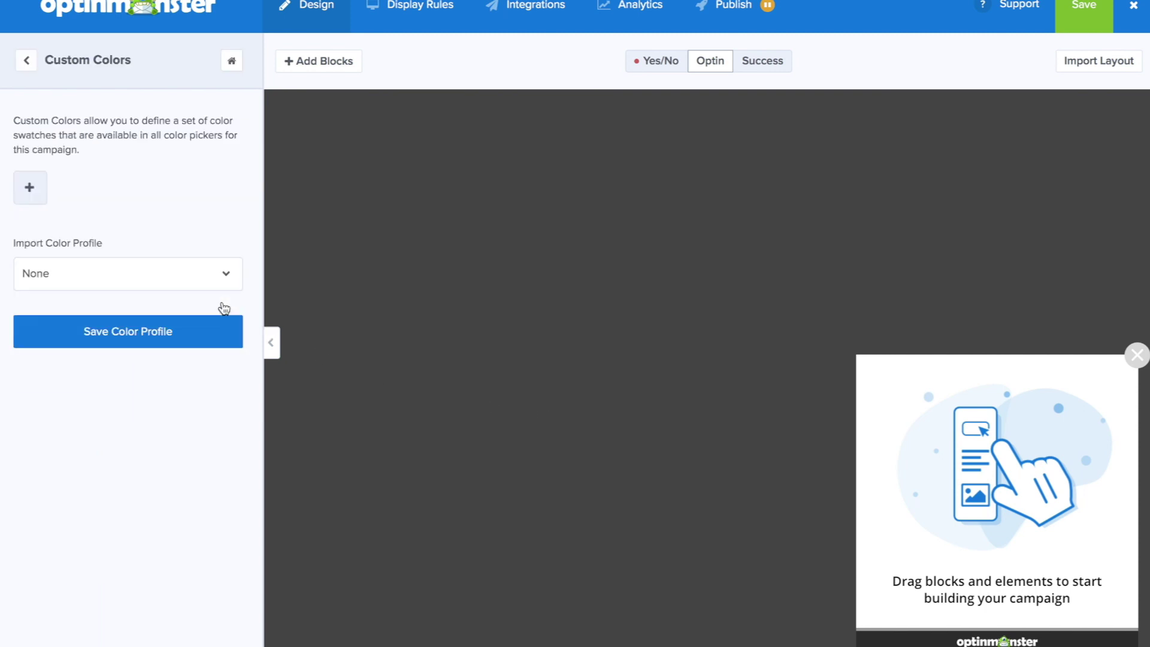
left_click(207, 279)
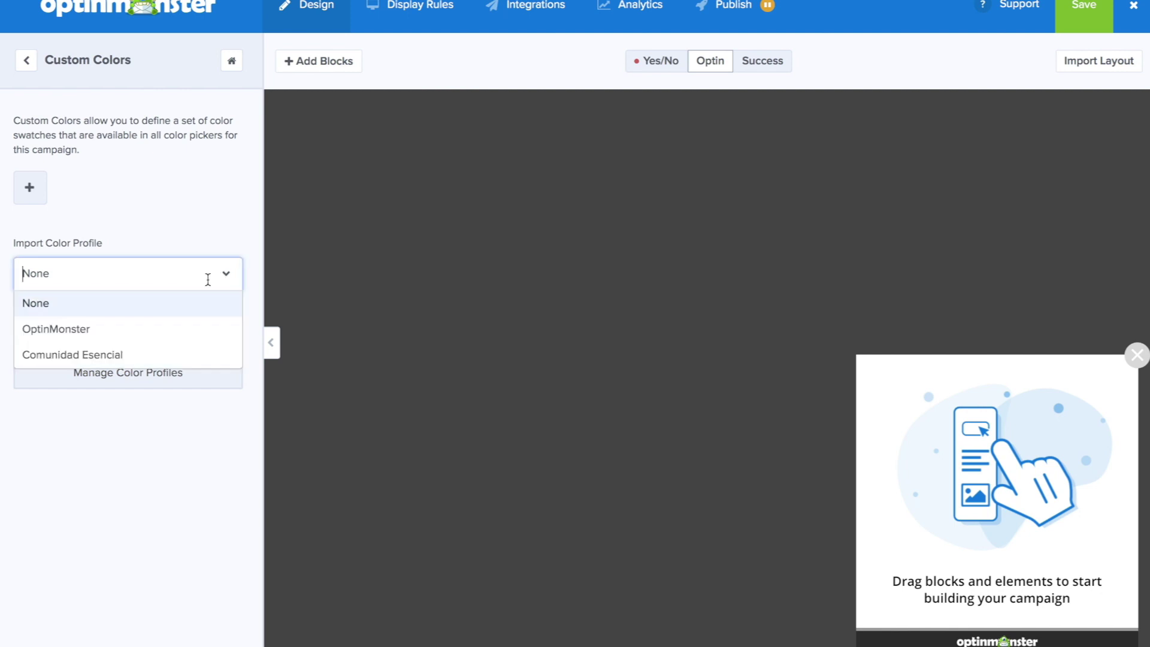
left_click(182, 354)
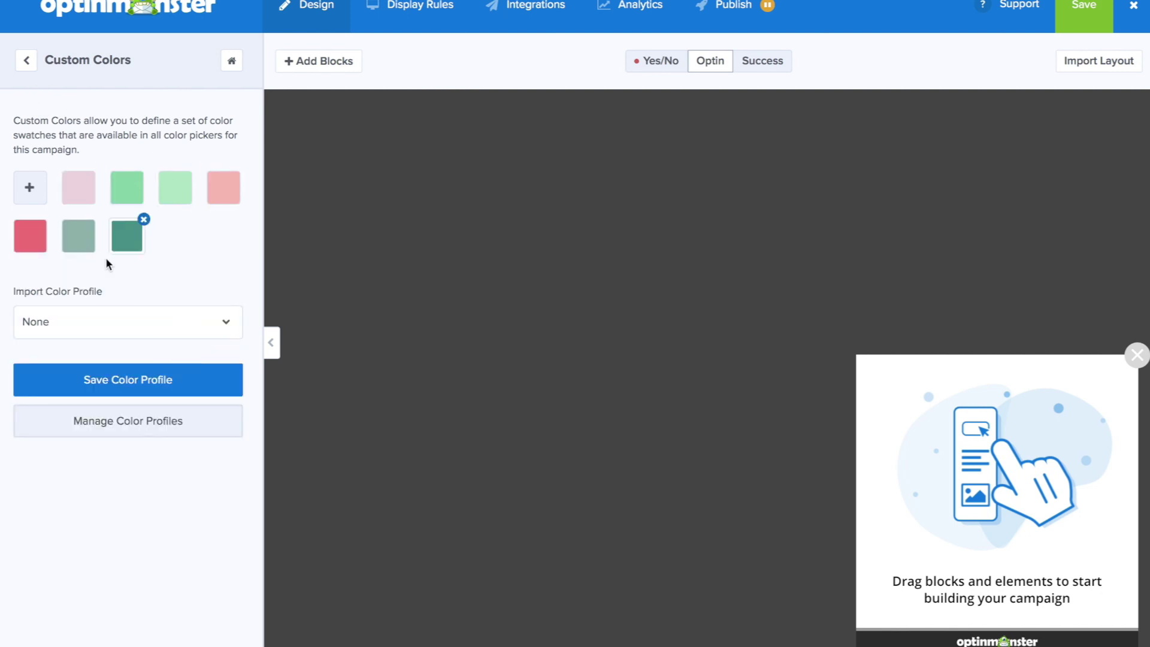
left_click(27, 60)
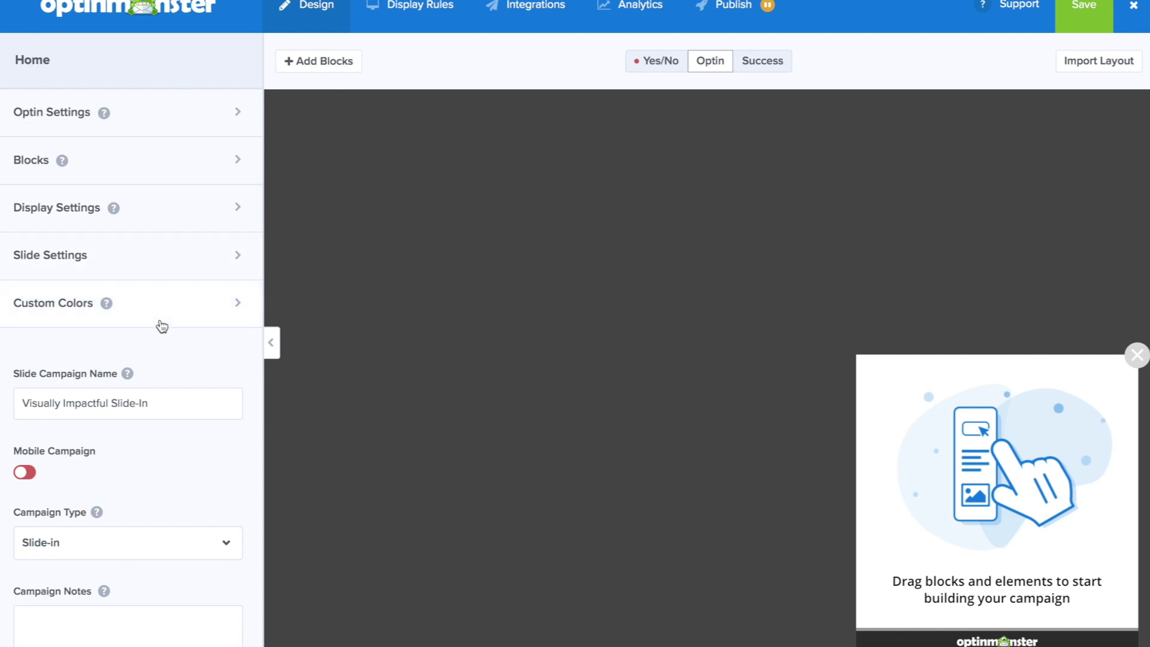
Step: Add an Image block to the slide-in using the floral vase image
left_click(138, 164)
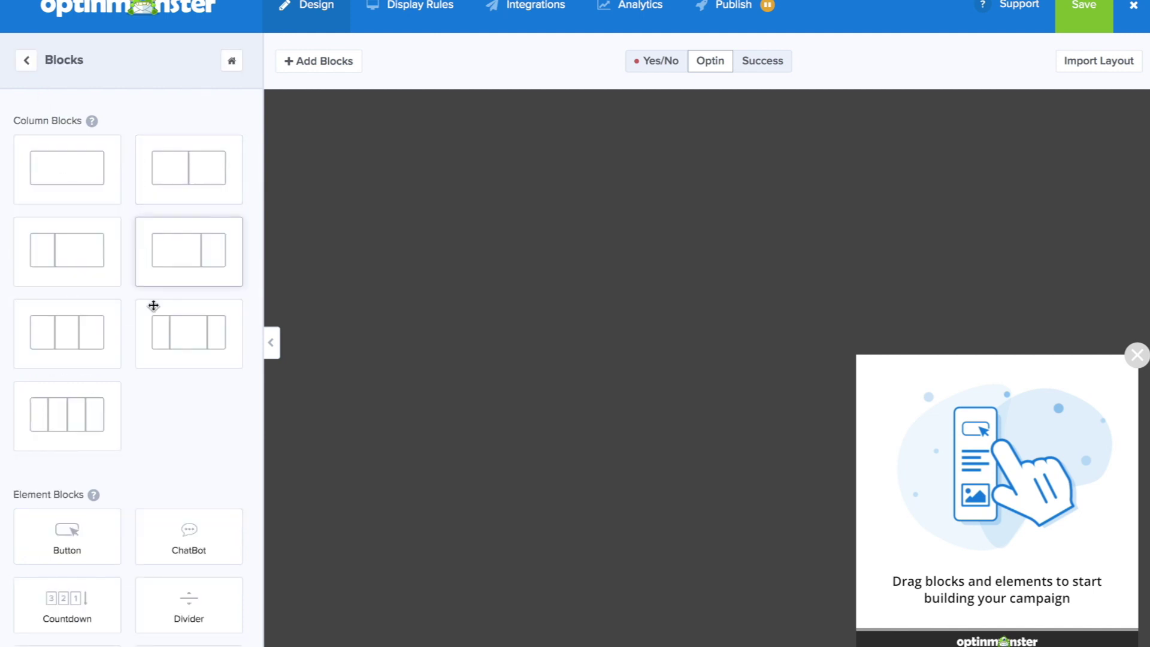
scroll(168, 359, "down", 3)
scroll(170, 363, "down", 1)
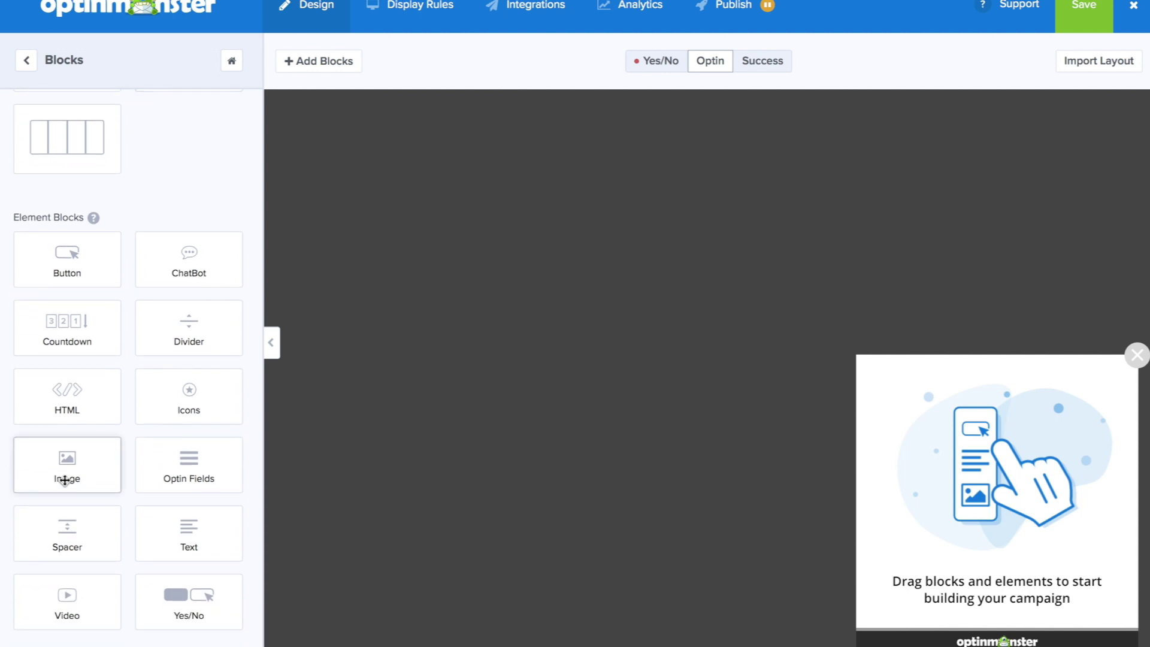
left_click_drag(64, 465, 965, 504)
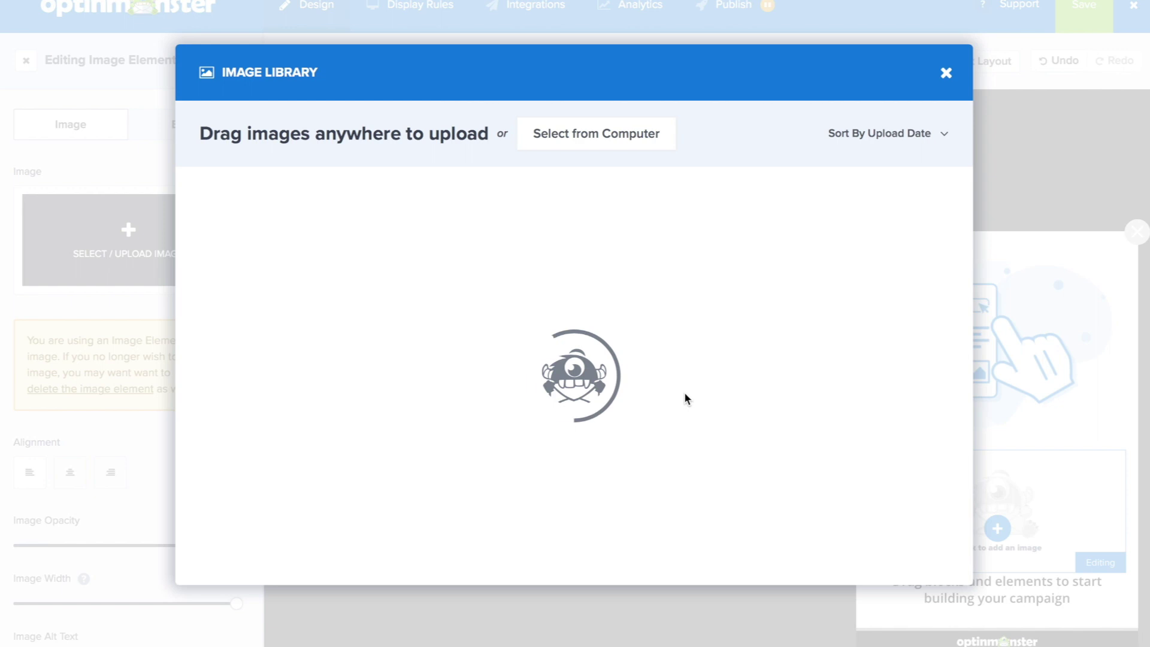
mouse_move(675, 399)
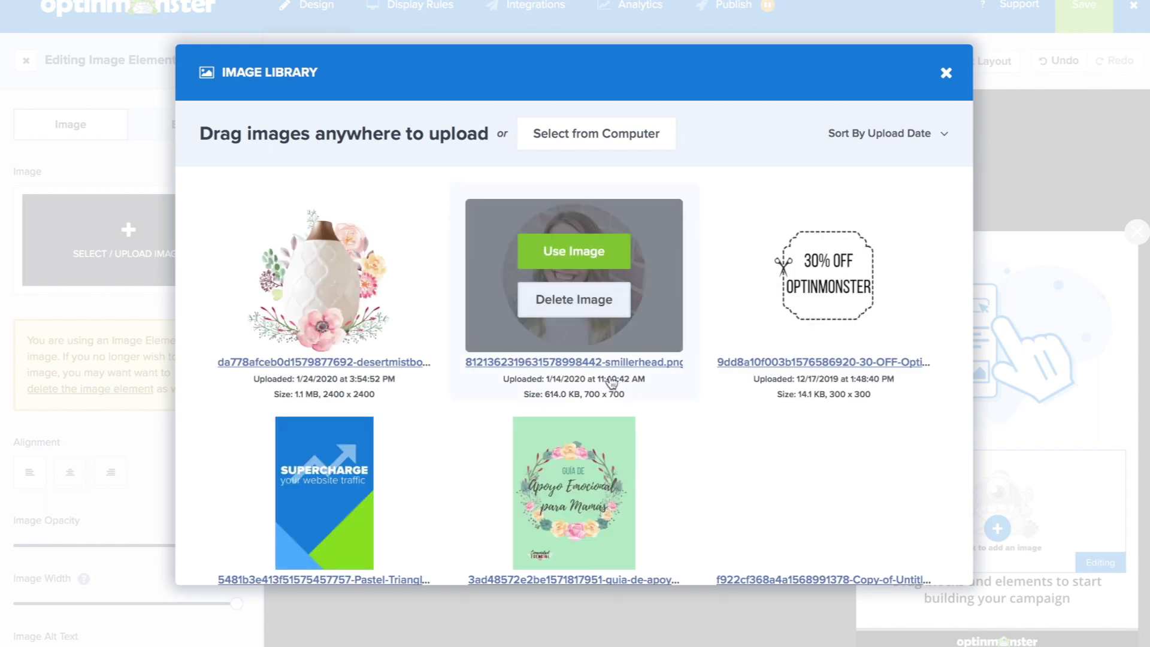
left_click(318, 272)
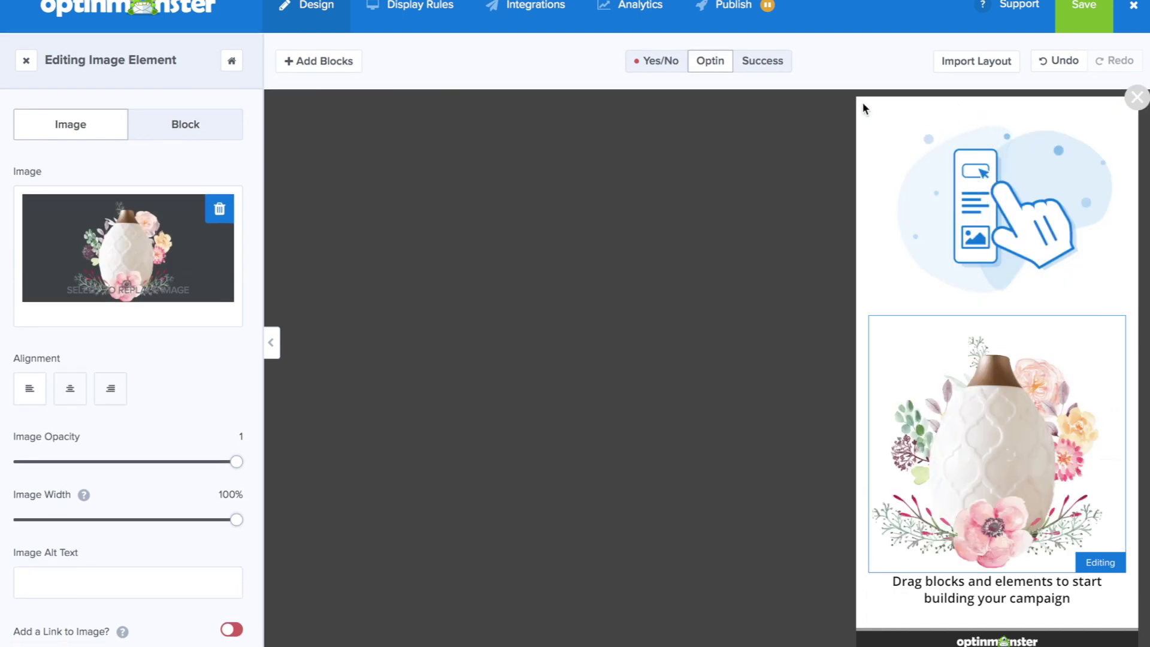
Step: Delete the default placeholder hand illustration element
left_click(1136, 97)
left_click(1011, 244)
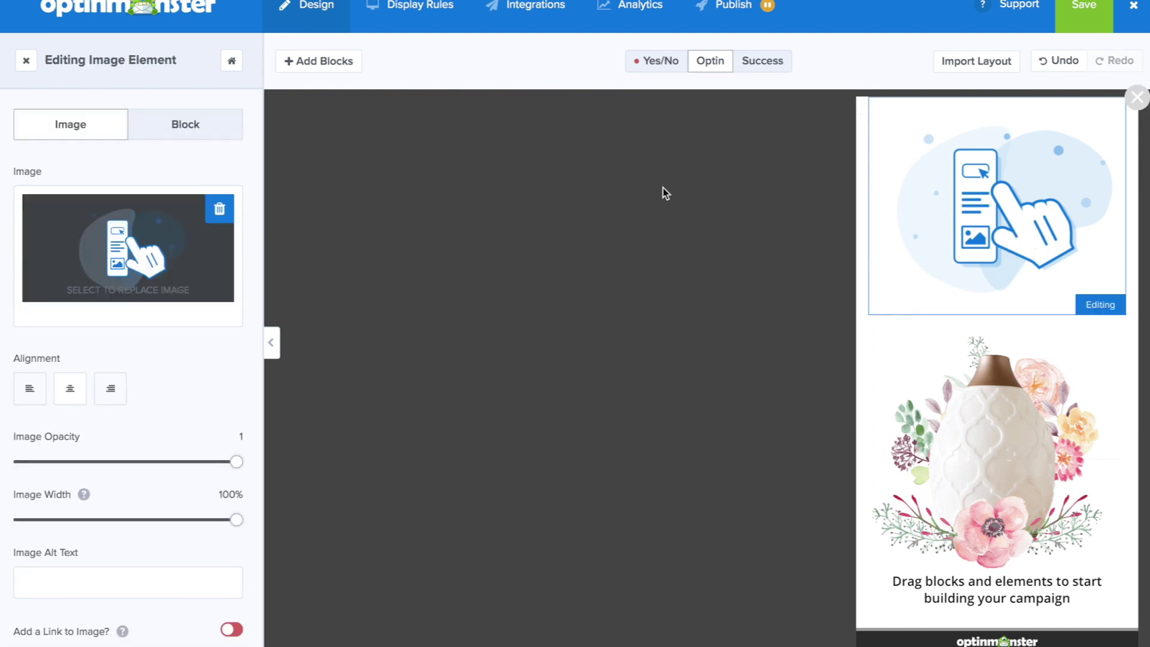
left_click(220, 209)
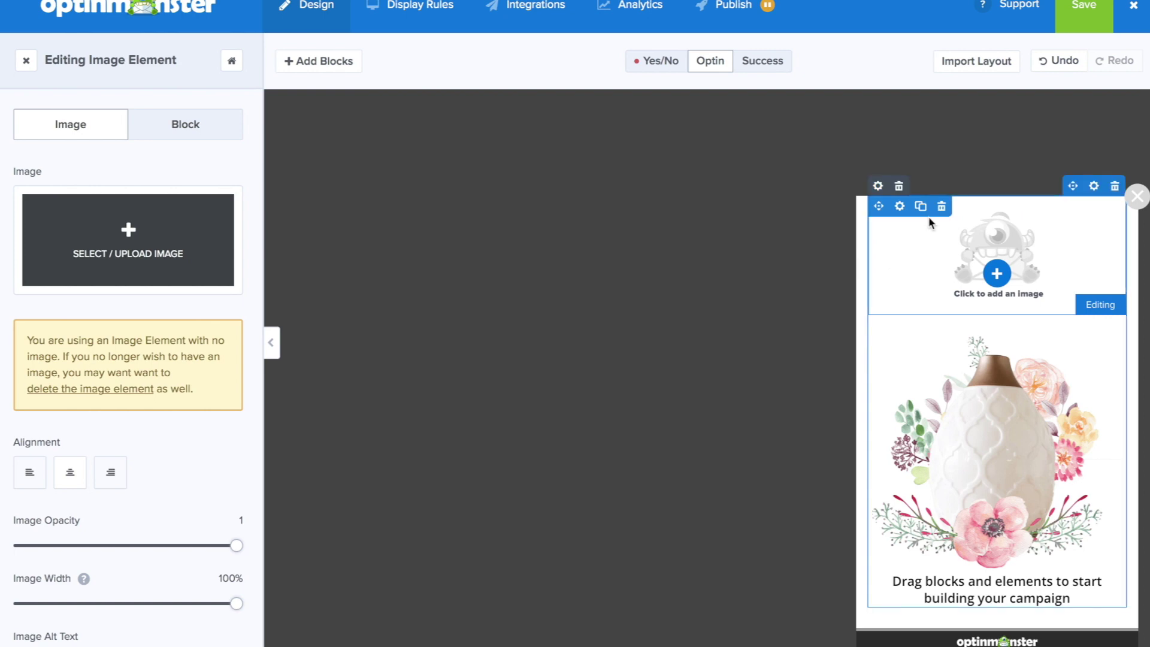
left_click(942, 206)
left_click(693, 373)
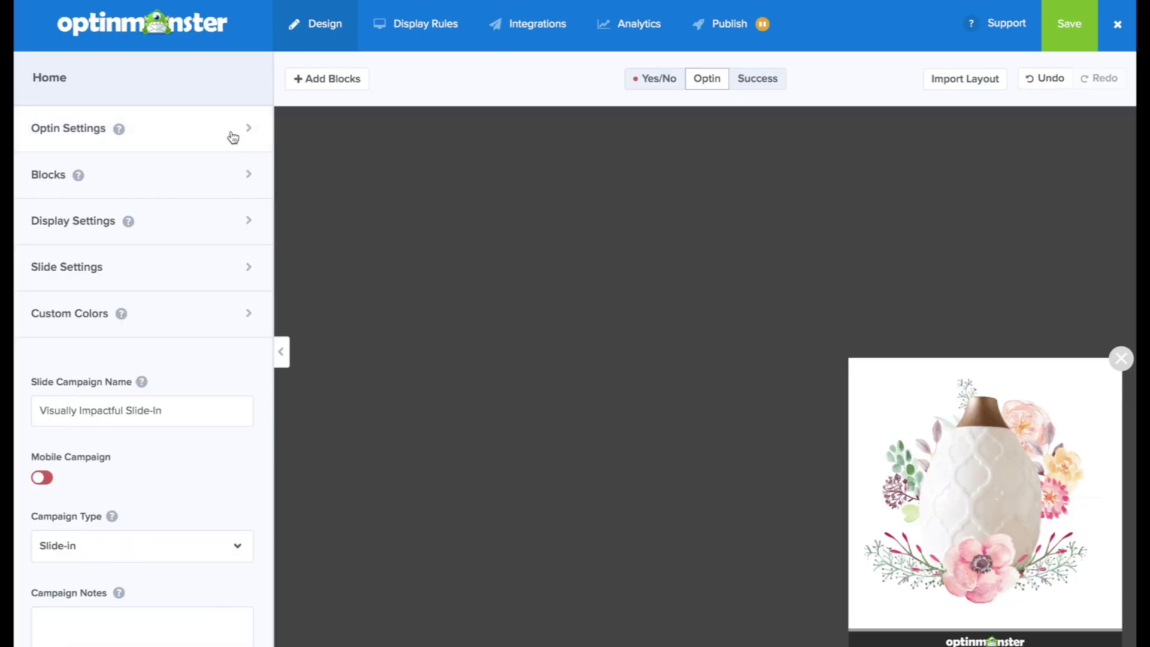
Step: Make the slide-in background fully transparent (rgba 255, 255, 255, 0) and show the element blocks
left_click(233, 136)
left_click(233, 136)
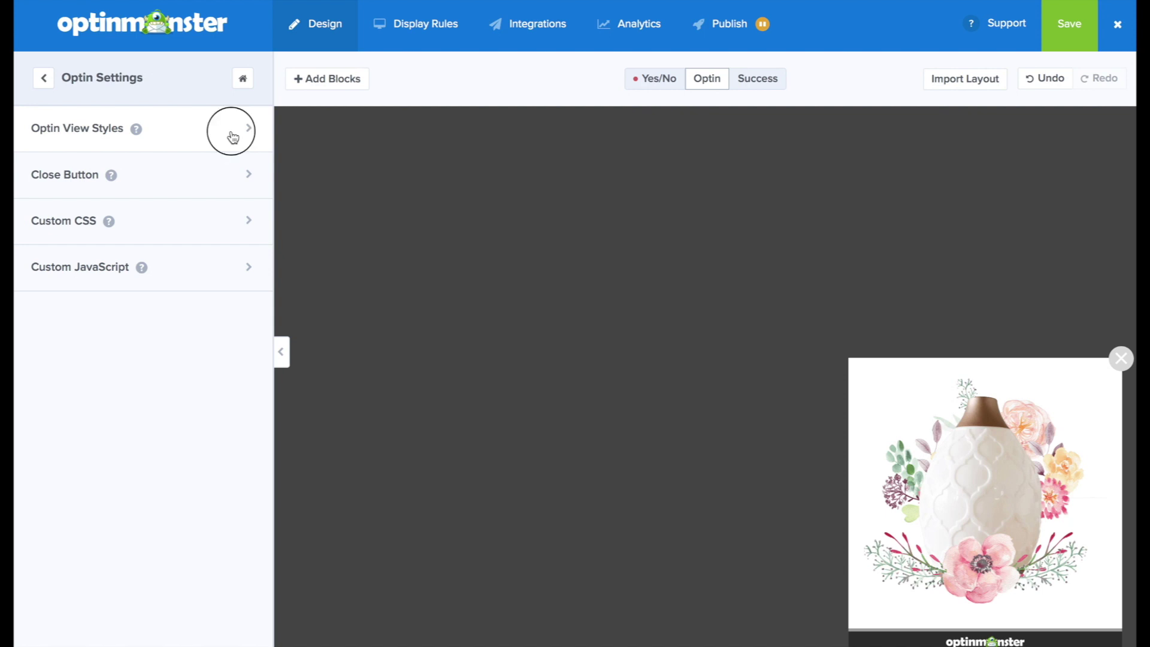
left_click(46, 252)
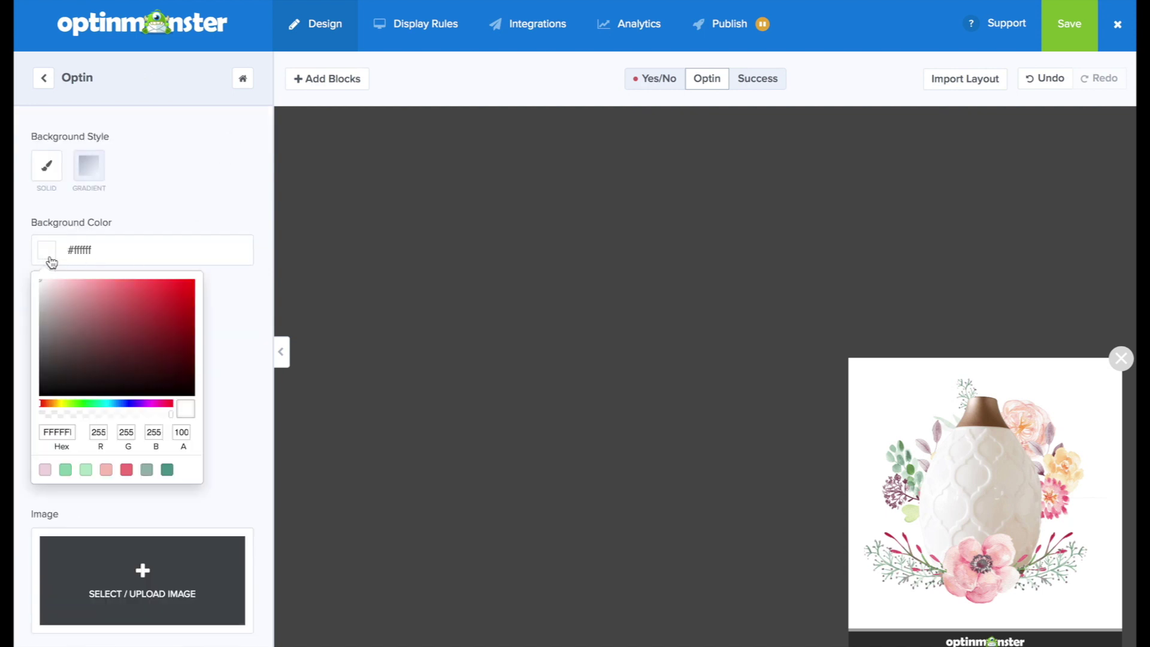
left_click_drag(170, 413, 15, 418)
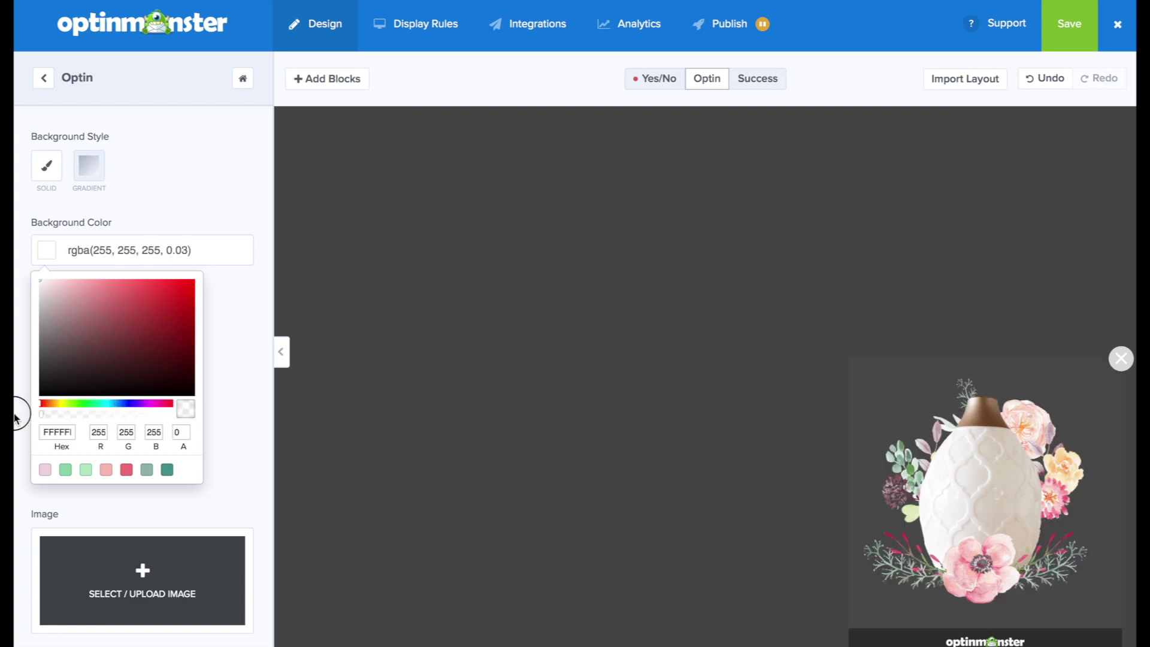
left_click(234, 302)
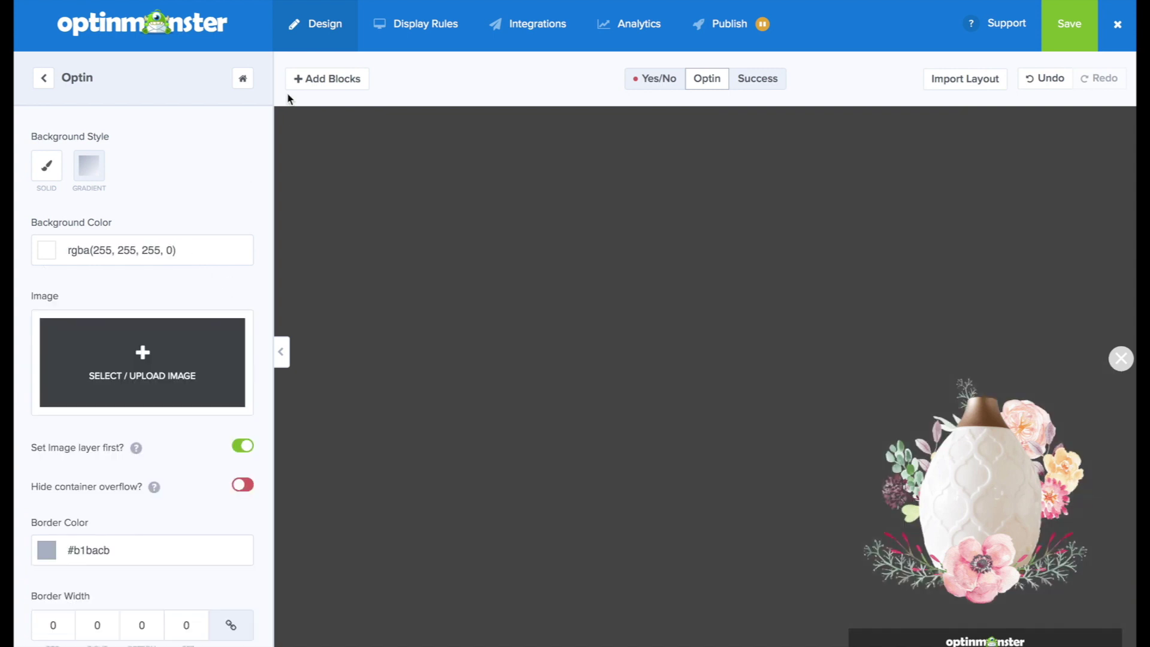
left_click(303, 85)
scroll(205, 336, "down", 5)
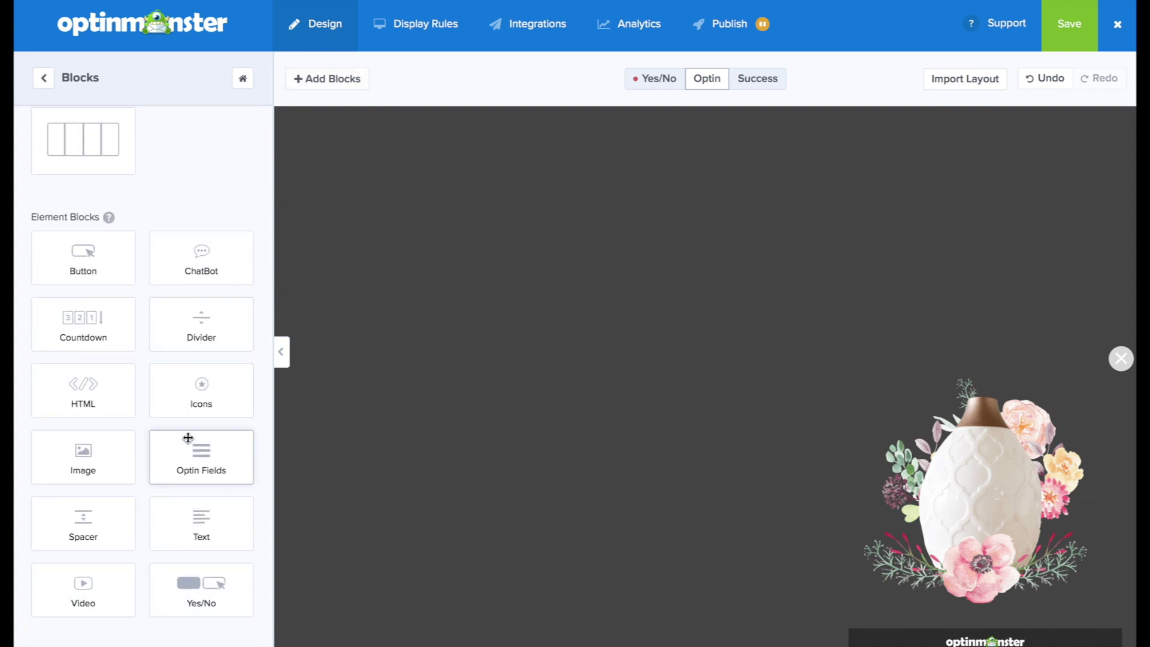
Step: Add an Optin Fields form below the vase and delete its Name, Privacy Text and Phone fields
left_click_drag(184, 449, 943, 599)
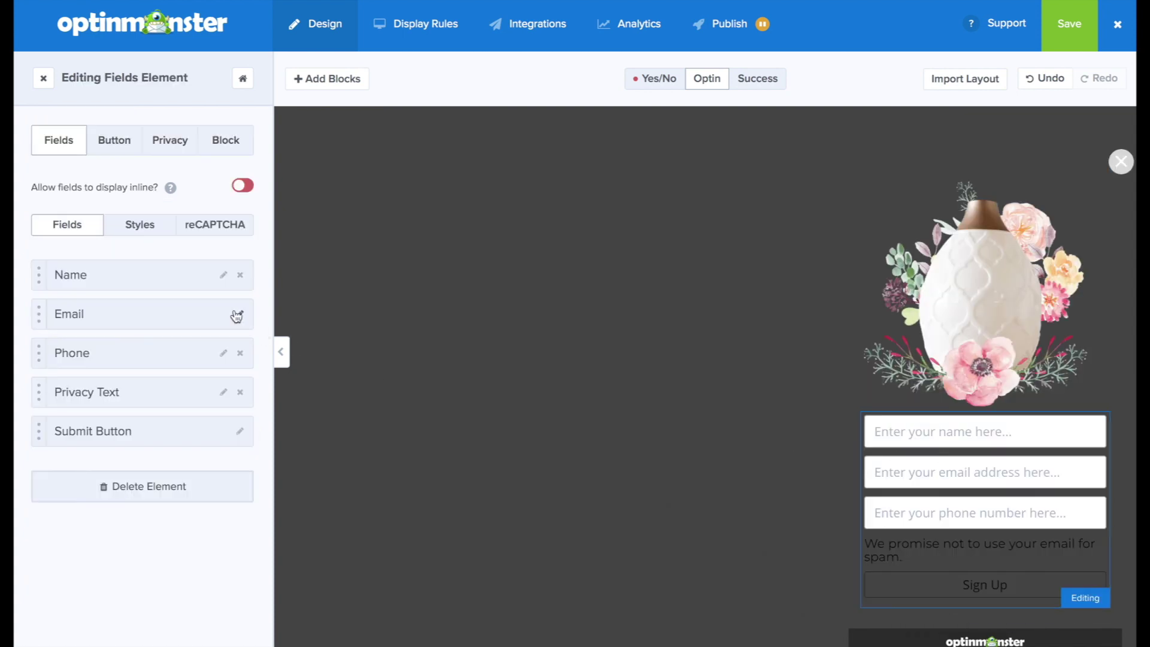
left_click(239, 274)
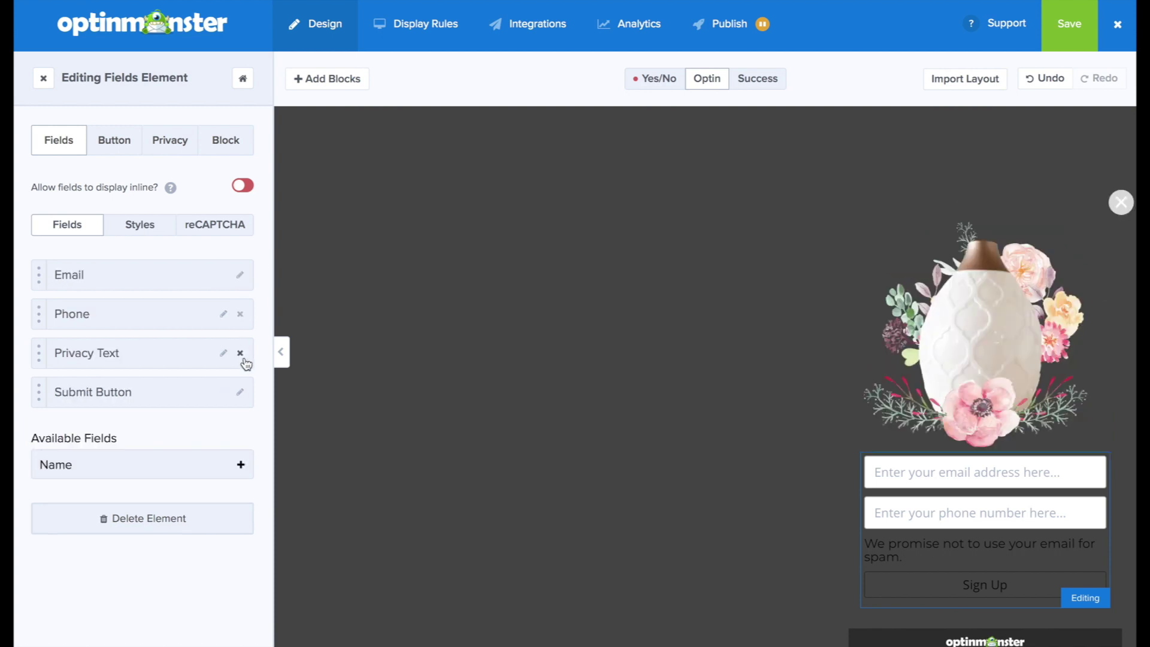
left_click(240, 353)
left_click(241, 314)
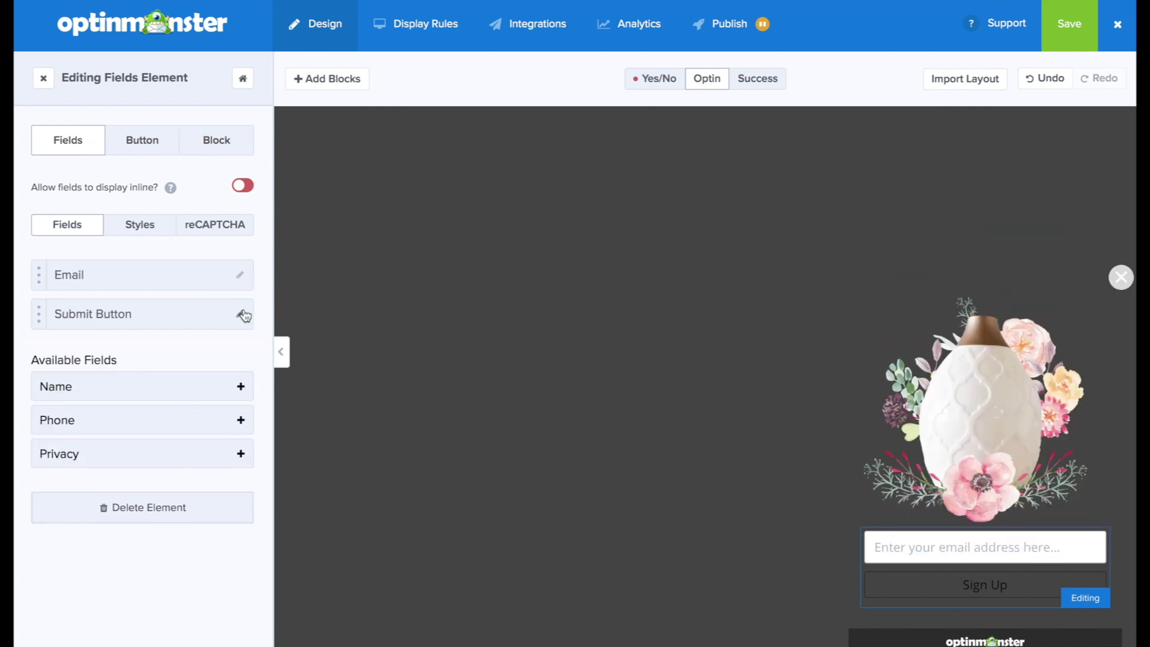
left_click(240, 276)
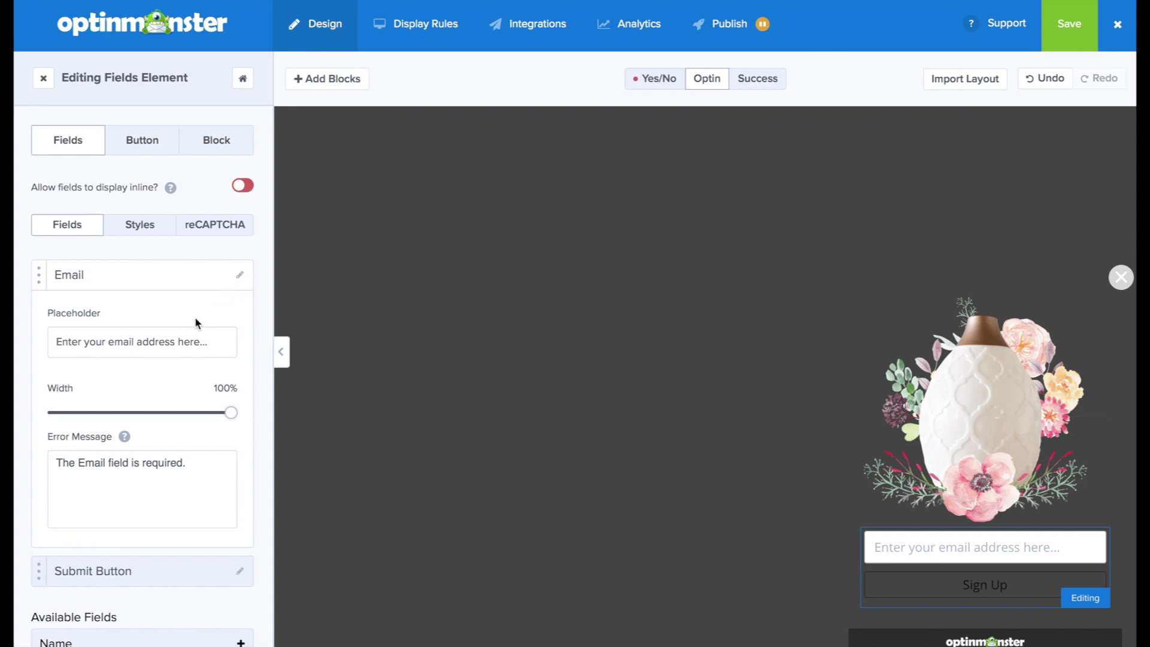
Step: Narrow the email field to 59% width, centre it, and make its background transparent
scroll(188, 340, "down", 1)
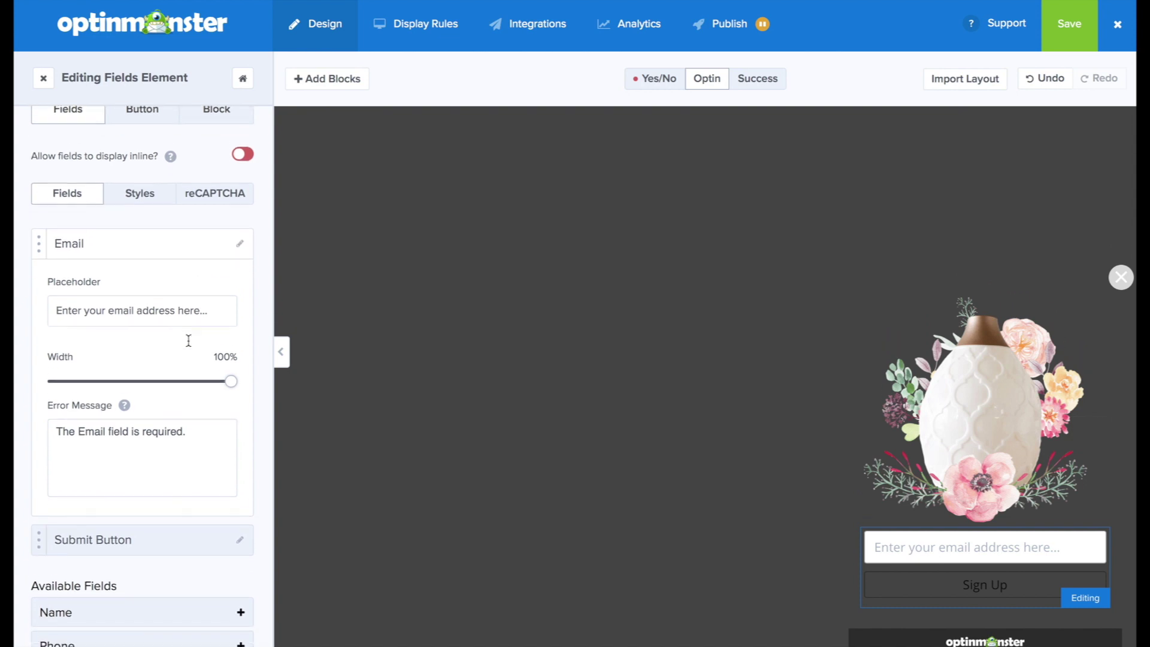
scroll(188, 340, "down", 1)
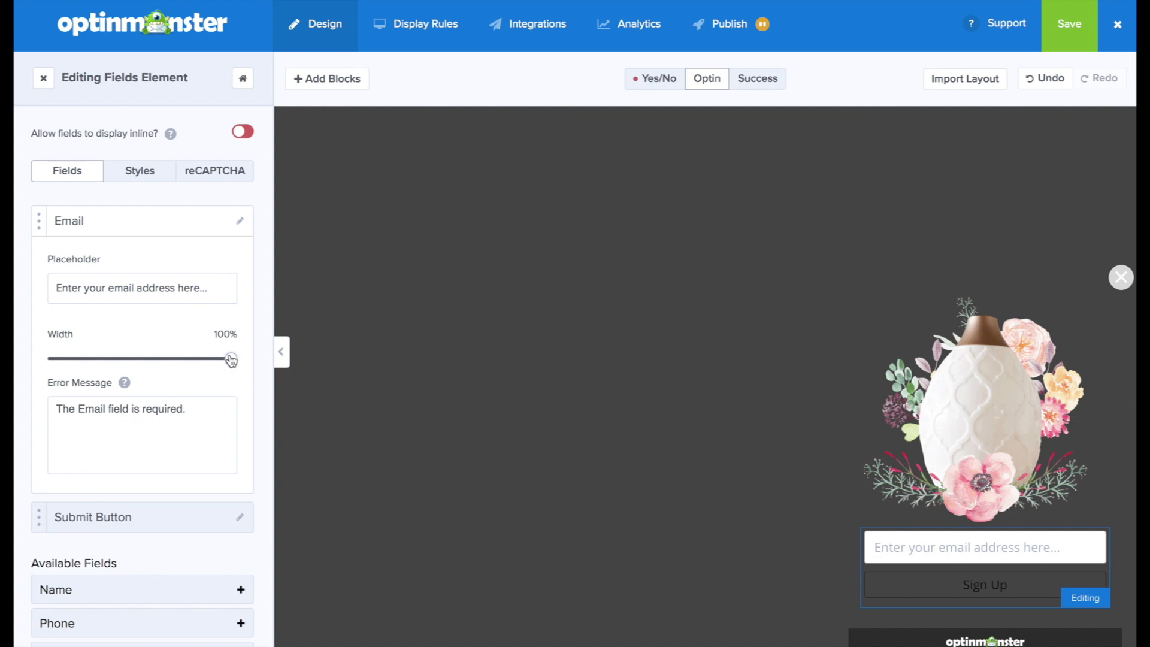
left_click_drag(231, 359, 158, 359)
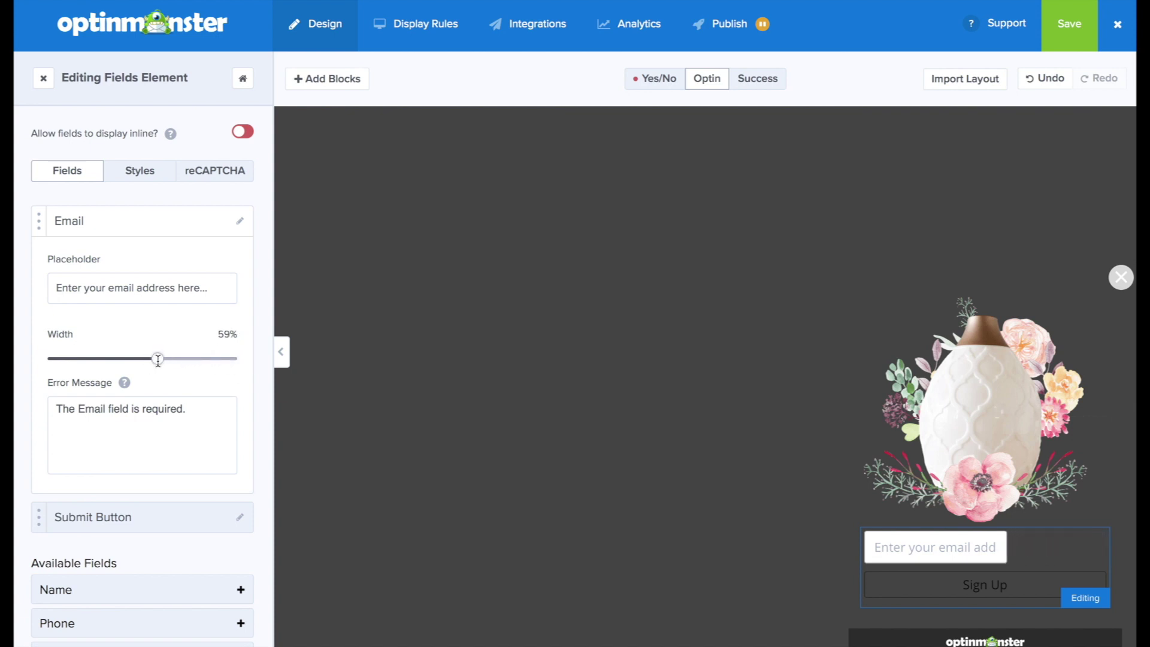
left_click(134, 179)
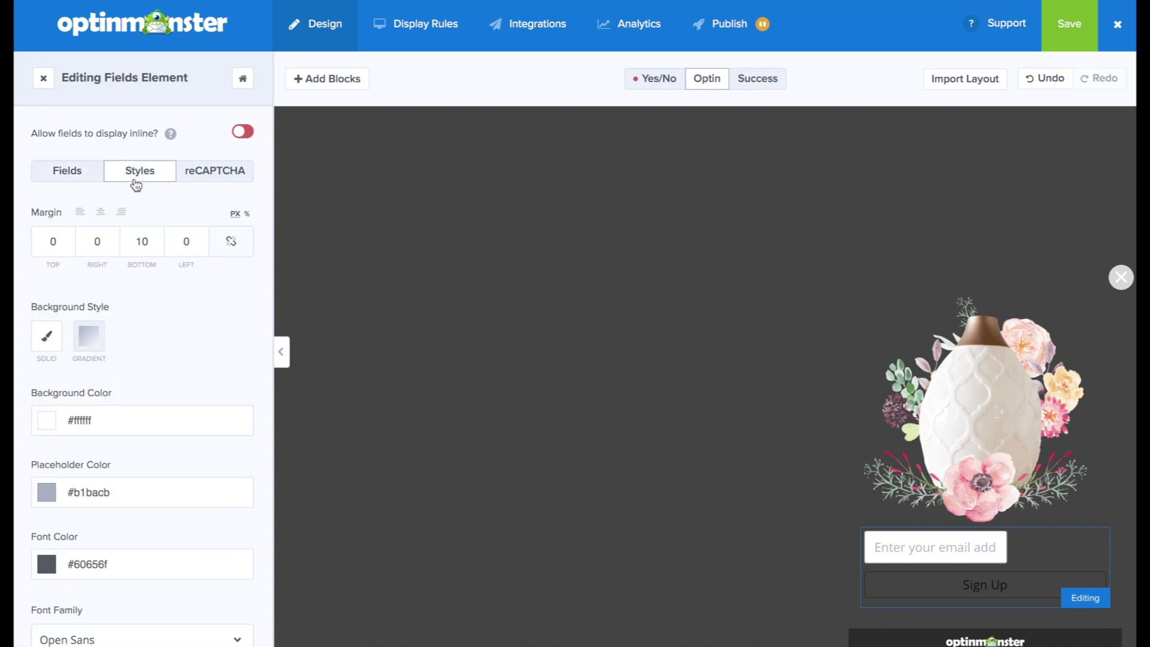
left_click(101, 213)
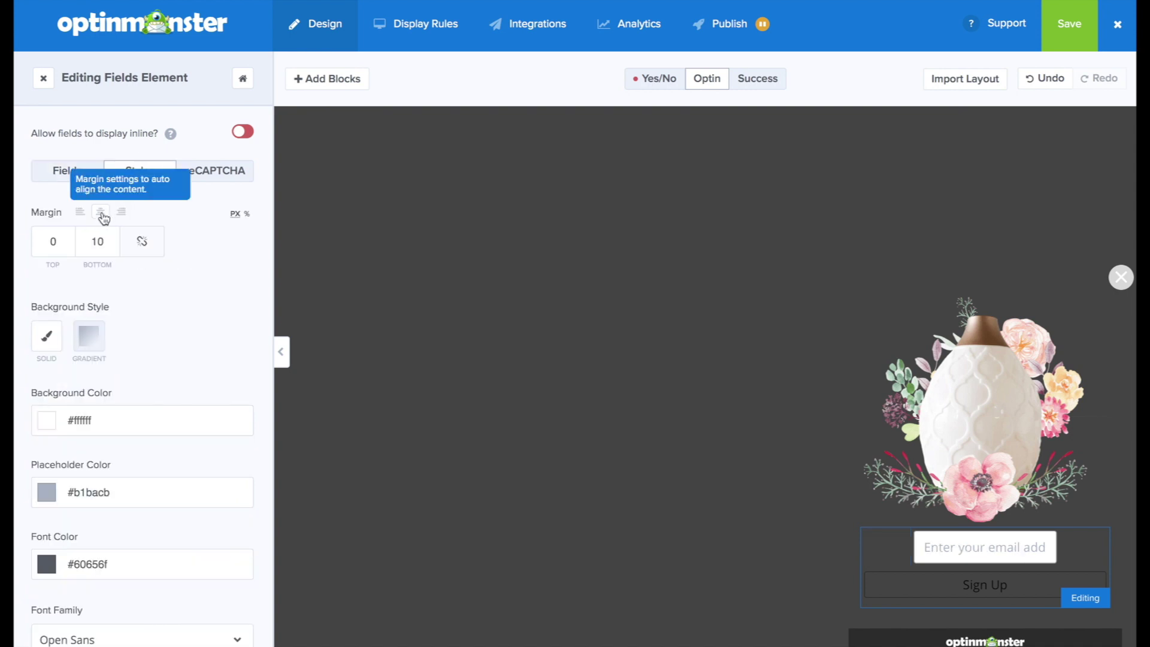
scroll(115, 276, "down", 1)
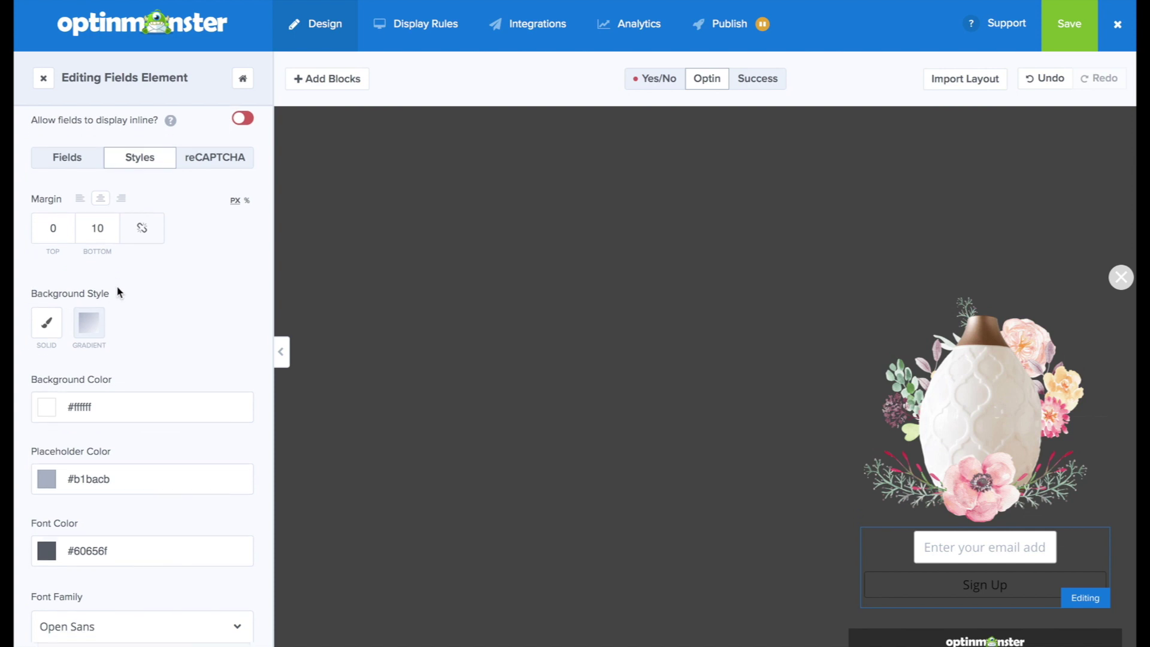
left_click(49, 391)
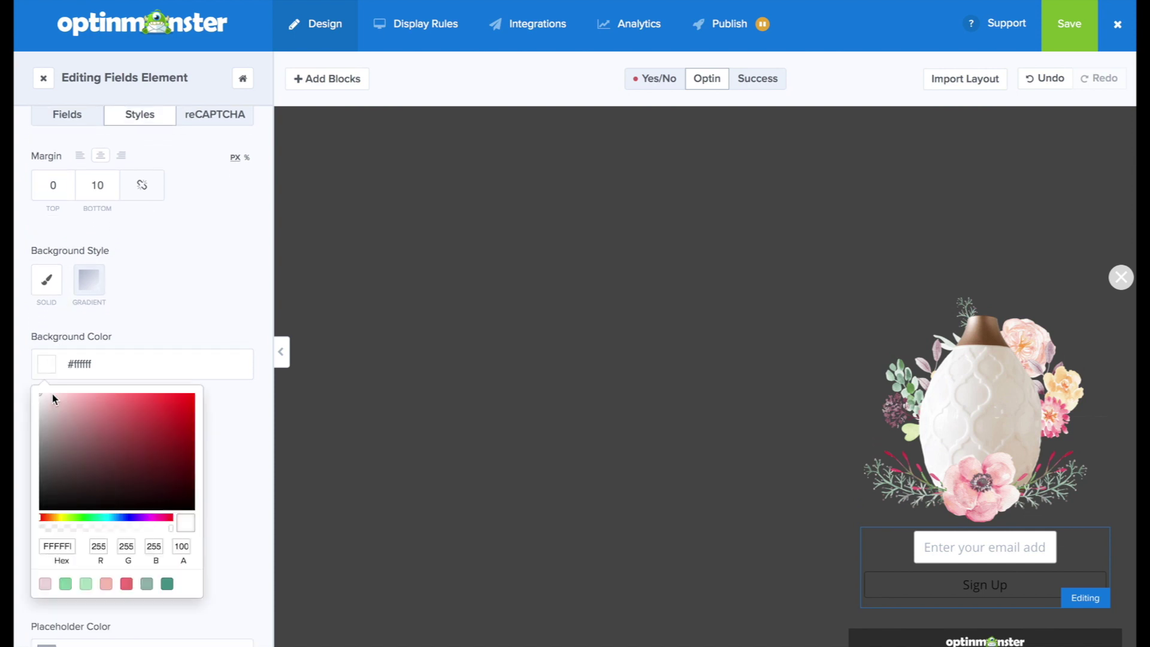
left_click_drag(173, 529, 14, 491)
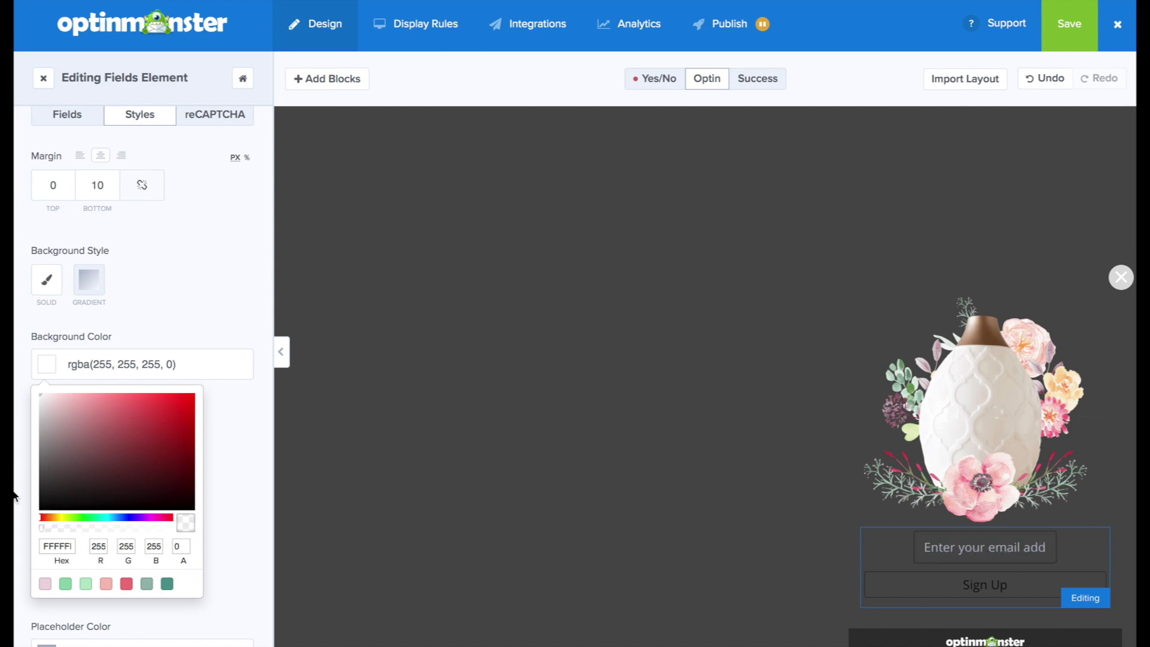
left_click(220, 421)
Step: Give the email field a pink #f8c0b8 border and 30 px corner radius
scroll(210, 425, "down", 2)
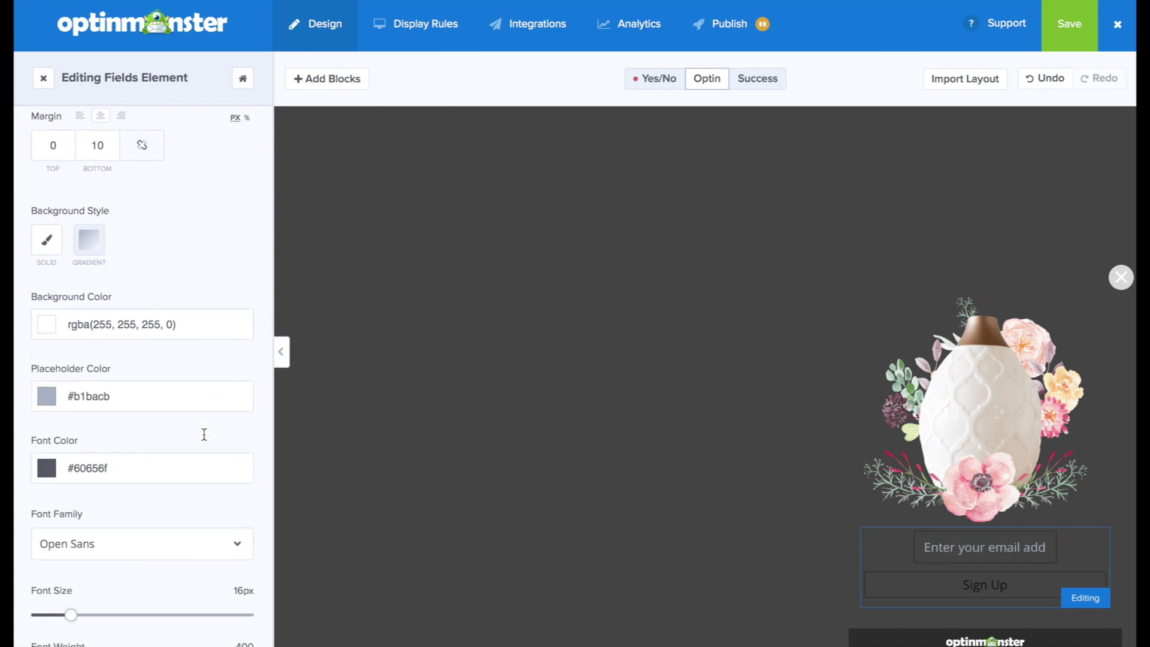
scroll(202, 442, "down", 2)
scroll(201, 436, "down", 3)
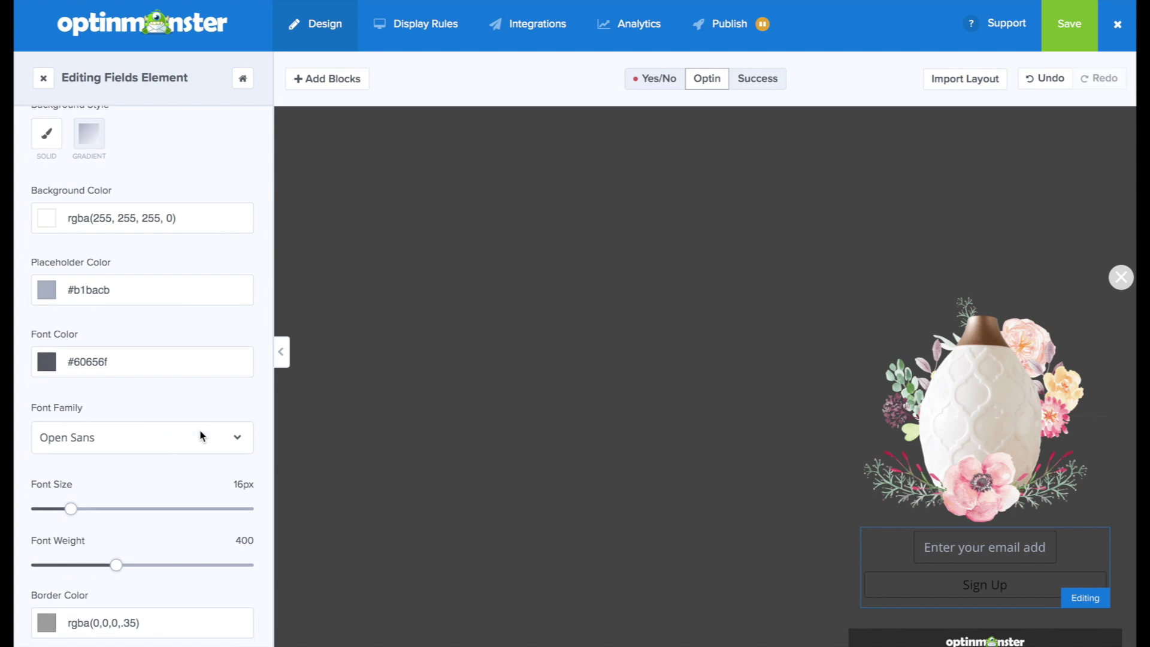
scroll(201, 435, "down", 1)
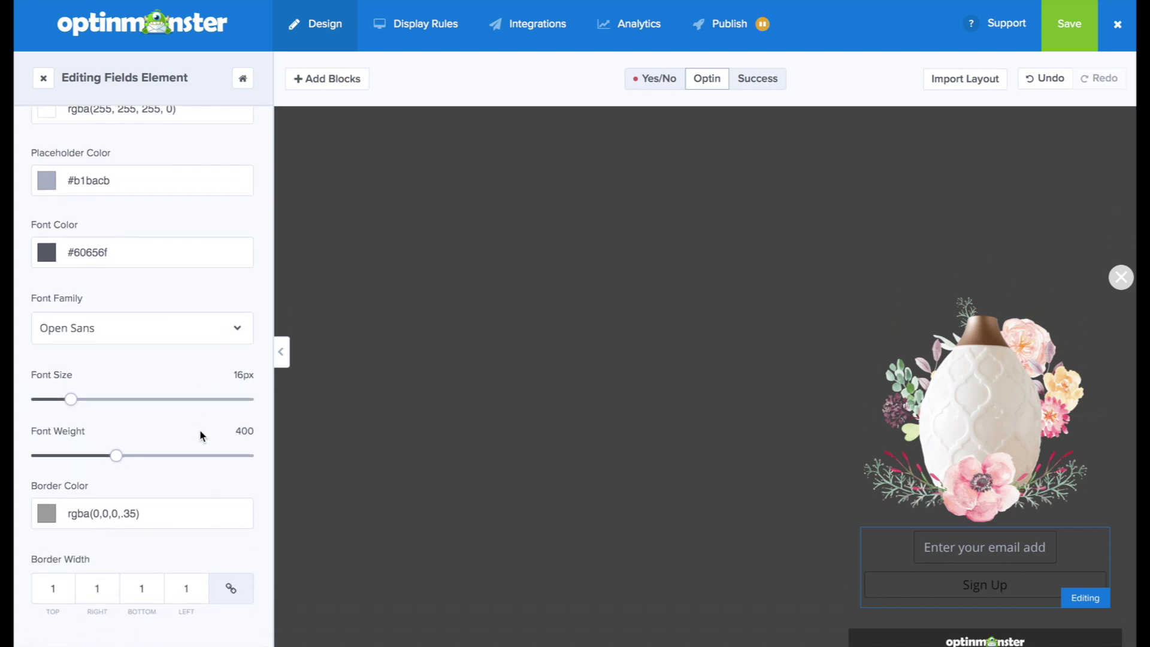
left_click(51, 512)
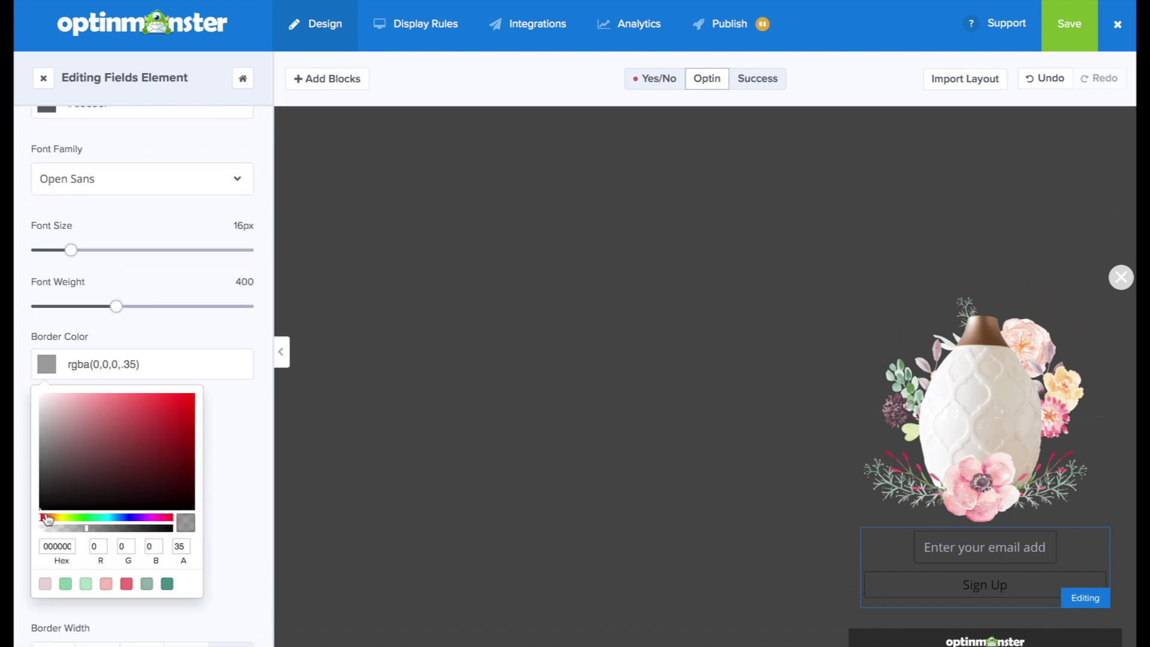
left_click(106, 585)
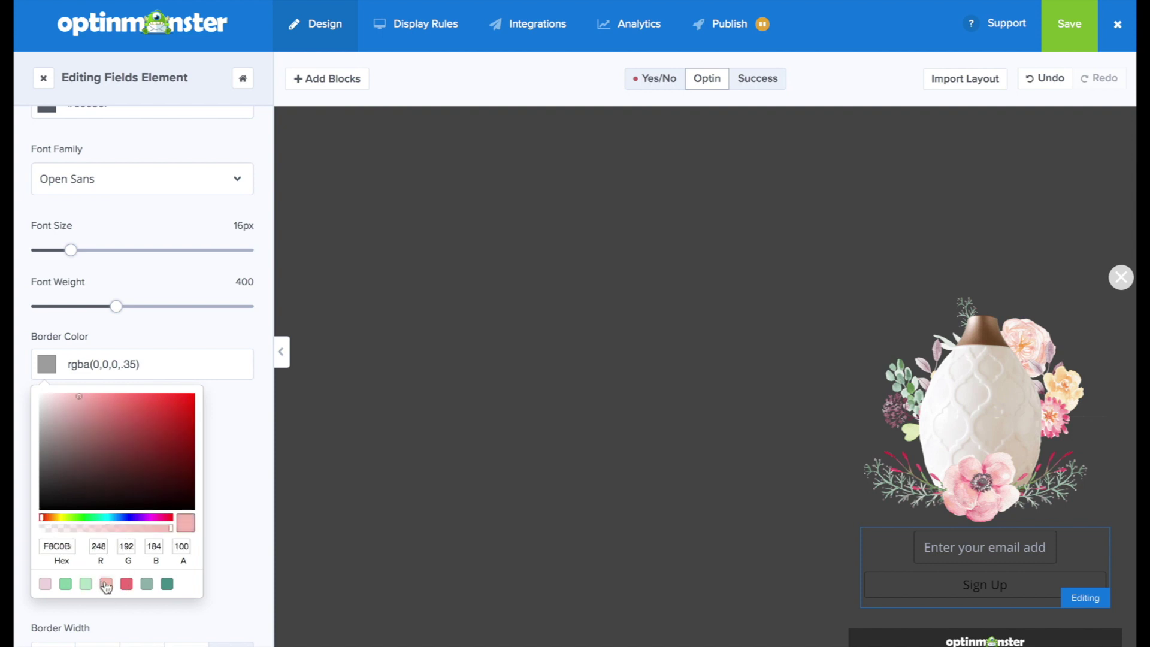
left_click(218, 419)
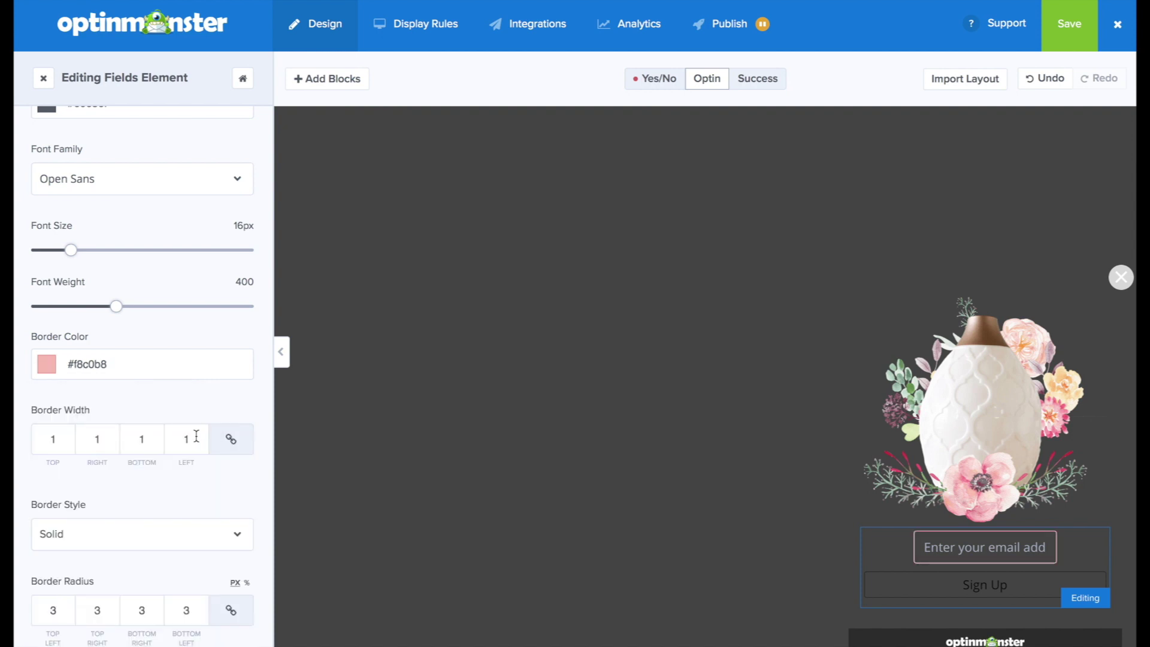
scroll(73, 462, "down", 3)
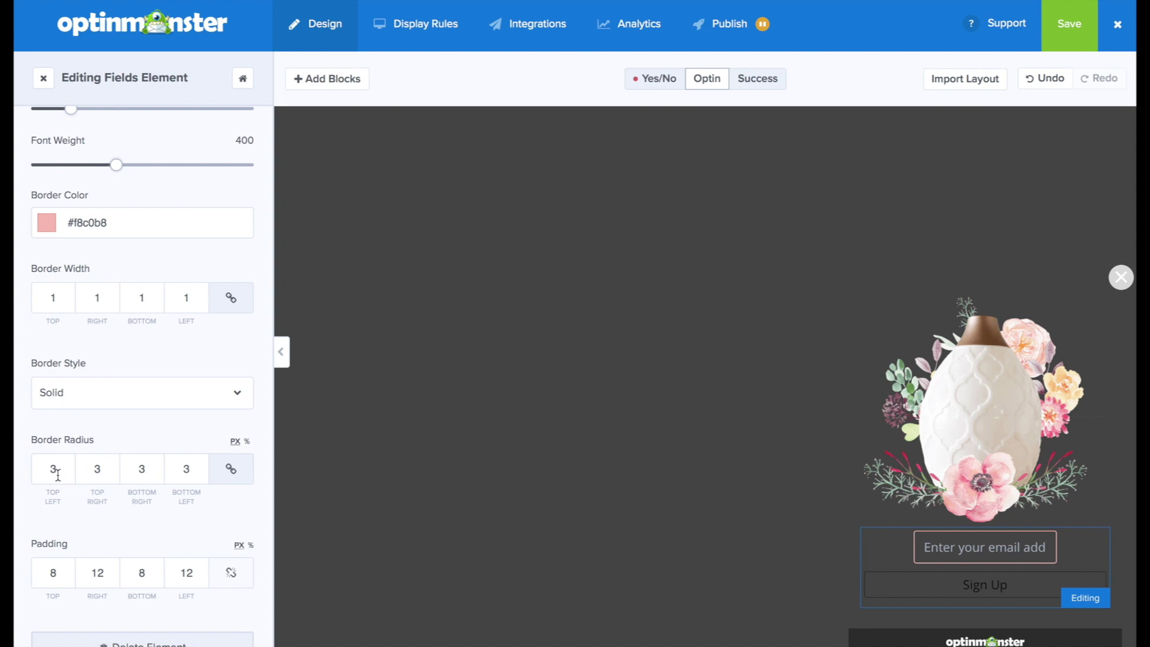
left_click(58, 473)
type("0")
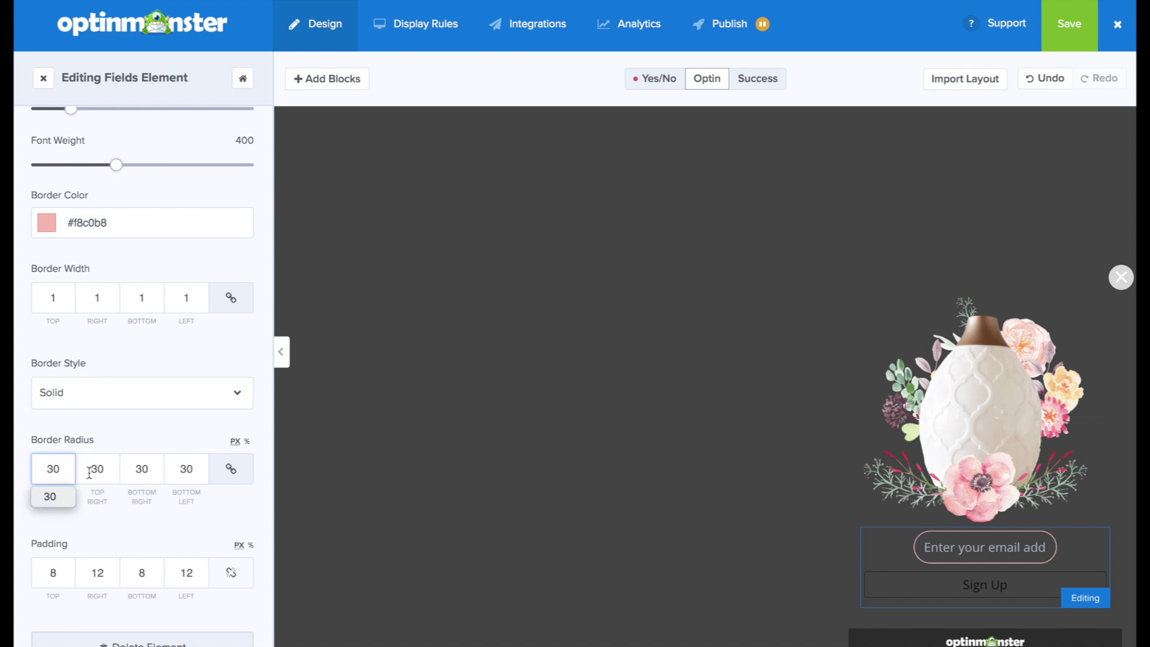
left_click(159, 440)
Step: Set the email field's border style to Double with a 10 px width
scroll(157, 436, "down", 1)
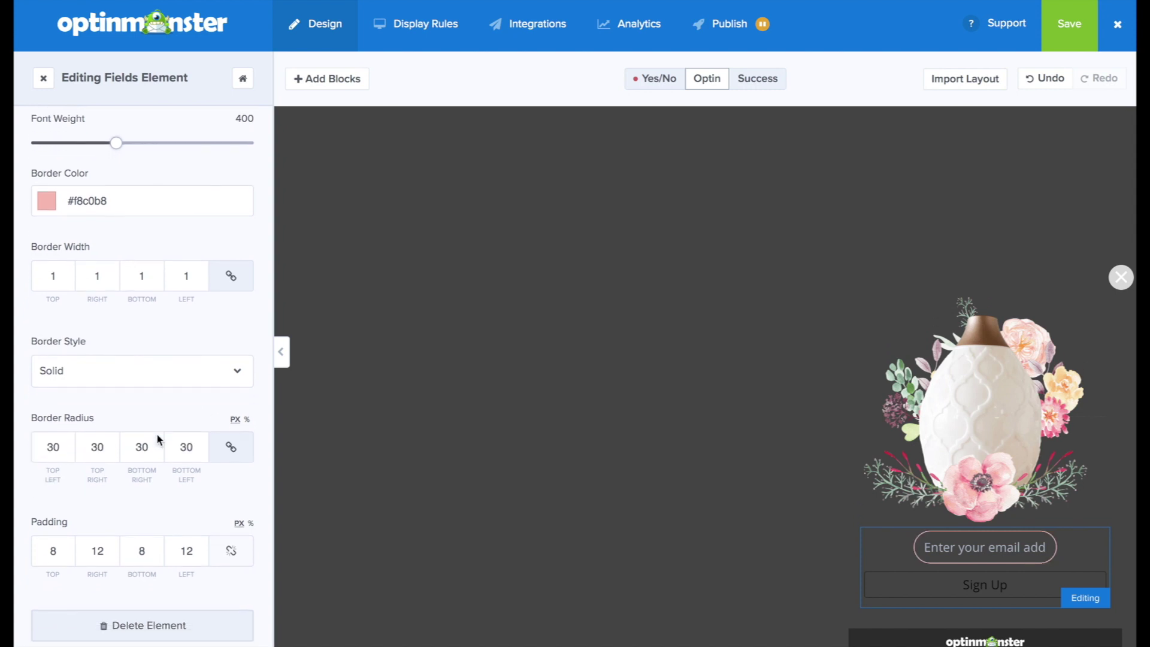
left_click(170, 362)
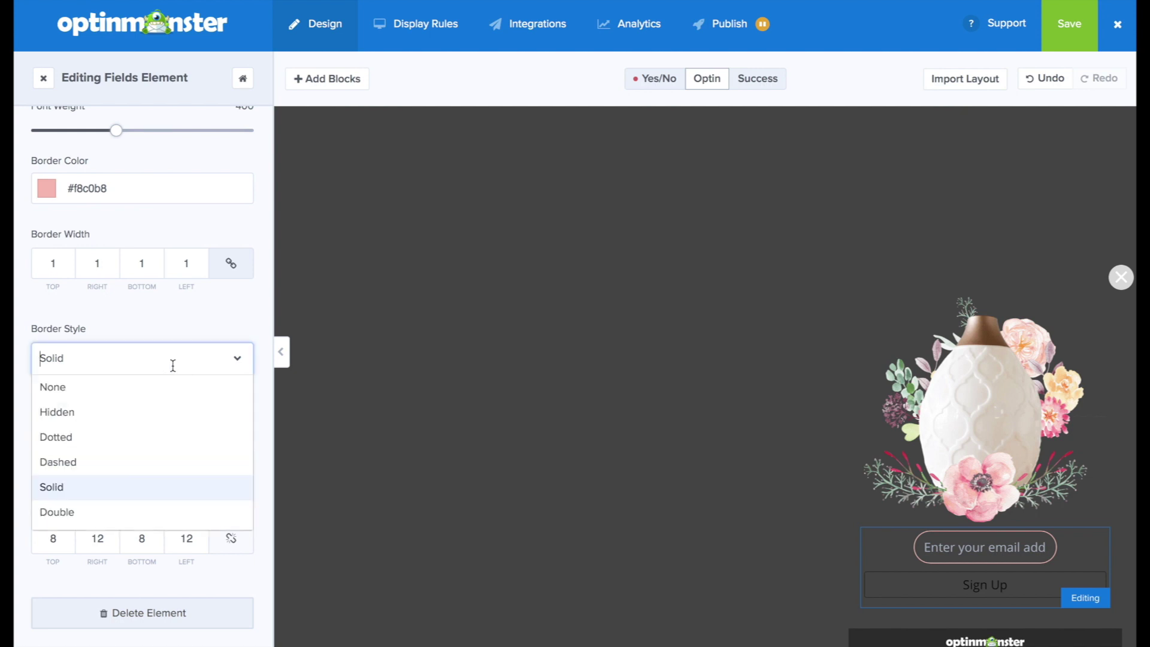
left_click(116, 509)
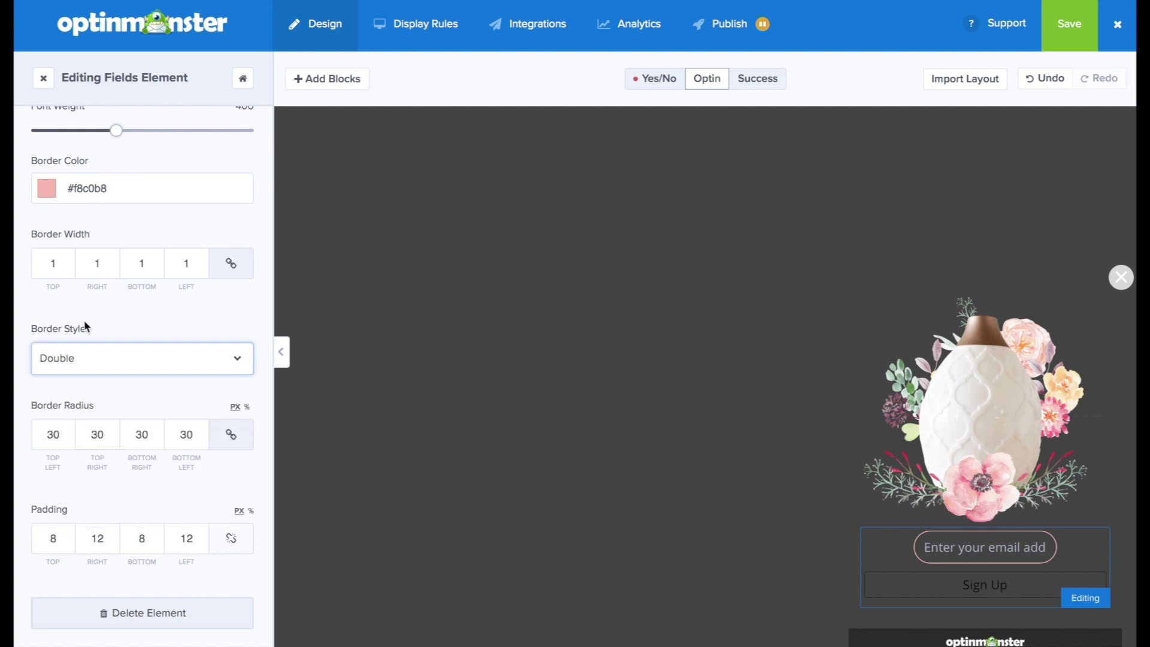
left_click(56, 264)
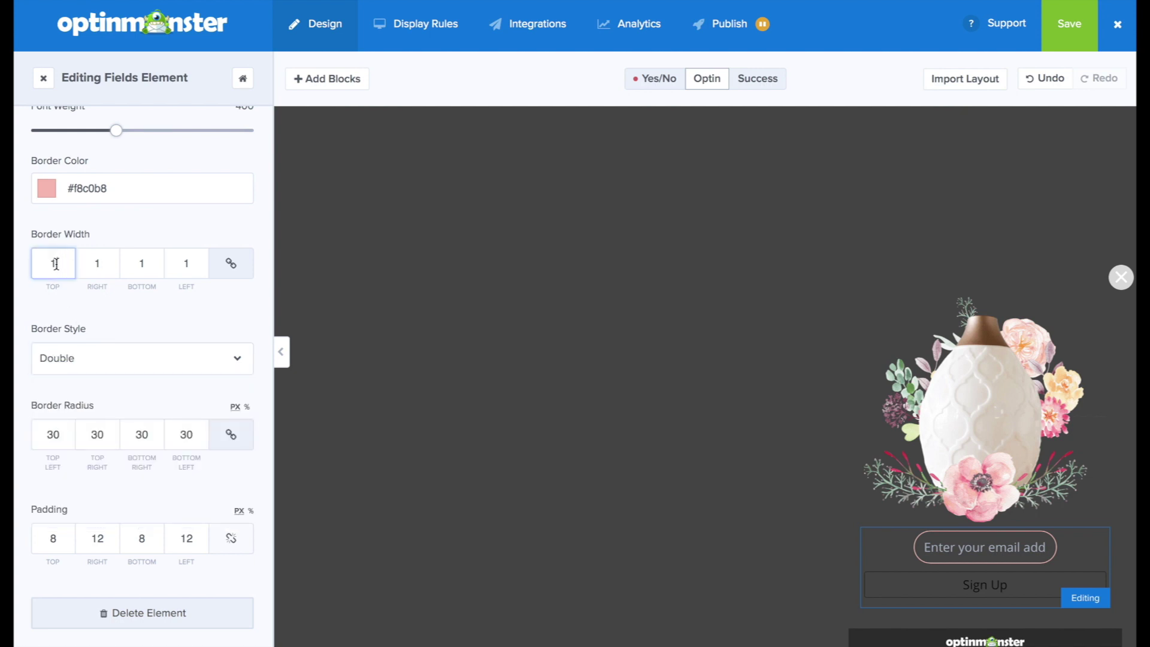
type("0")
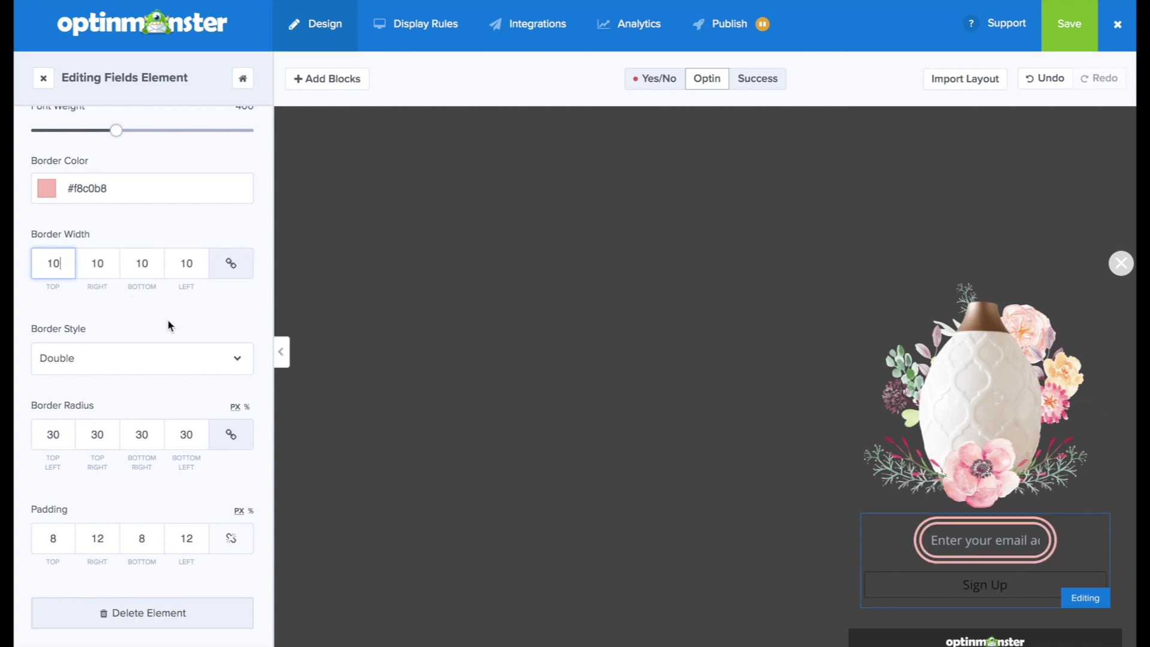
left_click(142, 313)
scroll(204, 293, "up", 10)
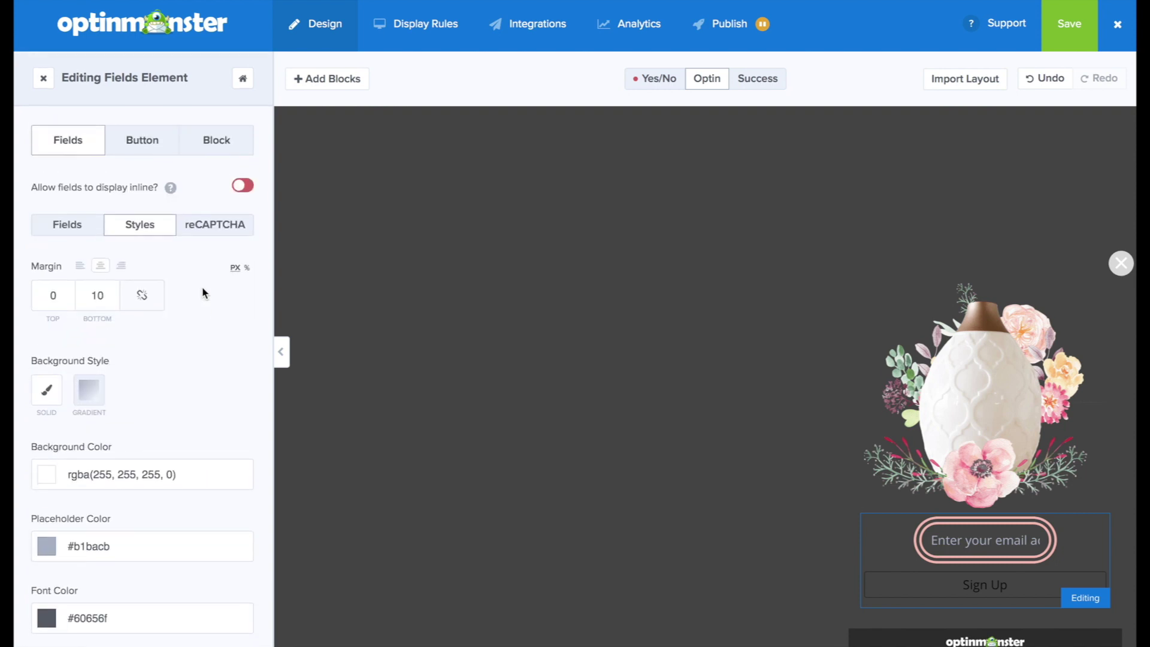
Step: Shorten the email placeholder to 'Enter your email...'
left_click(88, 230)
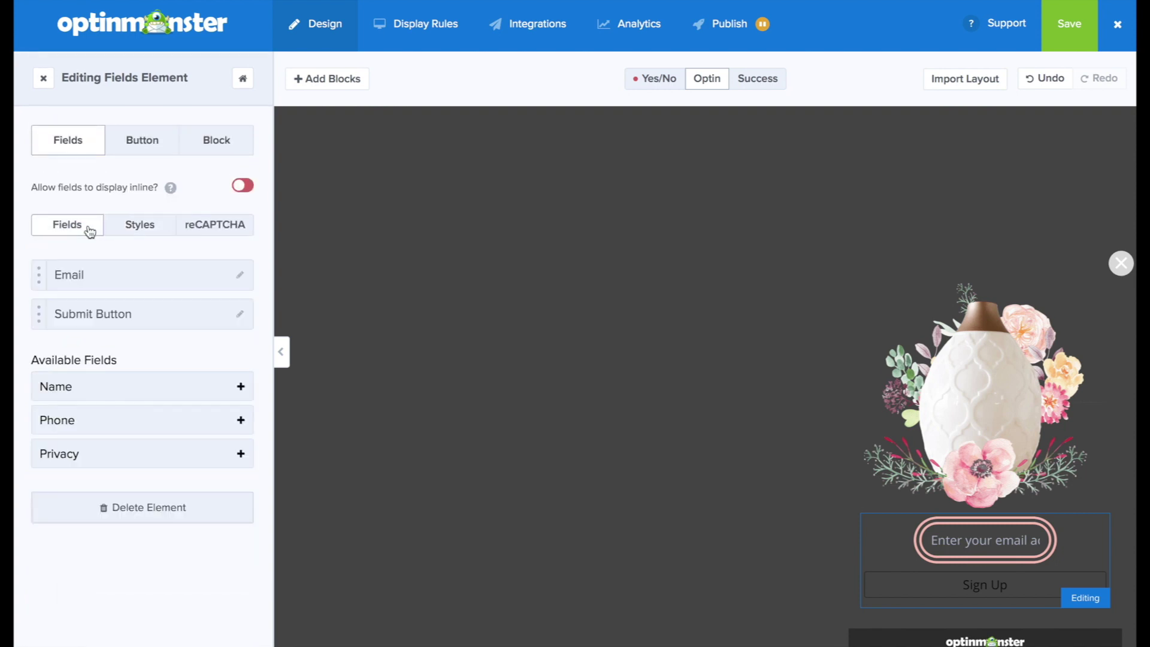
left_click(240, 274)
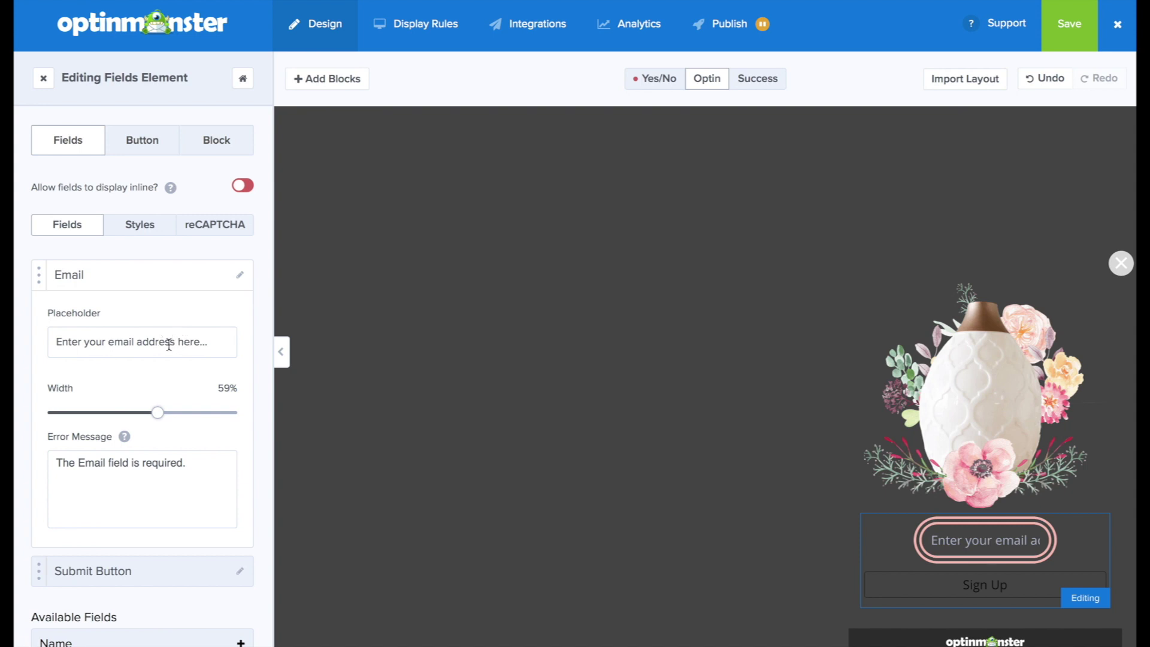
left_click_drag(136, 341, 190, 353)
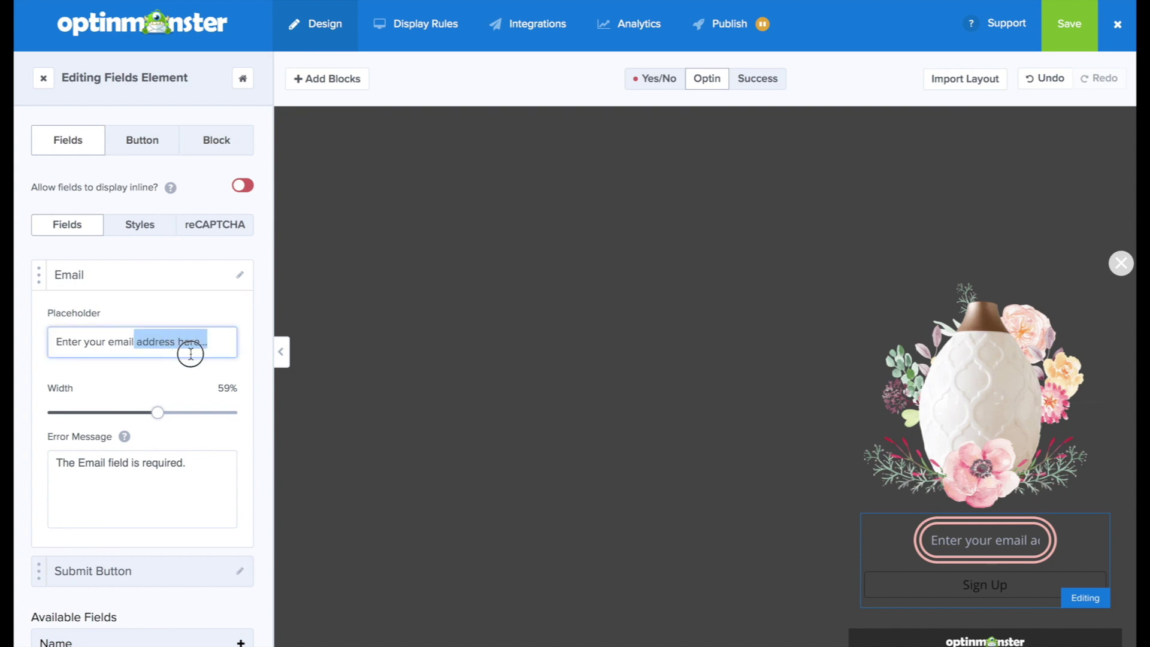
type(".")
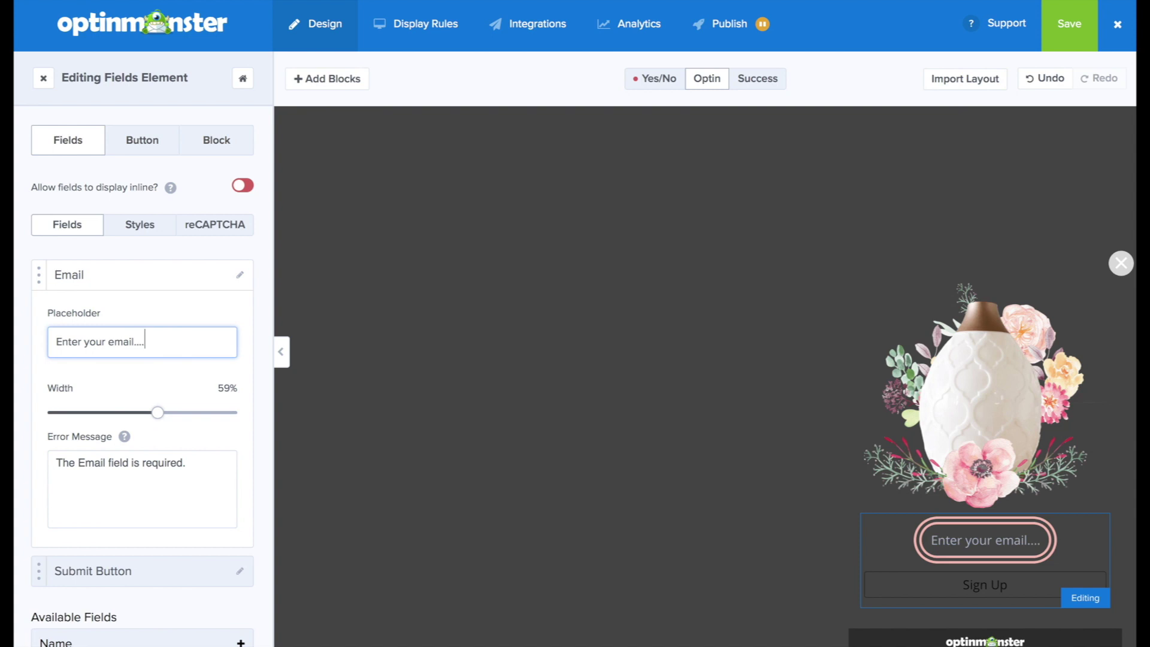
Step: Change the button text from Sign Up to 'Order mine'
left_click(138, 142)
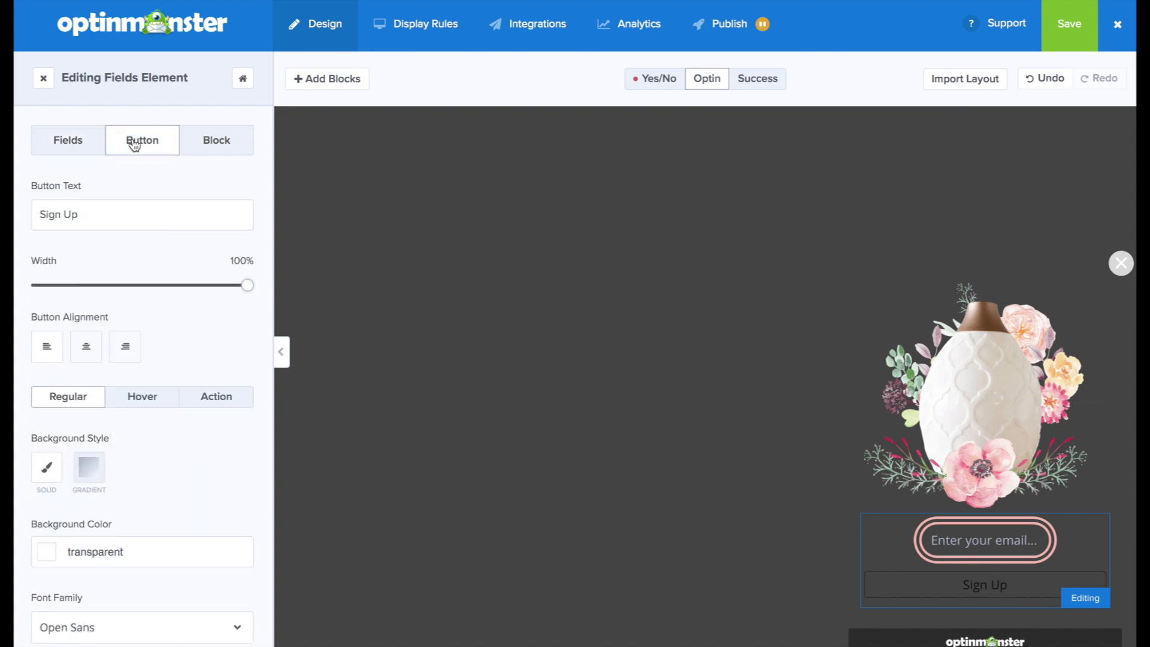
triple_click(120, 213)
type("Order mine")
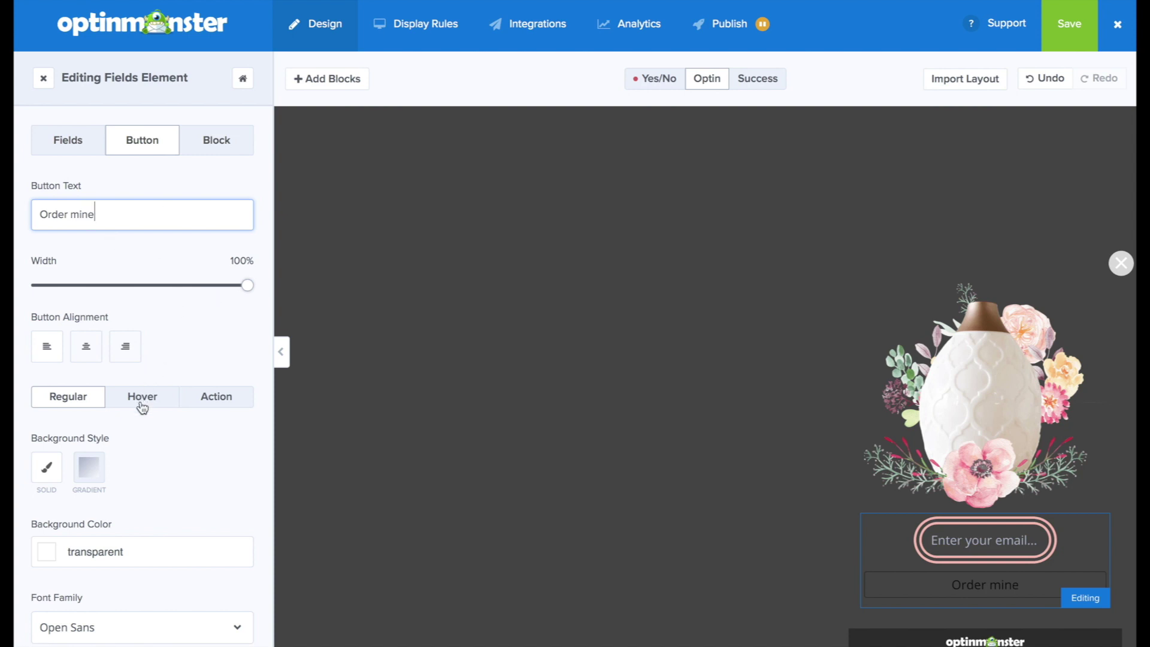
Step: Give the Order mine button a pink border 10 px thick
scroll(142, 407, "down", 3)
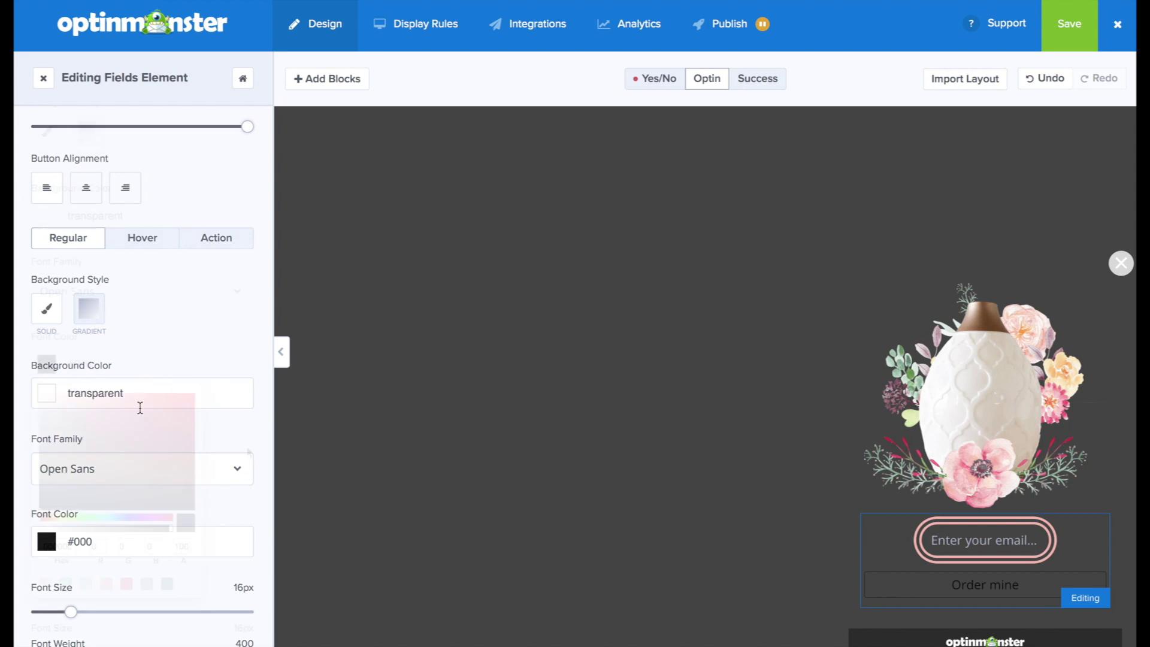
scroll(140, 408, "down", 9)
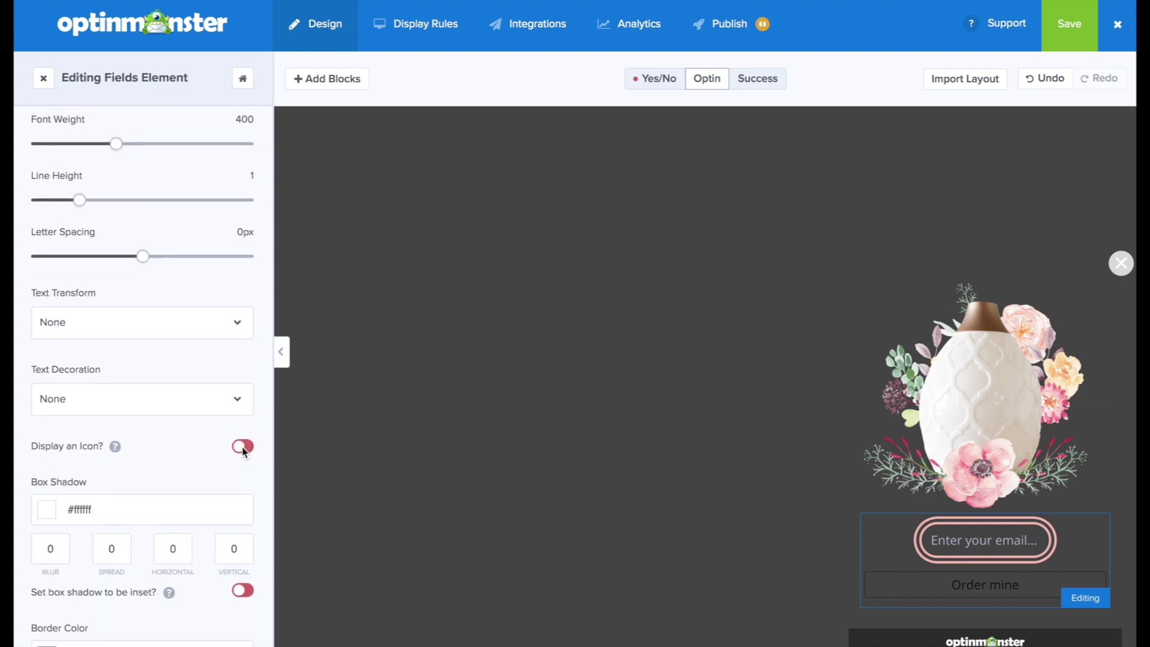
scroll(242, 450, "down", 5)
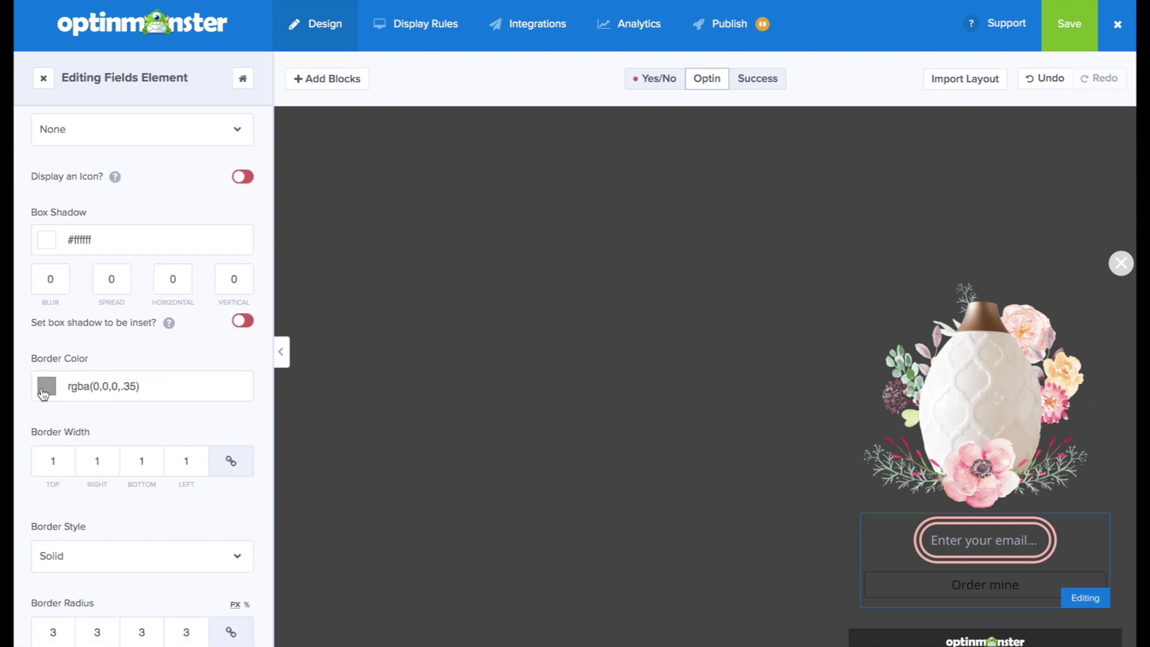
left_click(43, 393)
left_click(107, 585)
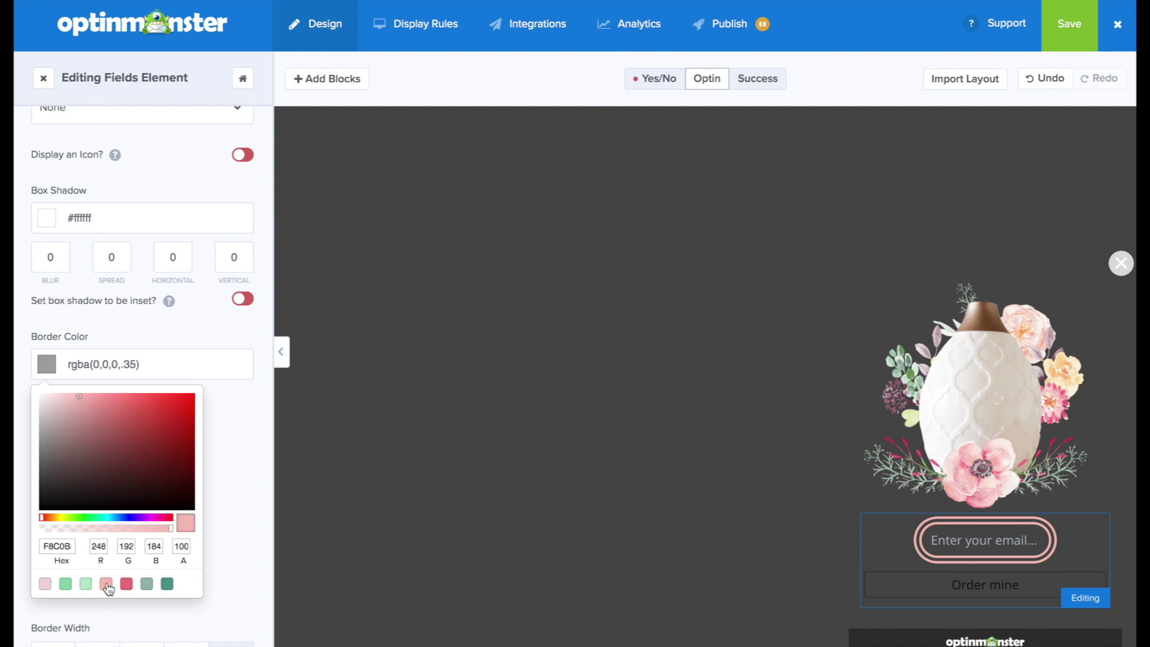
left_click(233, 414)
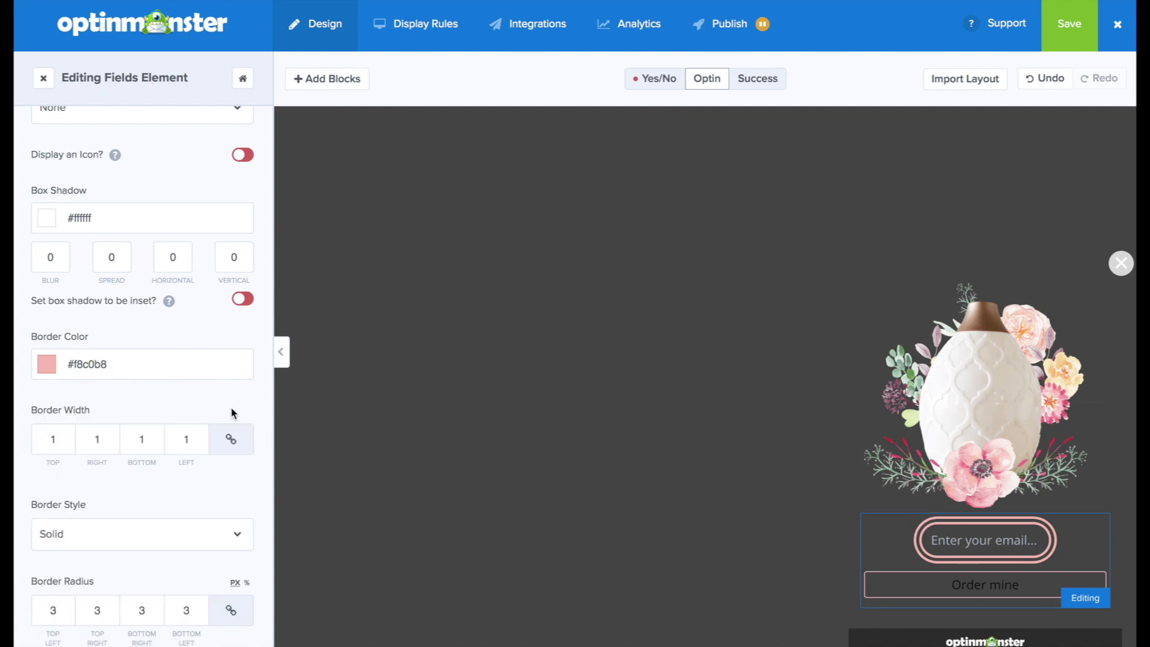
left_click(63, 439)
type("0")
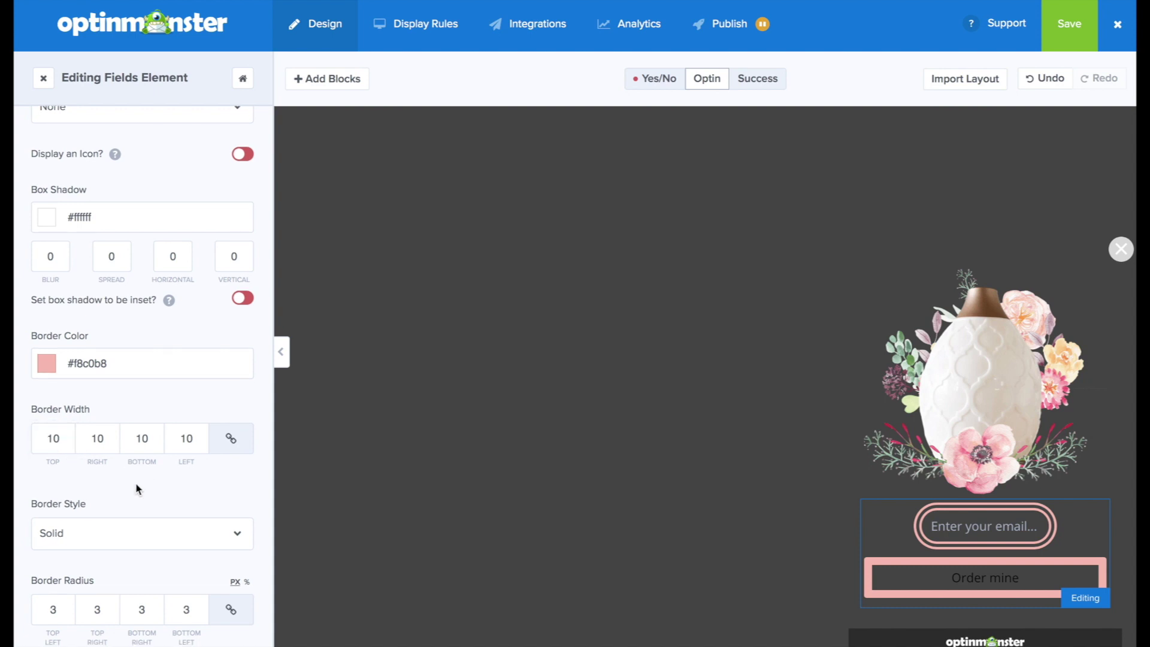
Step: Make the button border Double style with 30 px rounded corners
scroll(138, 491, "down", 1)
left_click(133, 497)
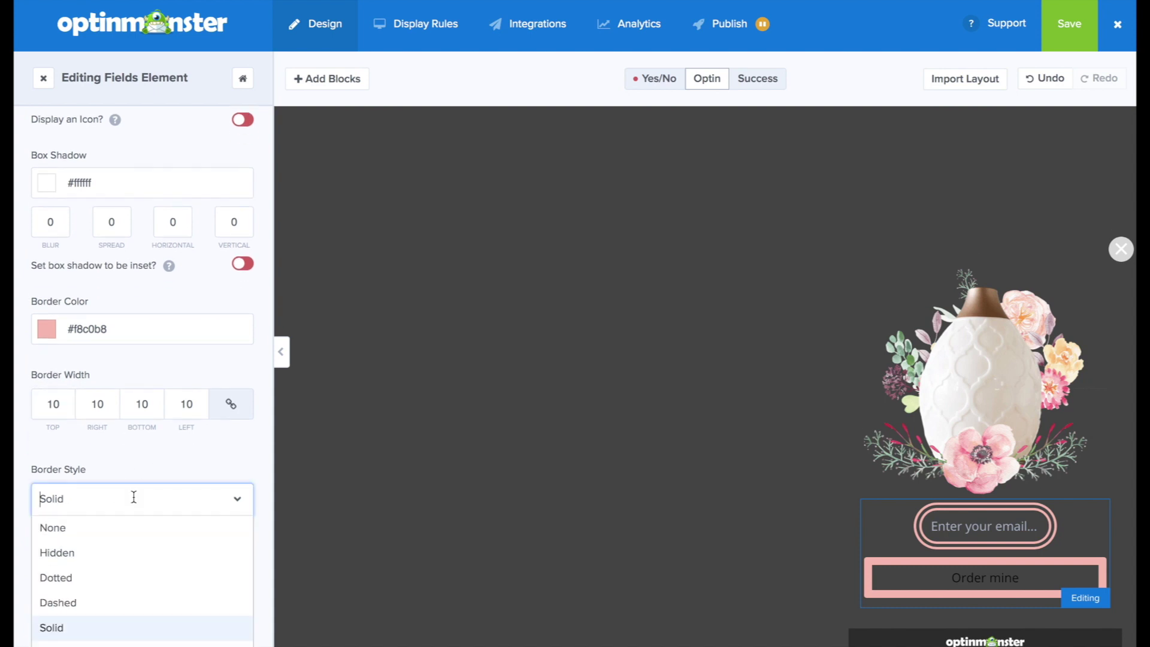
scroll(84, 609, "down", 1)
left_click(76, 617)
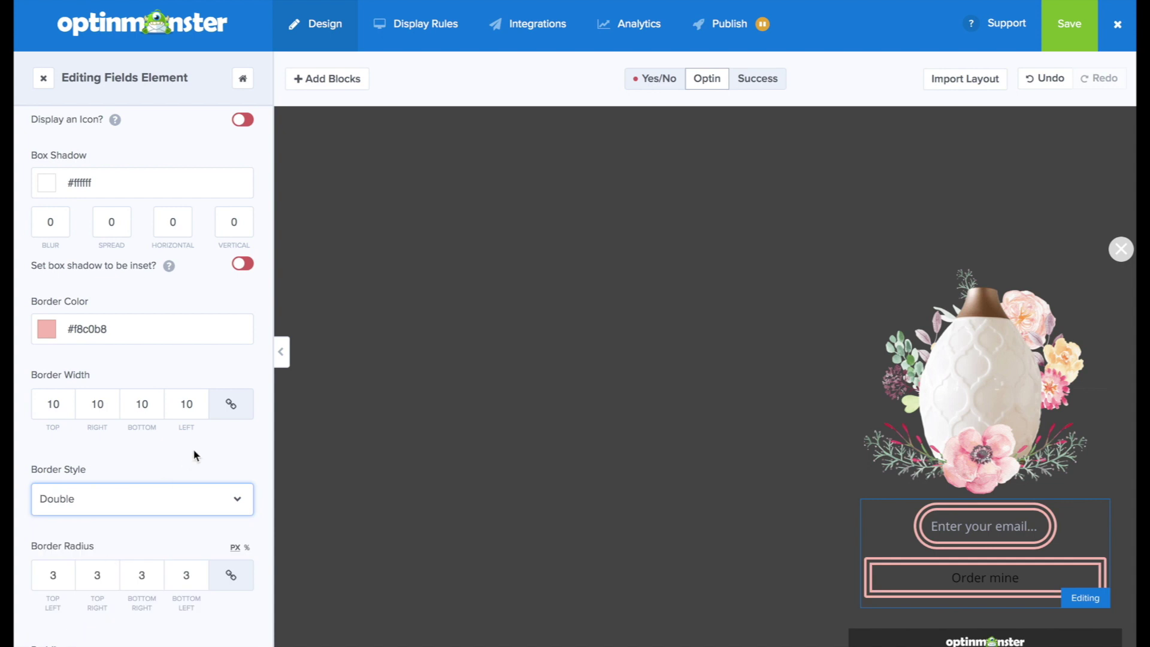
left_click(58, 573)
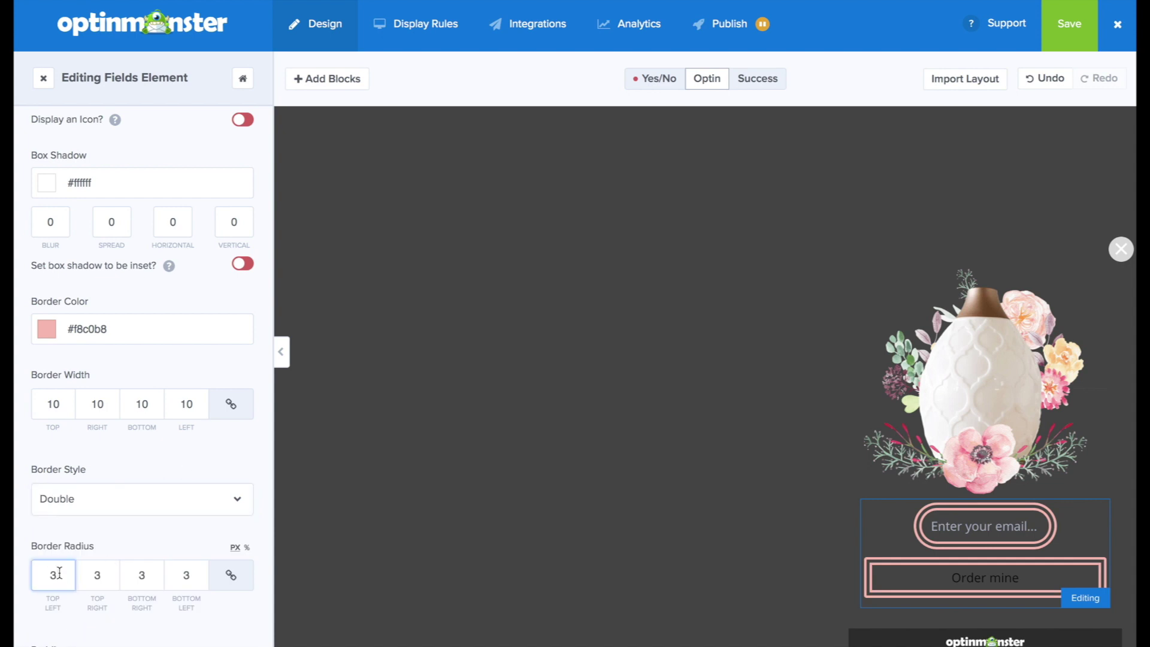
type("0")
scroll(194, 530, "down", 2)
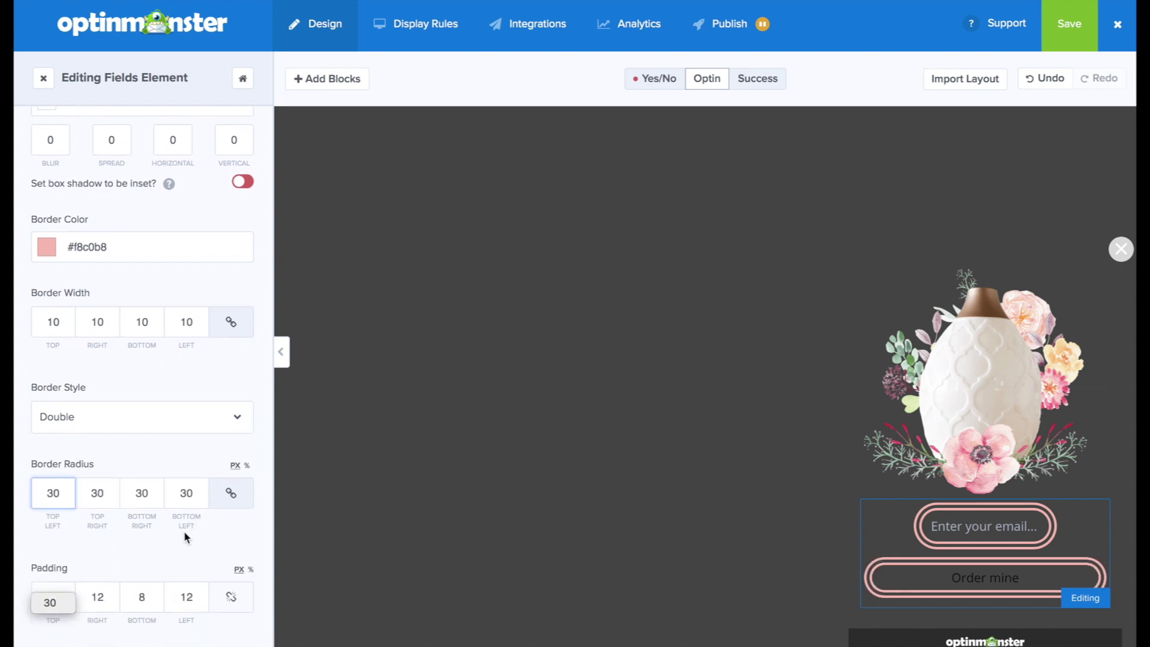
scroll(180, 532, "up", 12)
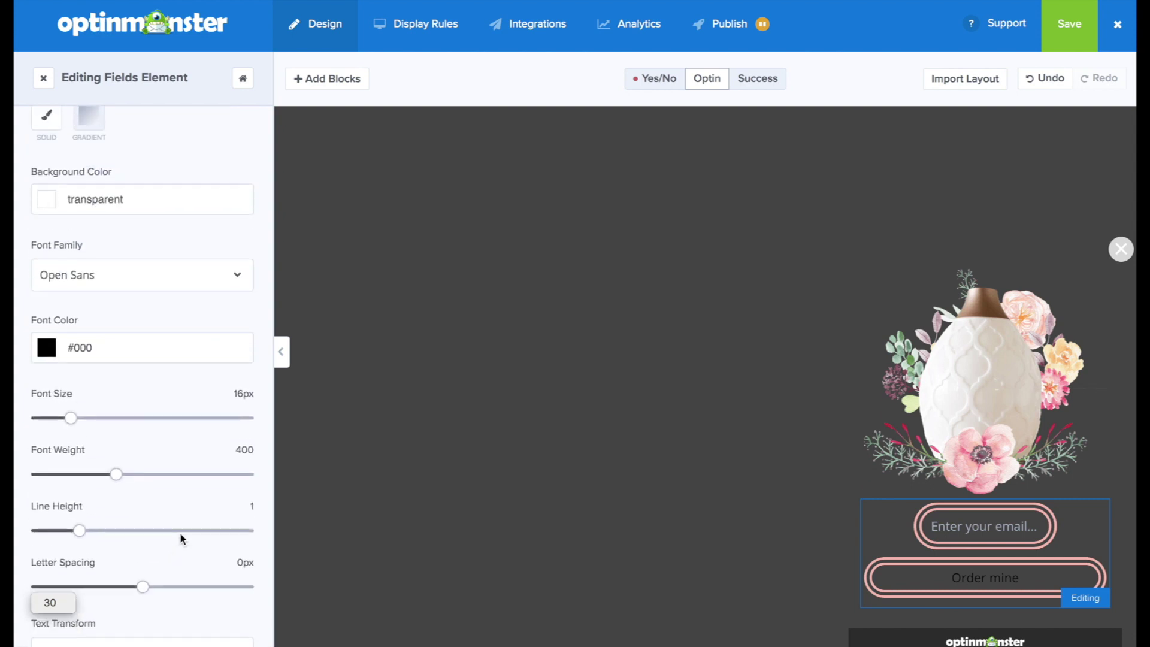
Step: Narrow the Order mine button to 60% width and centre it
scroll(180, 531, "up", 5)
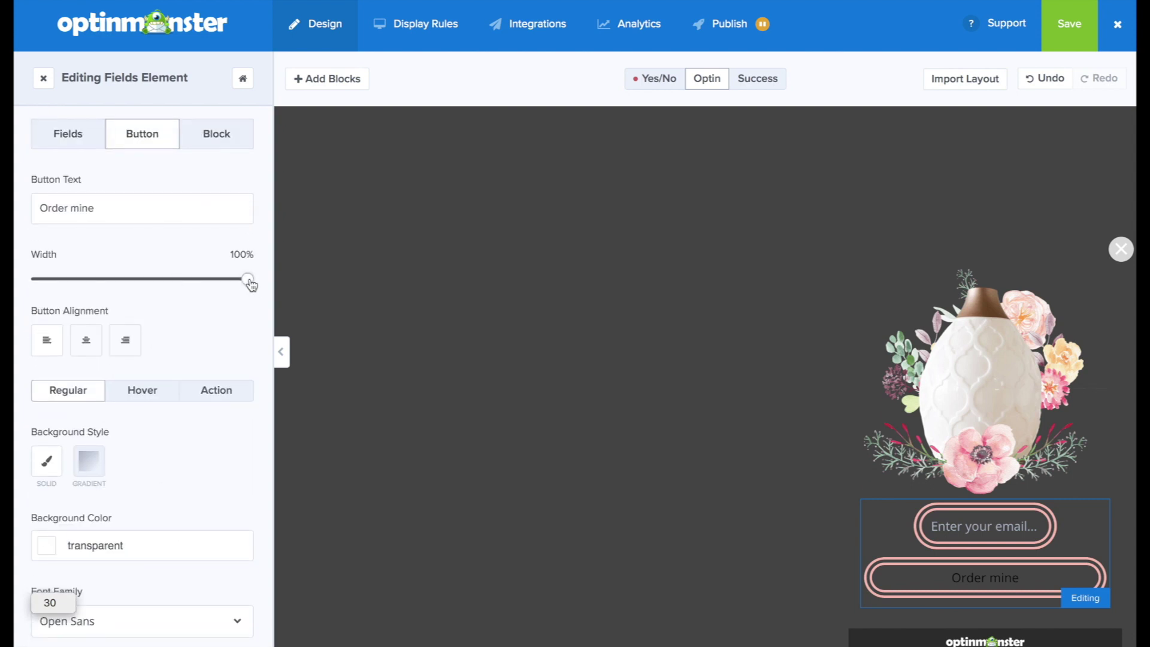
left_click_drag(250, 285, 162, 279)
left_click(89, 348)
Step: Set the button label colour to 60656f, then lighten it to grey #a8aaaf
scroll(127, 400, "down", 4)
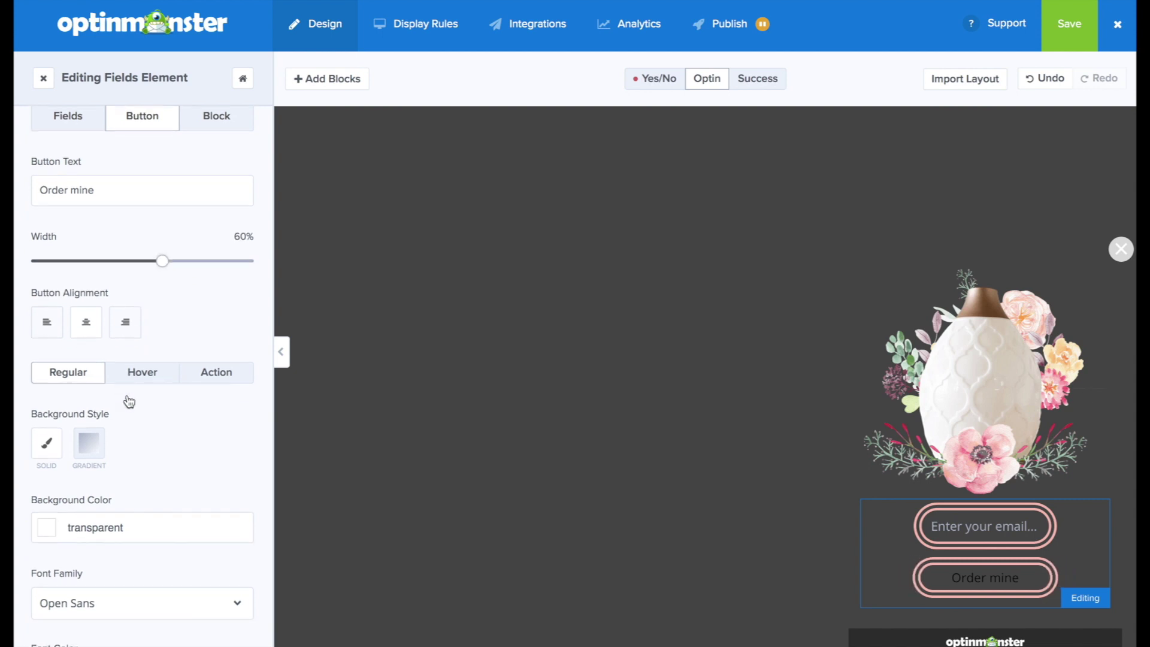
left_click(59, 466)
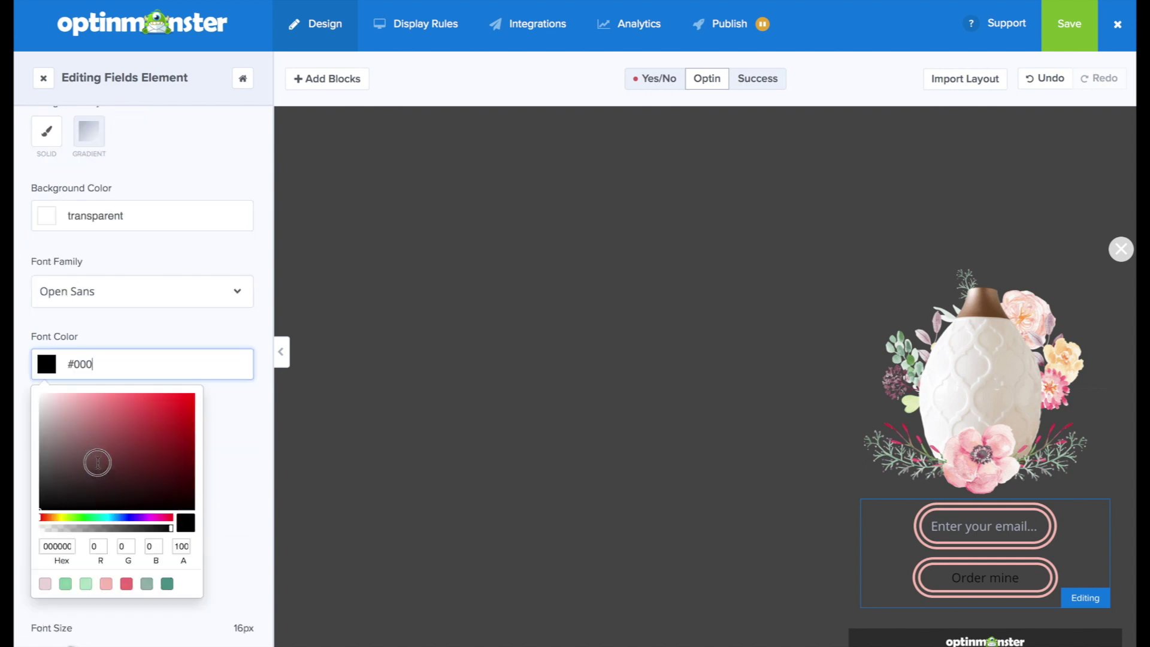
left_click_drag(91, 363, 76, 362)
type("60656f")
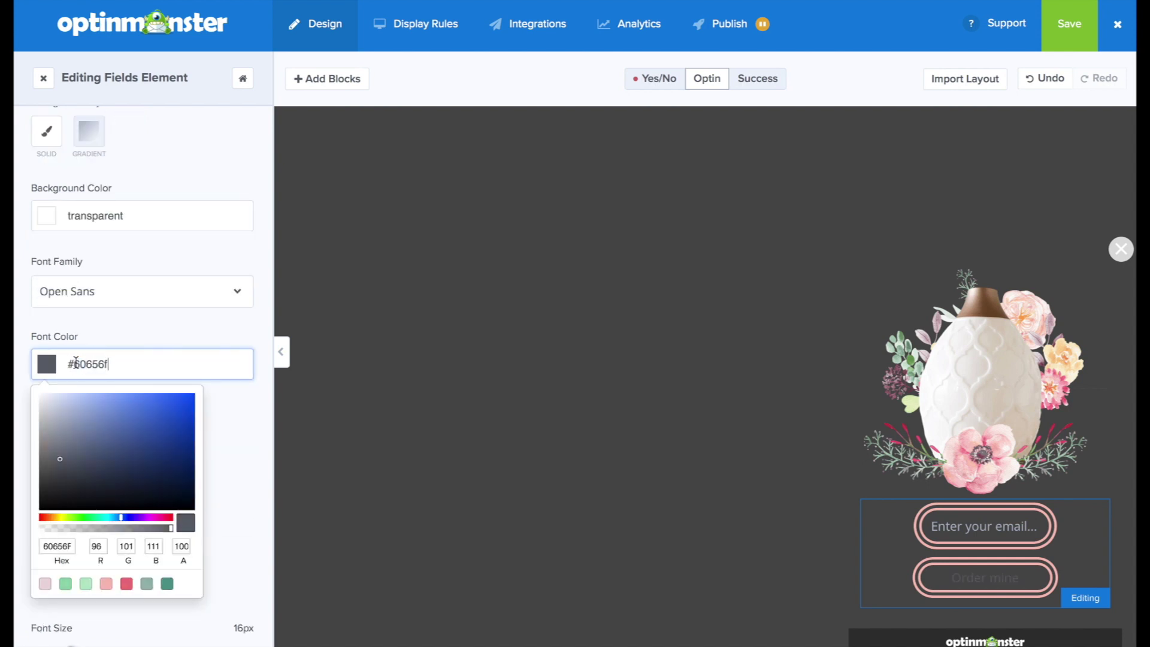
left_click_drag(59, 456, 43, 423)
Step: Add a text block above the email field reading 'Order yours today to transform the health & beauty of your home'
left_click(318, 153)
left_click(317, 85)
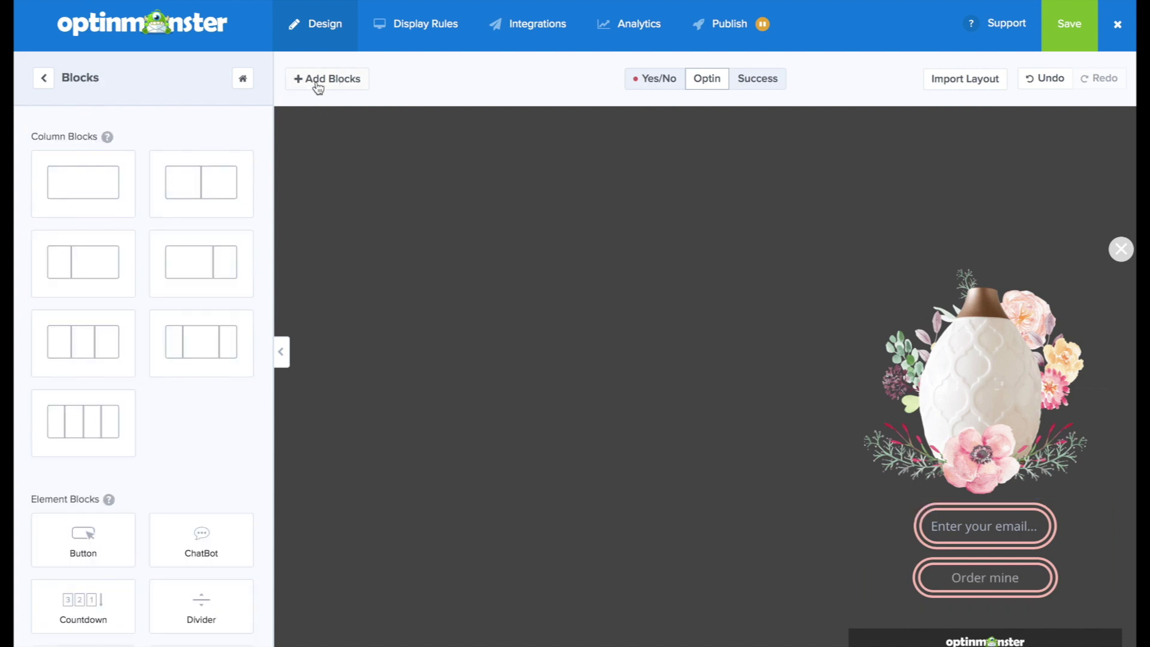
scroll(197, 362, "down", 5)
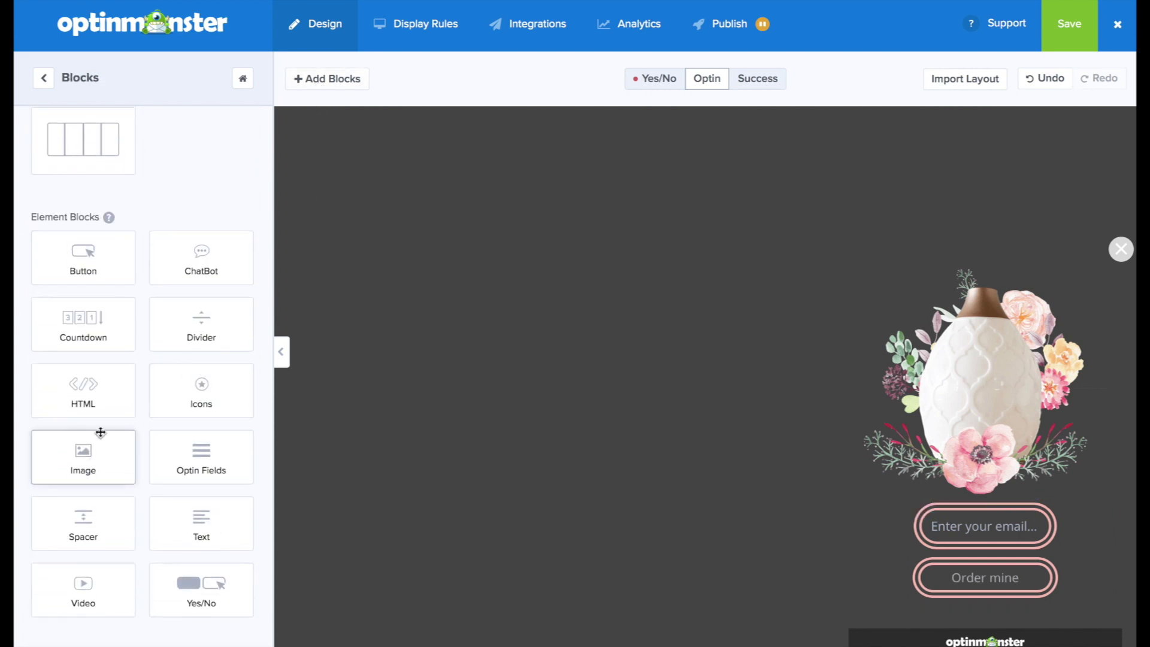
left_click_drag(202, 515, 921, 484)
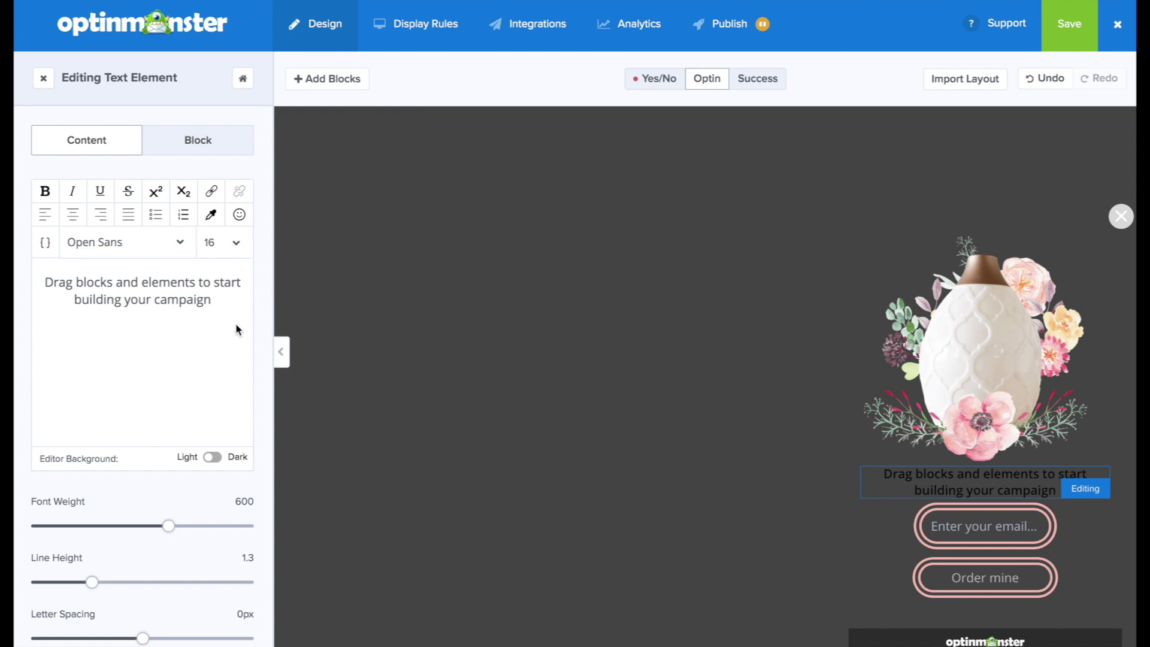
left_click_drag(216, 300, 14, 287)
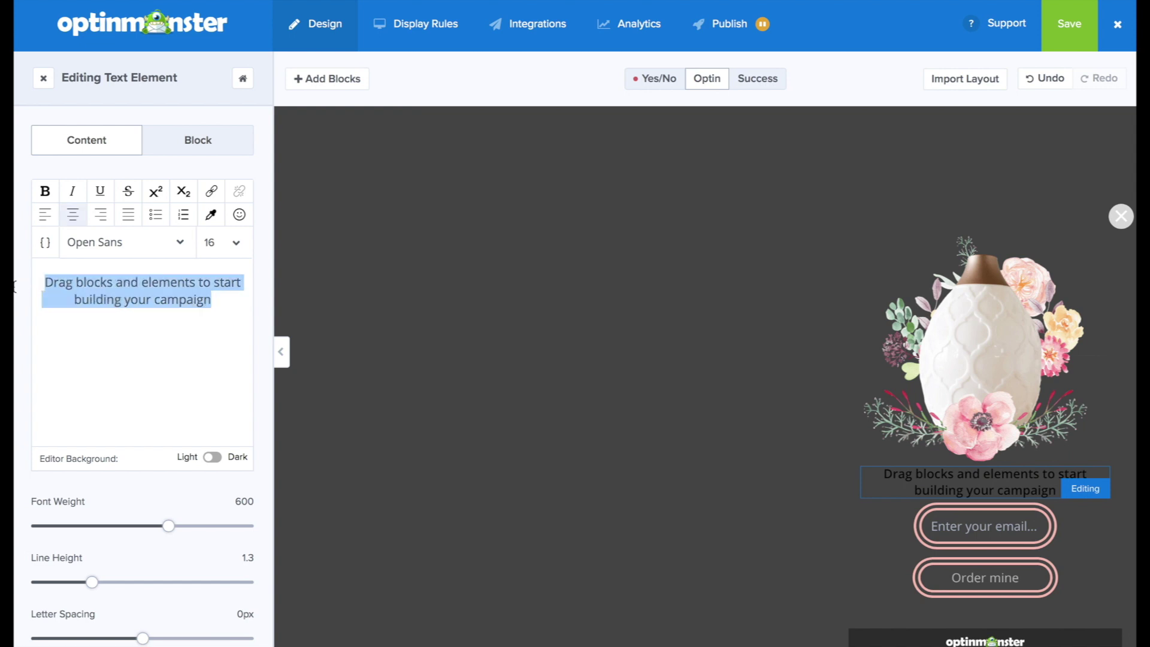
type("Order yours tod")
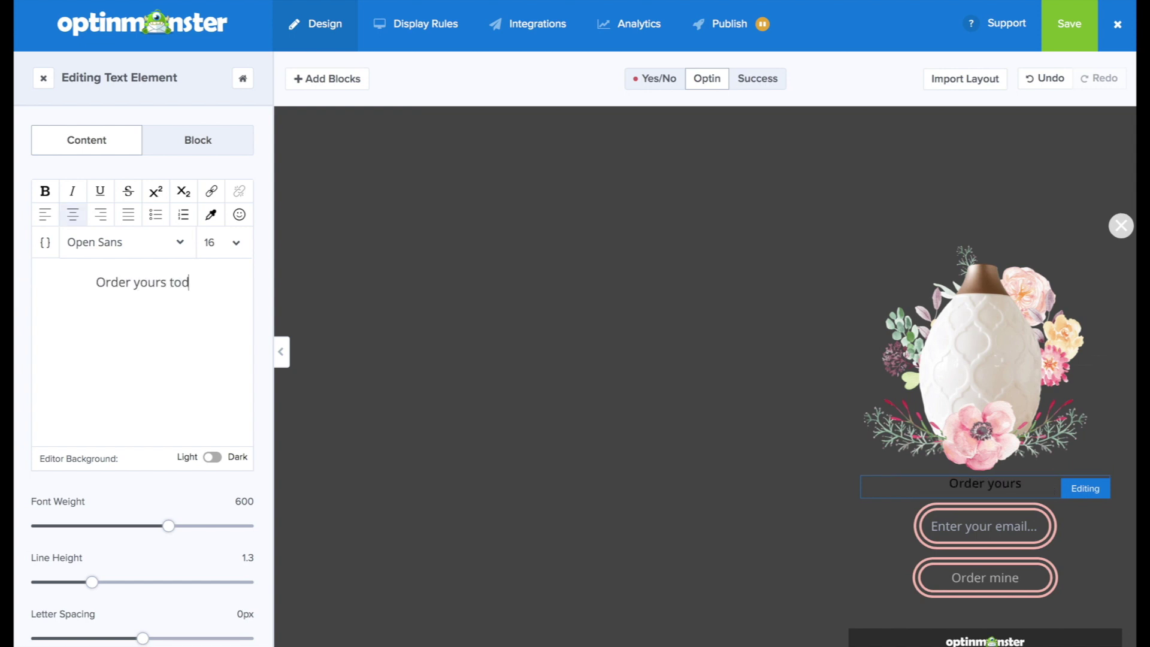
type("ay to transform the health & b")
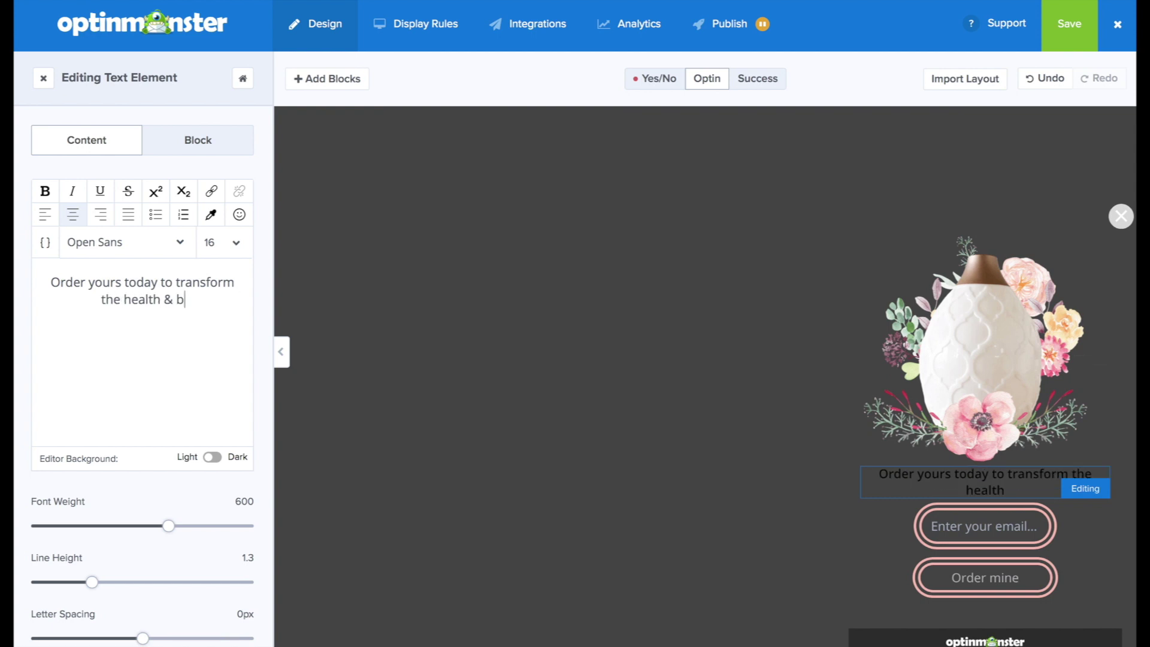
type("eauty of your home")
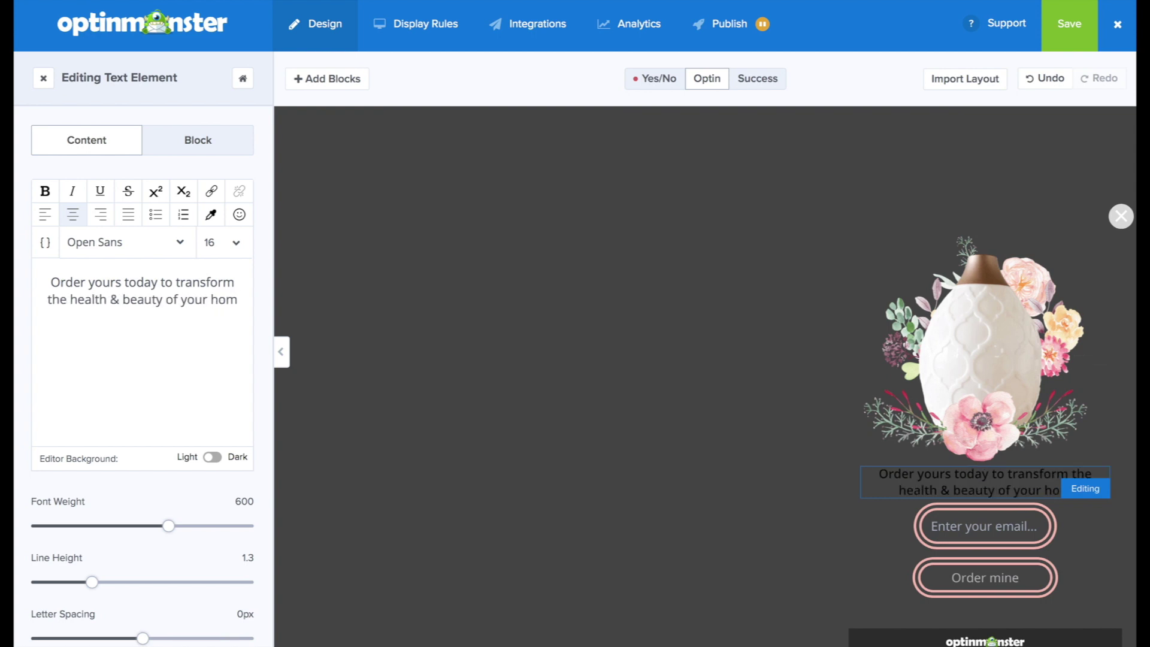
Step: Style the headline in Playfair Display, pink, at font size 20
triple_click(27, 266)
left_click(165, 244)
left_click(96, 399)
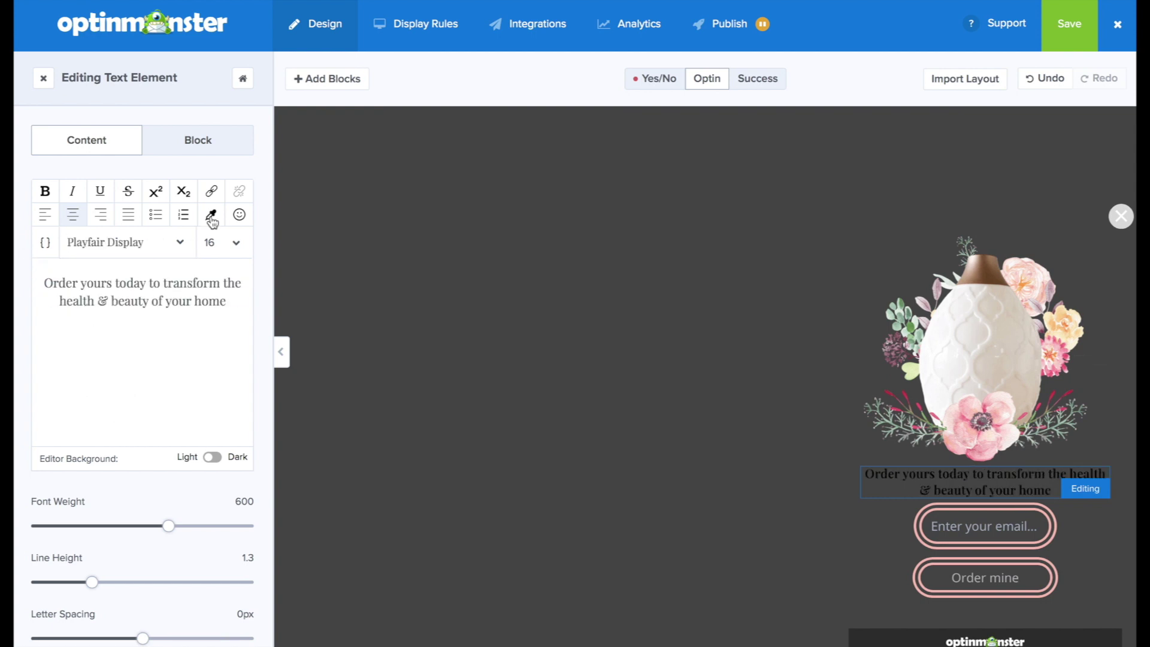
left_click(210, 215)
left_click(159, 434)
left_click(249, 243)
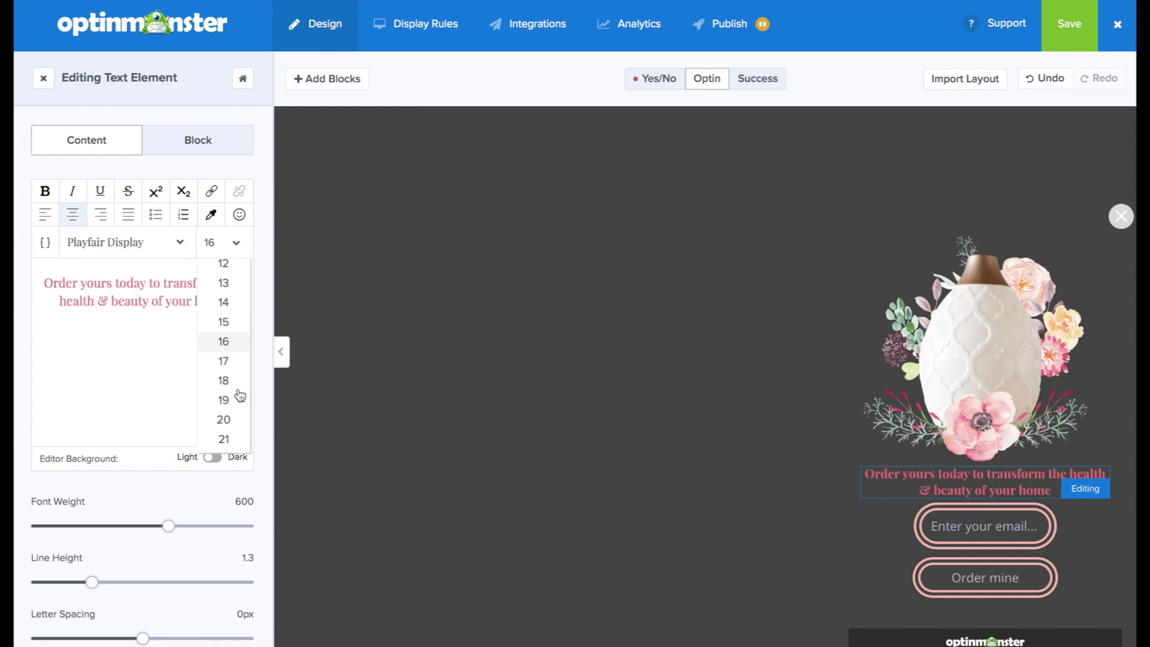
left_click(230, 422)
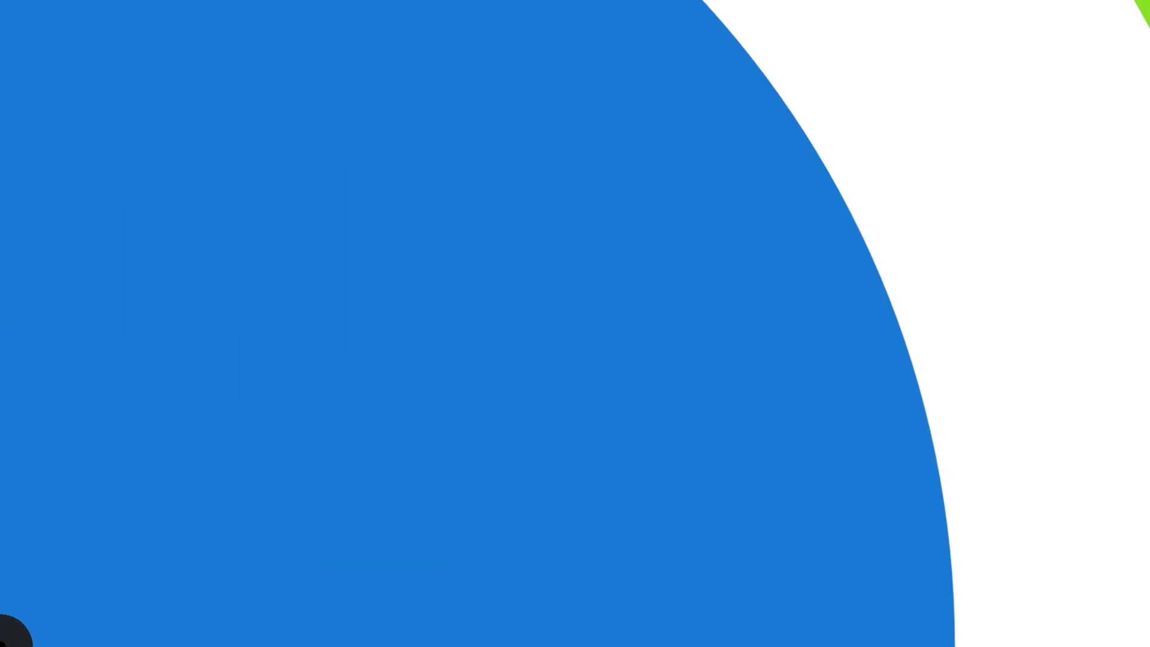
Step: Turn on custom hover styling for the Order mine button and copy its regular styles
left_click(131, 147)
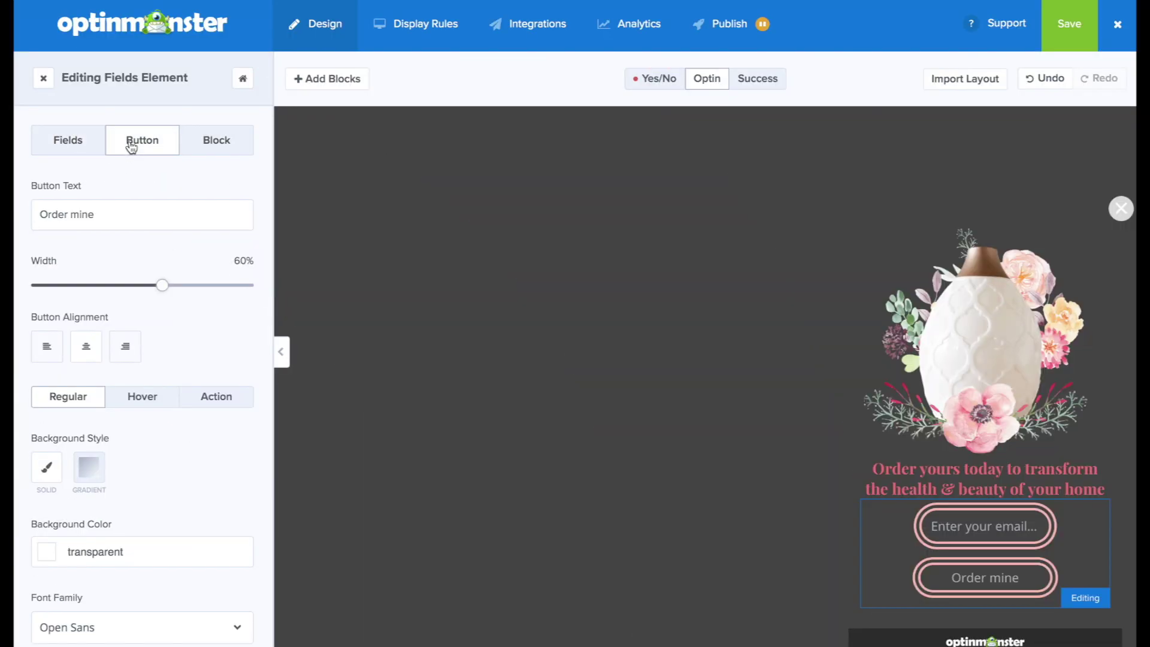
scroll(123, 281, "down", 1)
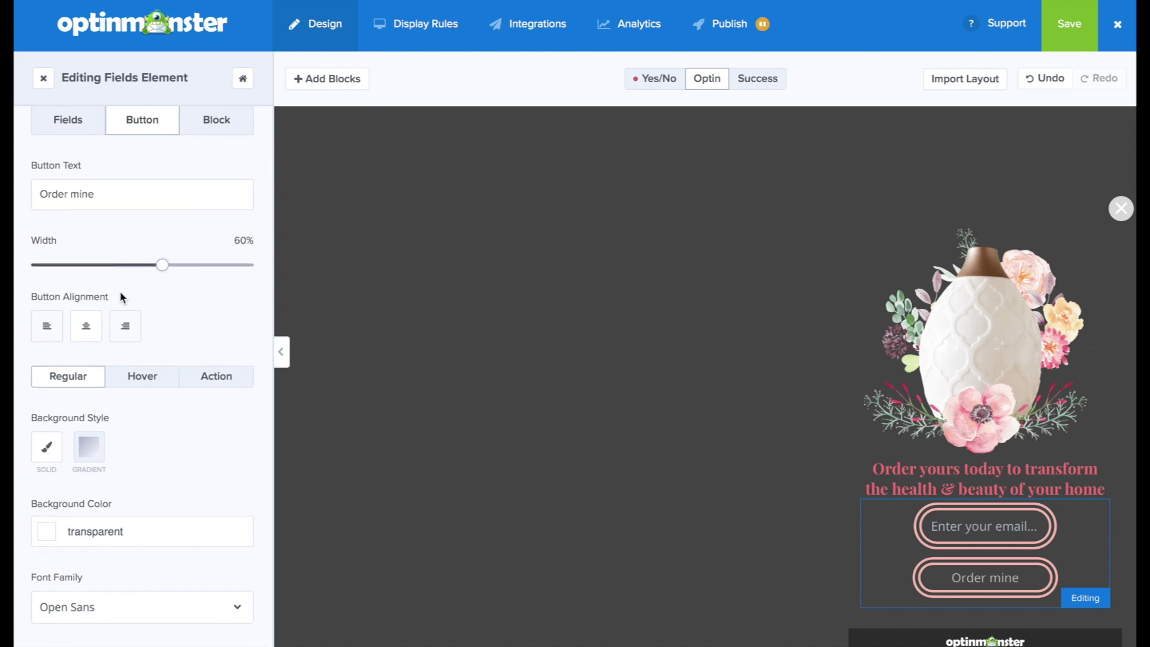
left_click(143, 377)
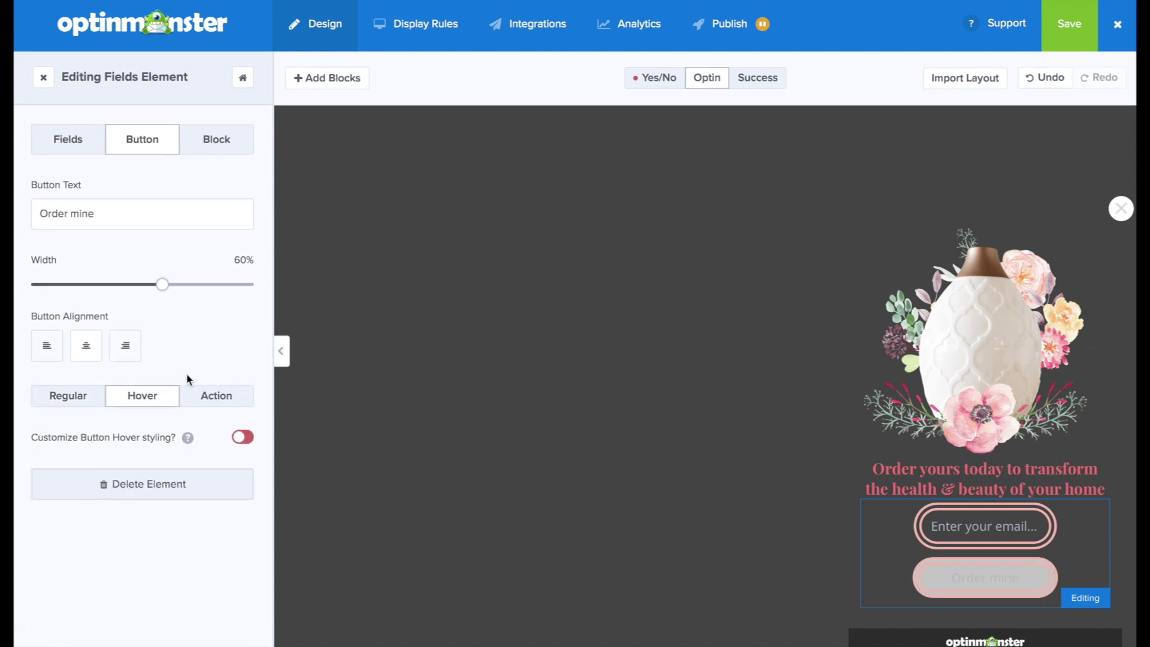
left_click(243, 443)
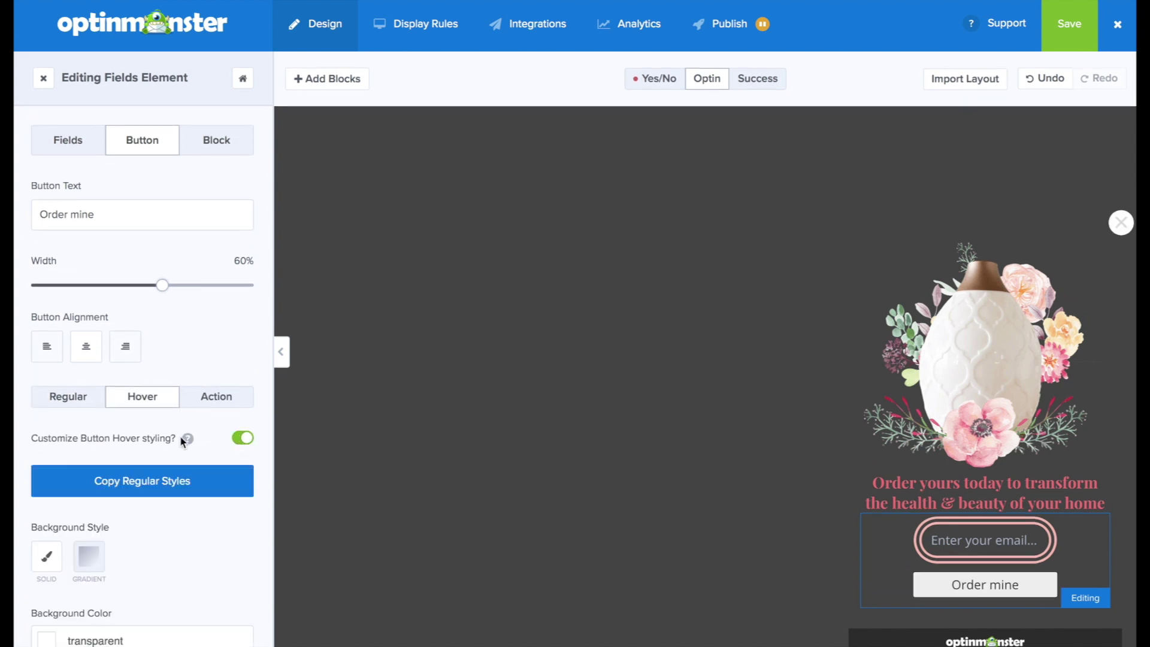
scroll(173, 431, "down", 3)
left_click(153, 349)
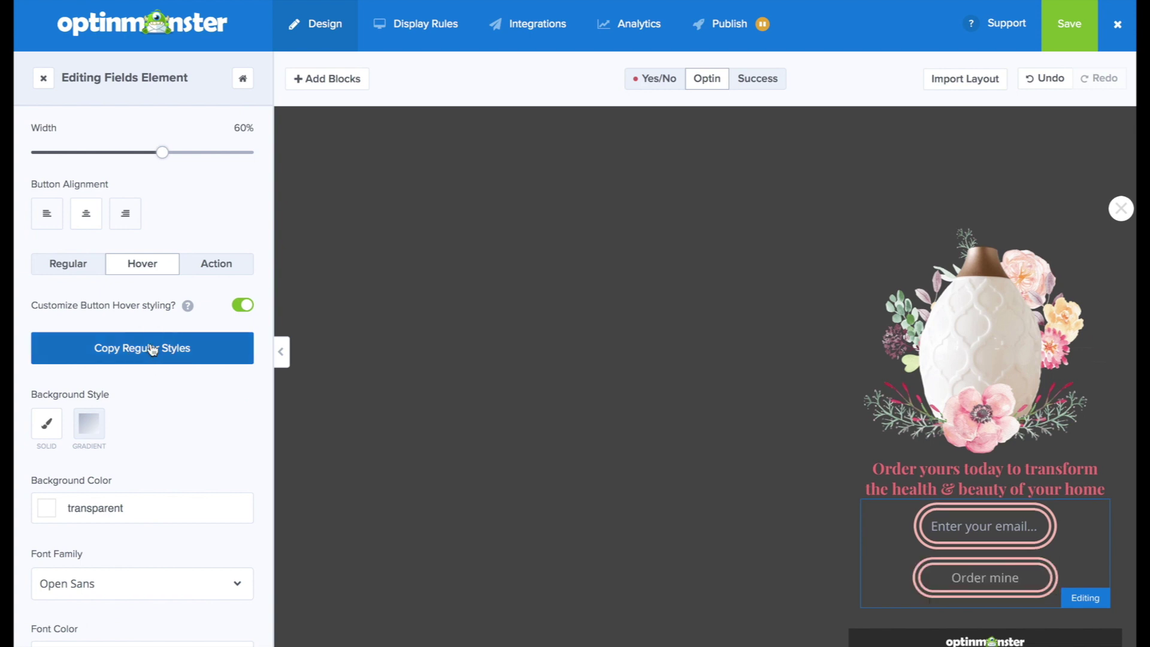
Step: Set the hover background to #f8c0b8 and the hover font colour to #f07880
scroll(150, 426, "down", 1)
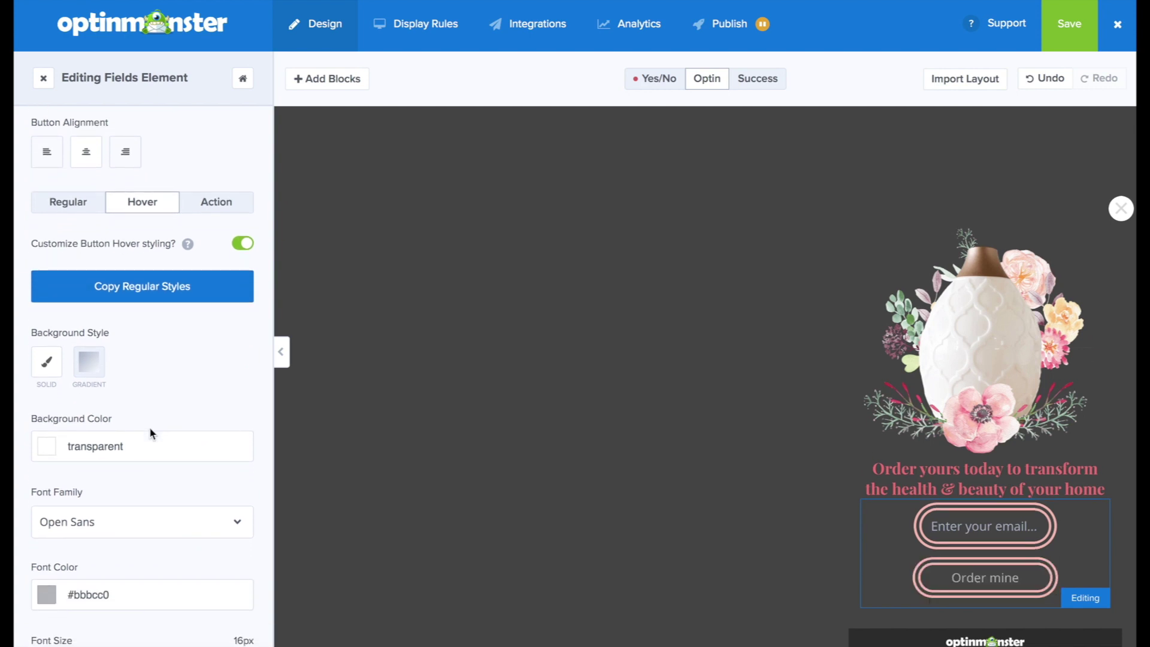
scroll(149, 429, "down", 2)
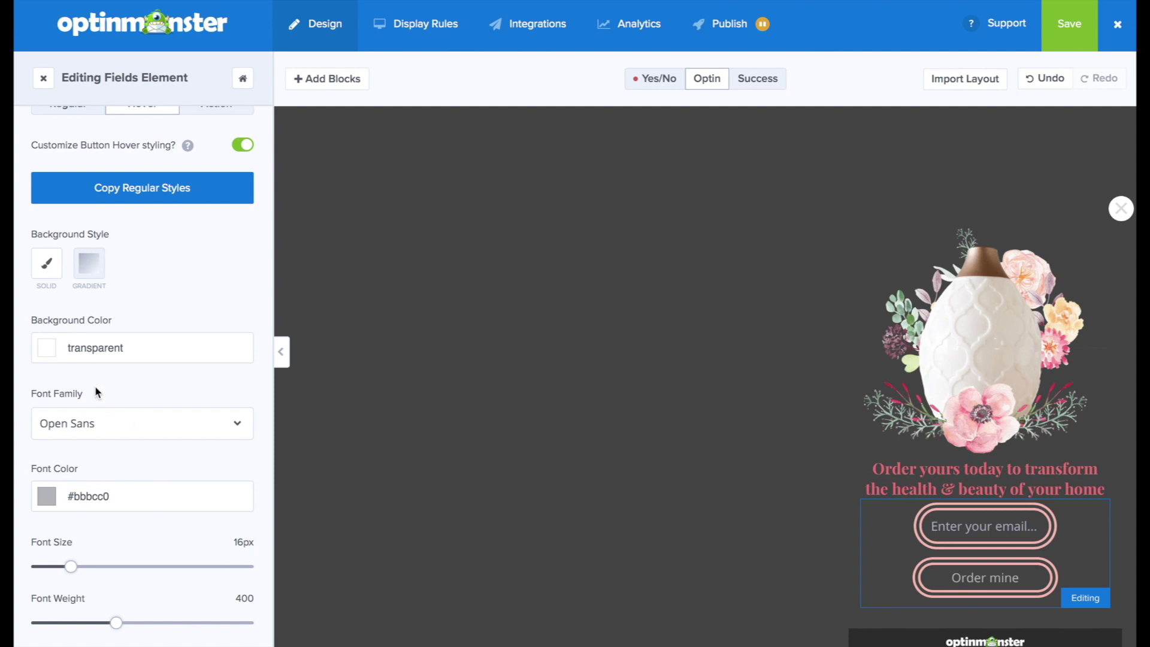
left_click(47, 348)
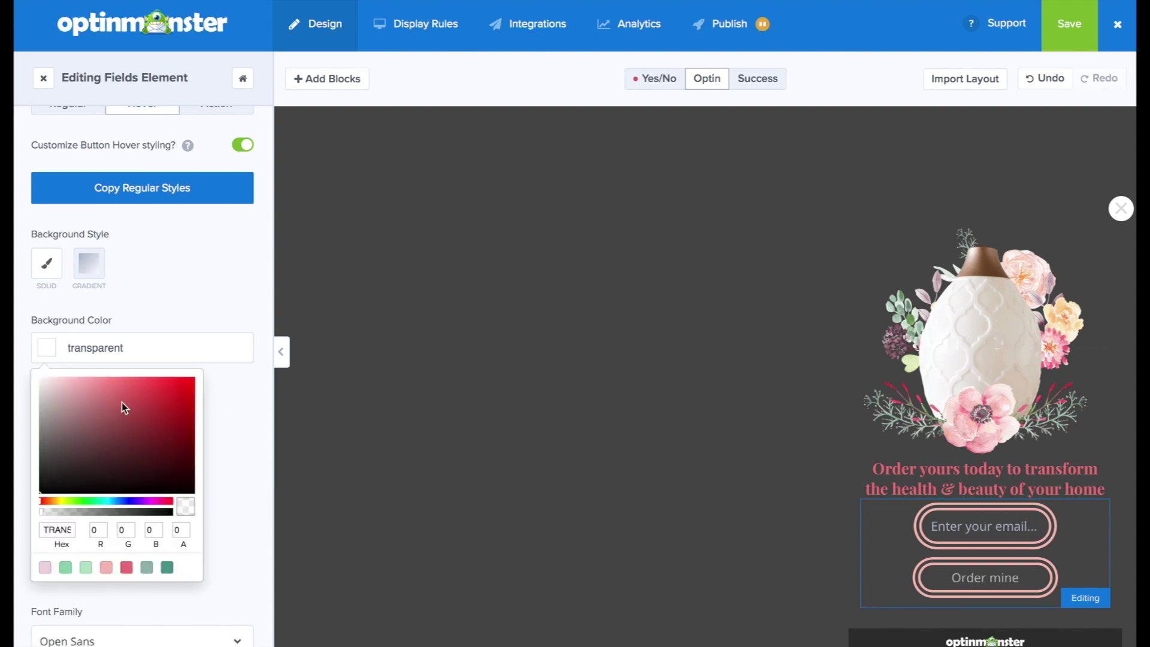
left_click(108, 567)
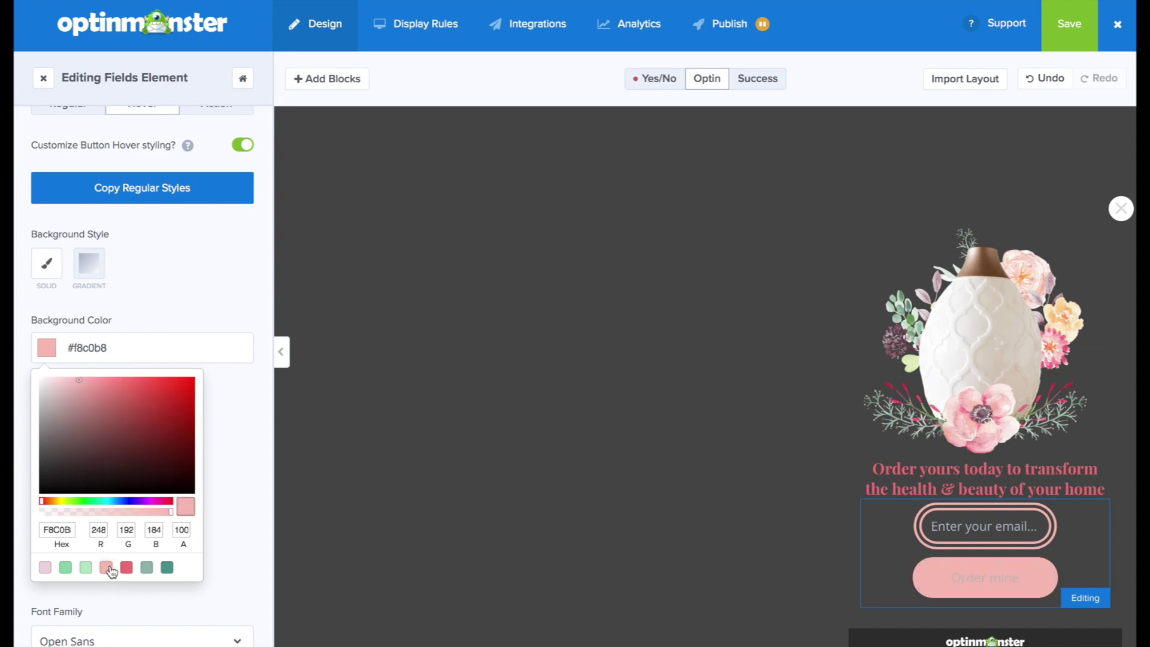
left_click(153, 295)
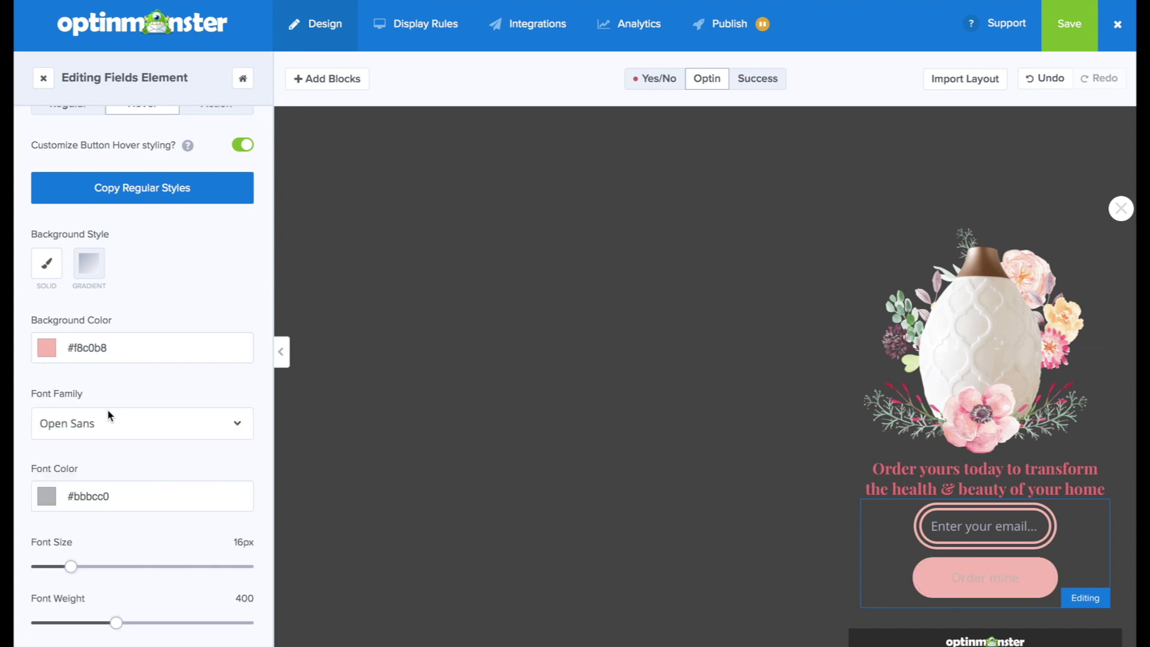
scroll(108, 413, "down", 3)
left_click(47, 444)
left_click(128, 584)
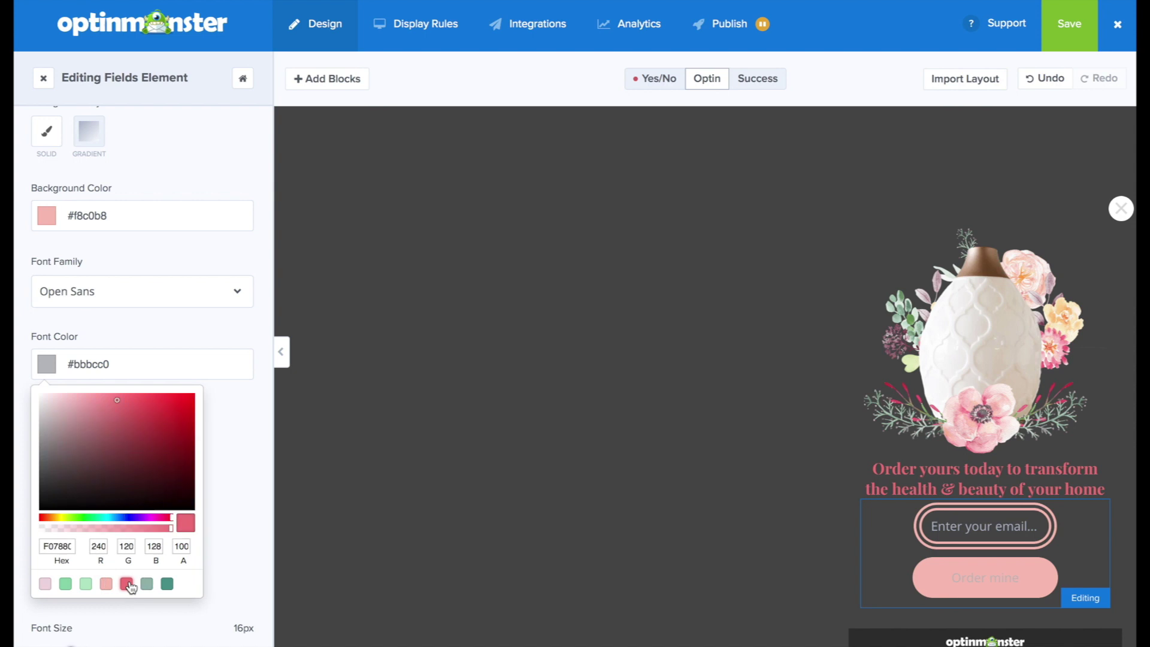
left_click(225, 426)
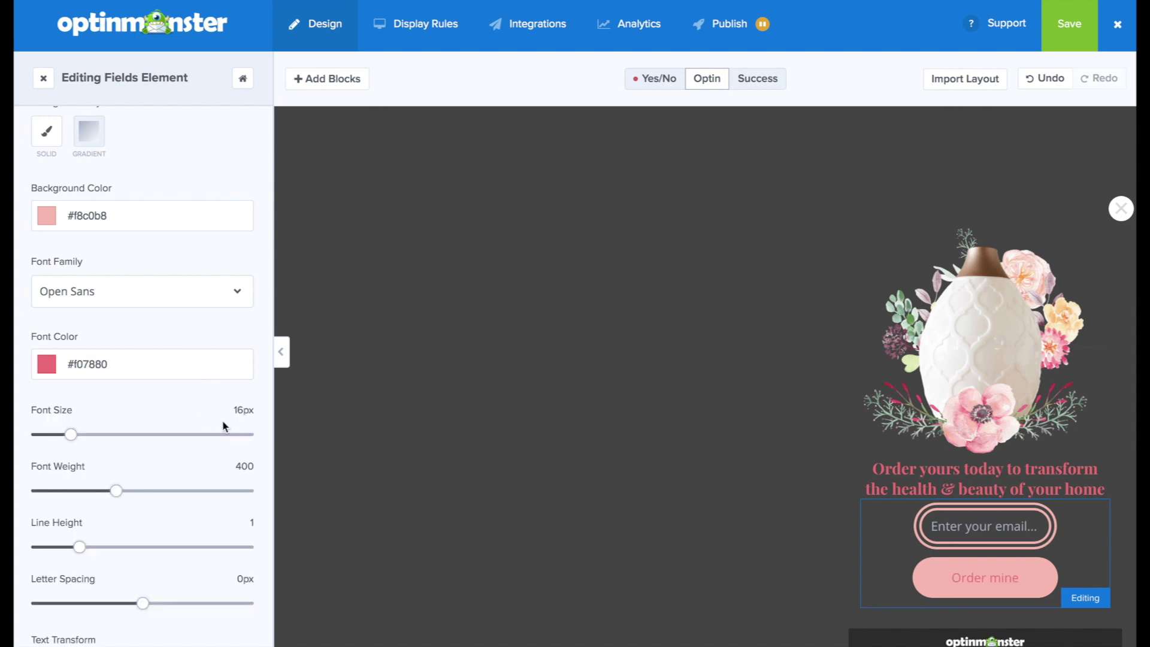
Step: Return to the main button settings and bring up the form's after-submit Action options
scroll(192, 384, "down", 3)
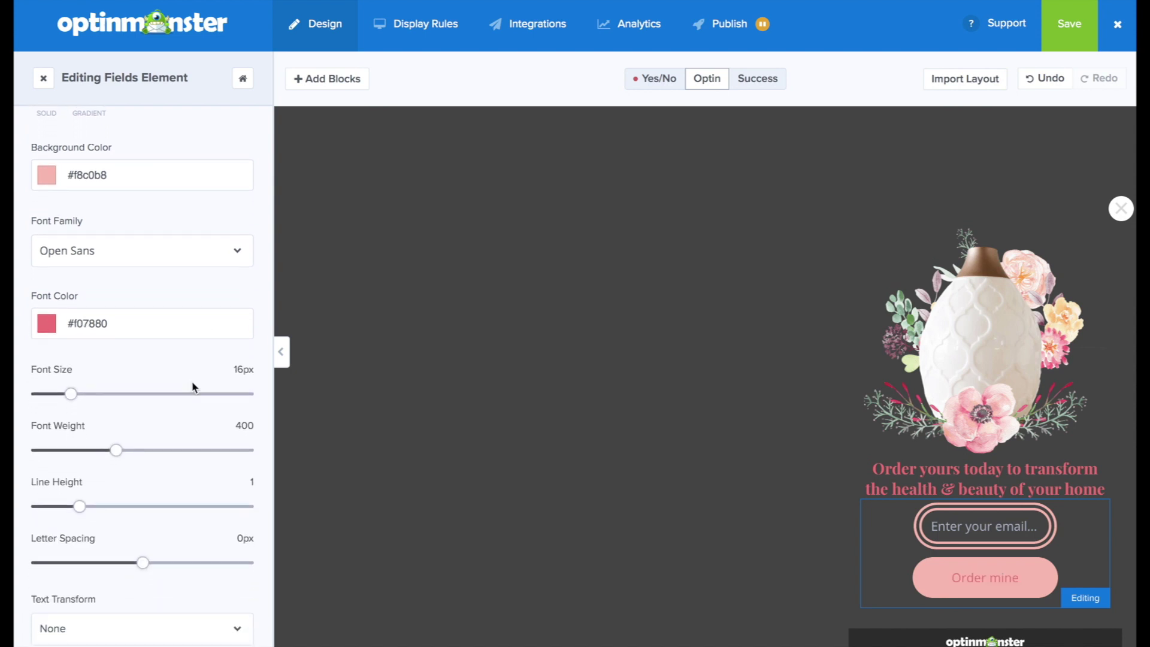
scroll(192, 386, "down", 1)
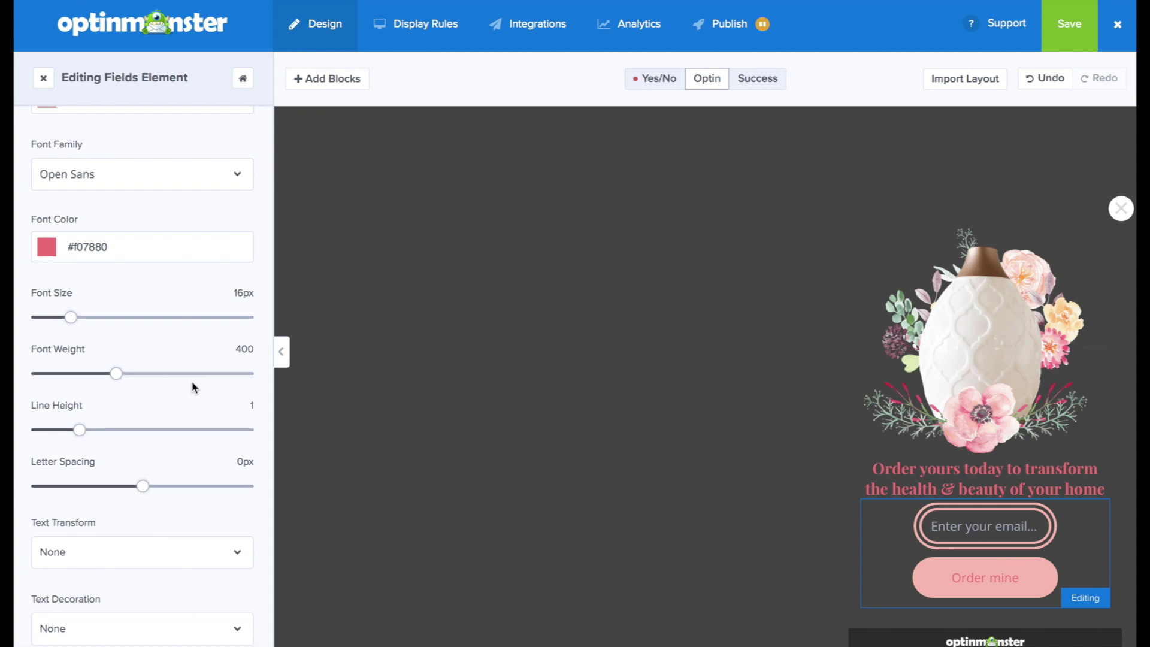
scroll(243, 434, "up", 1)
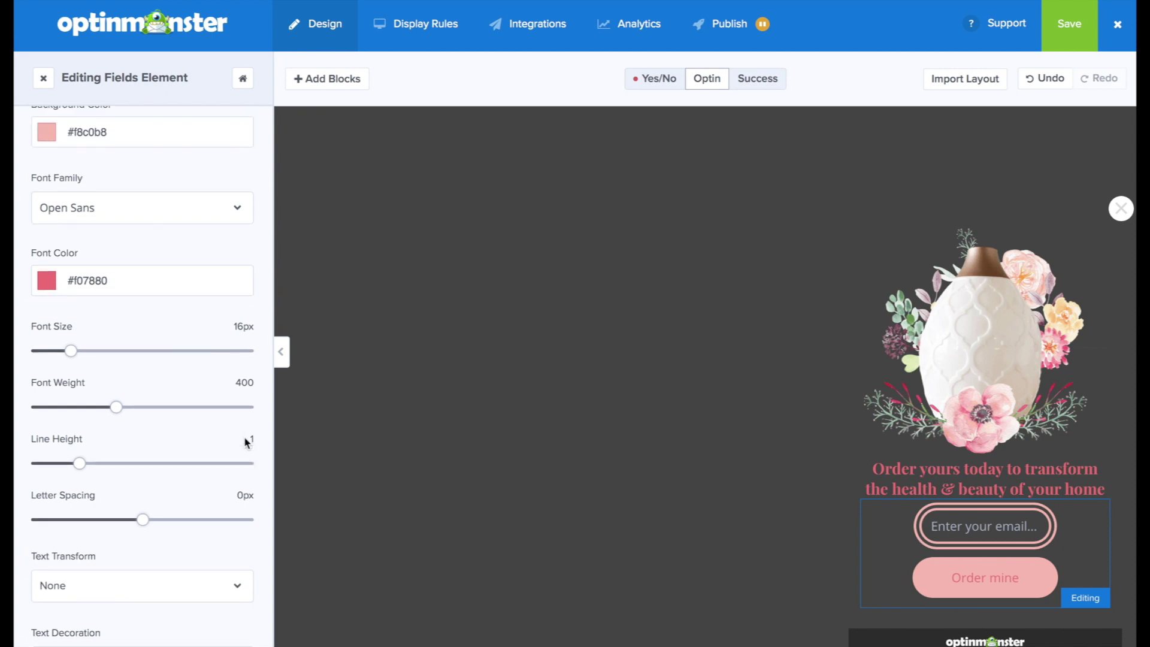
left_click(142, 139)
left_click(206, 398)
Step: Set Form Success Action to 'Redirect to a url' and enter the bit.ly short link as Redirect URL
left_click(192, 465)
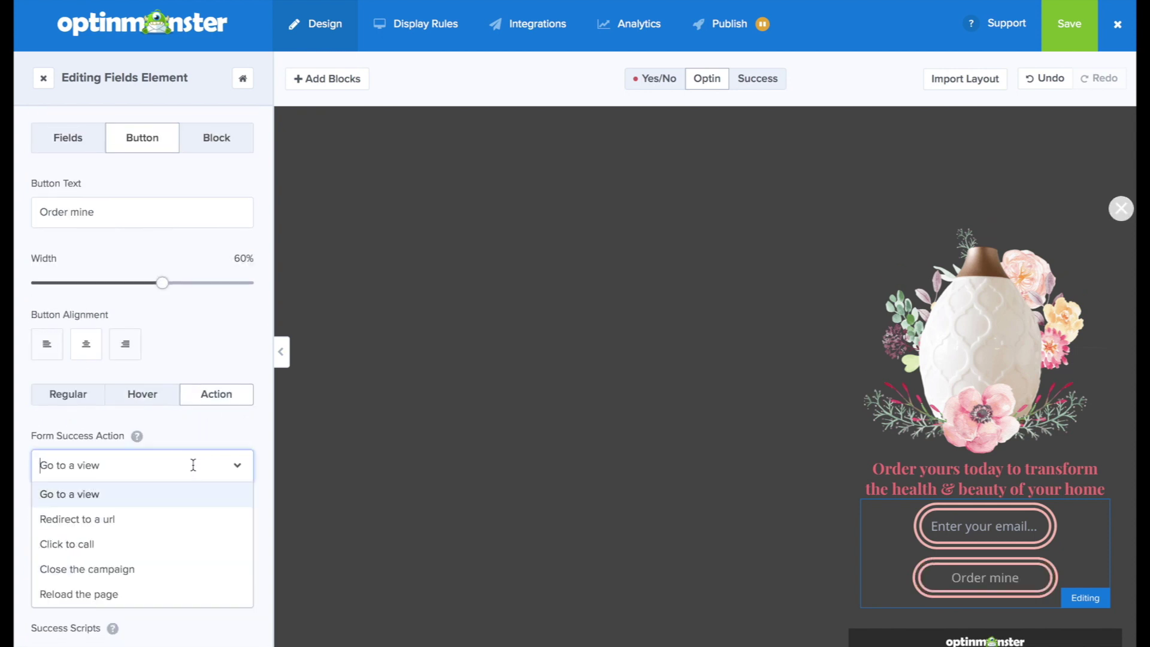
left_click(160, 521)
left_click(151, 534)
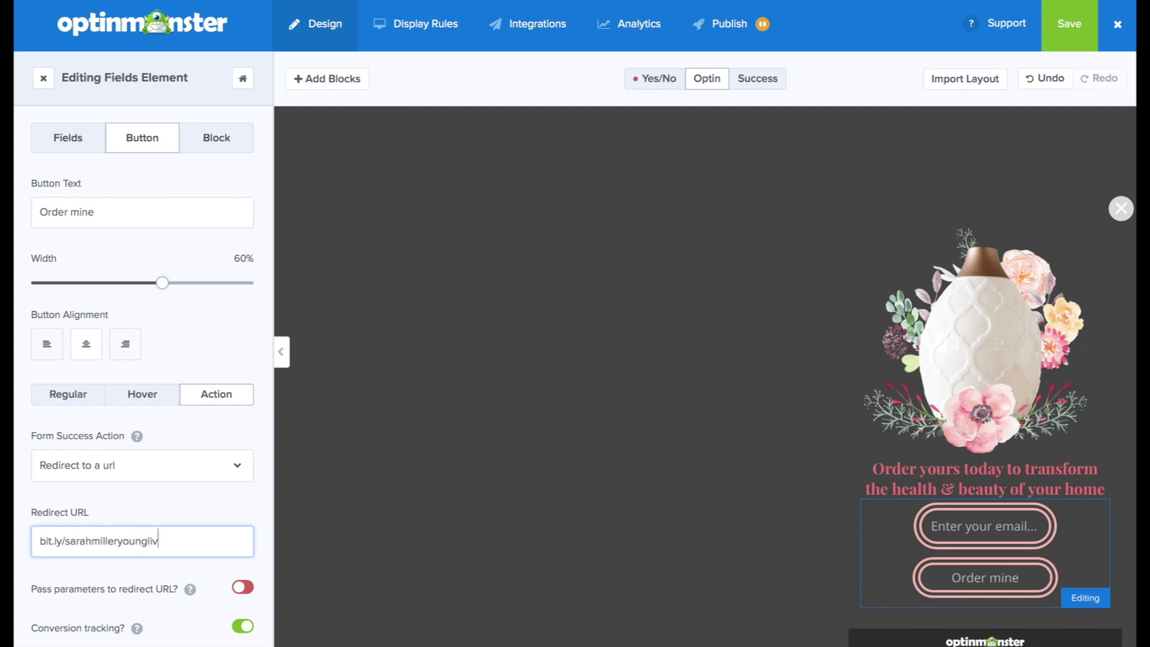
left_click(339, 569)
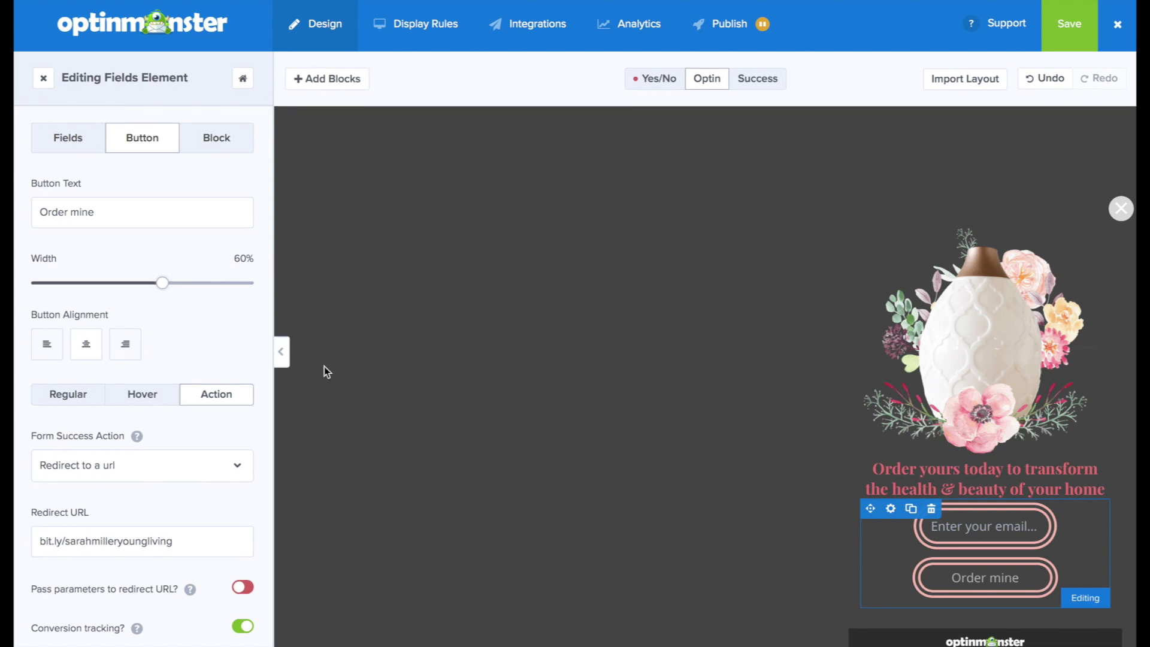
Step: Add a display rule so the campaign shows only on the homepage URL
left_click(44, 80)
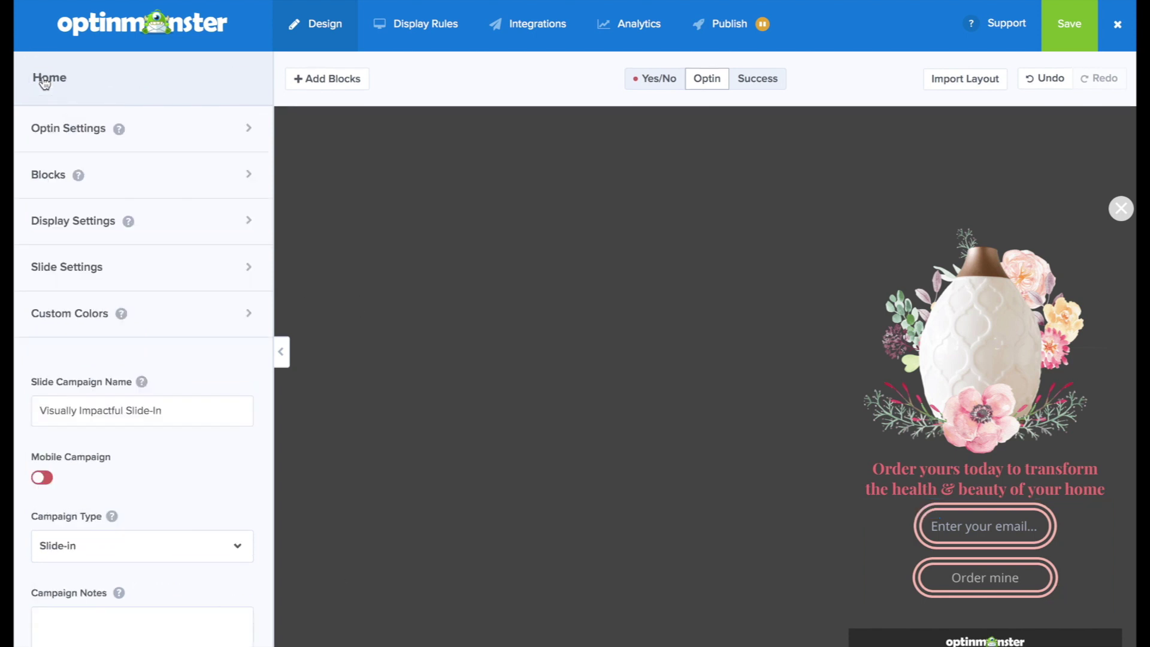
left_click(454, 27)
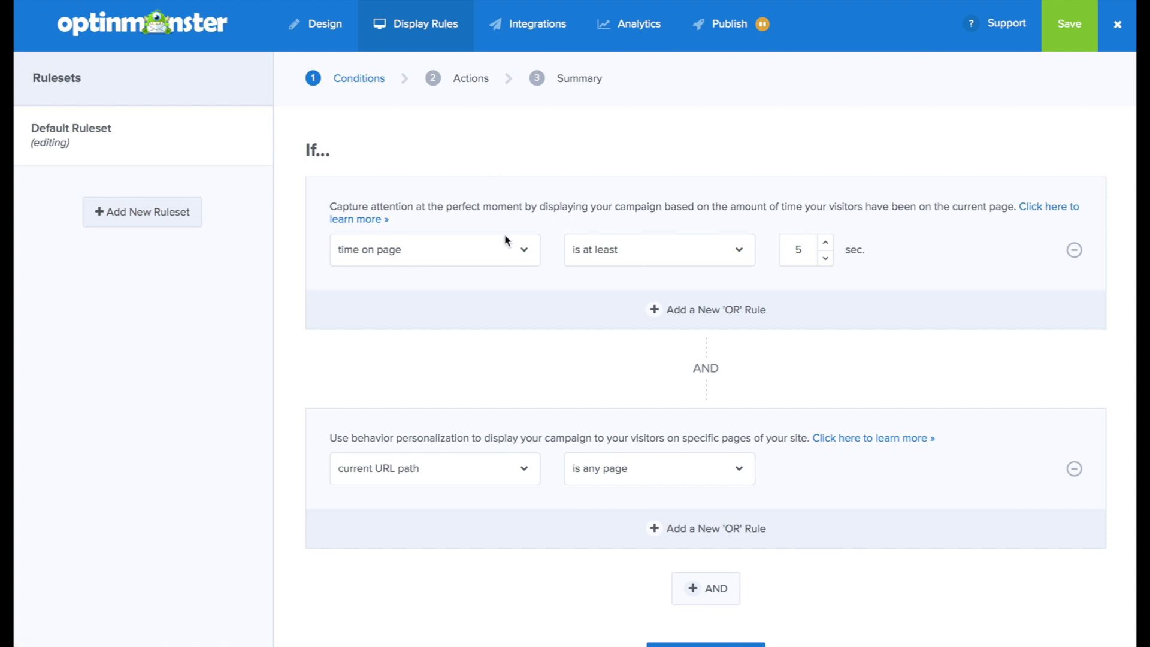
left_click(517, 245)
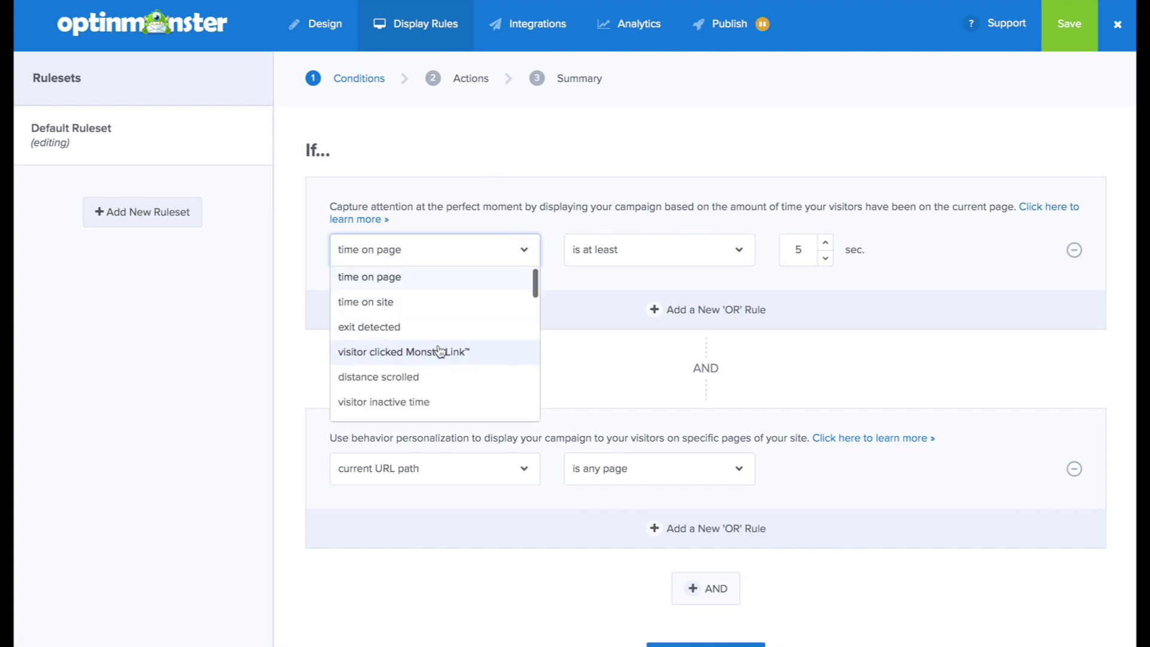
scroll(438, 349, "down", 3)
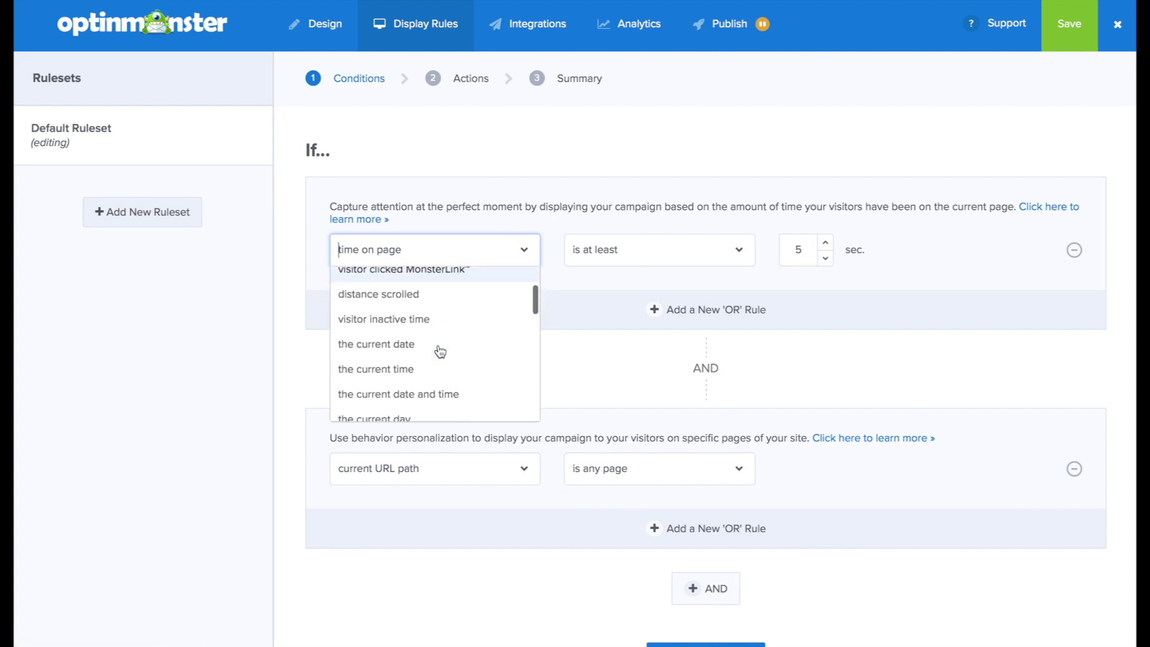
scroll(435, 381, "down", 3)
left_click(428, 385)
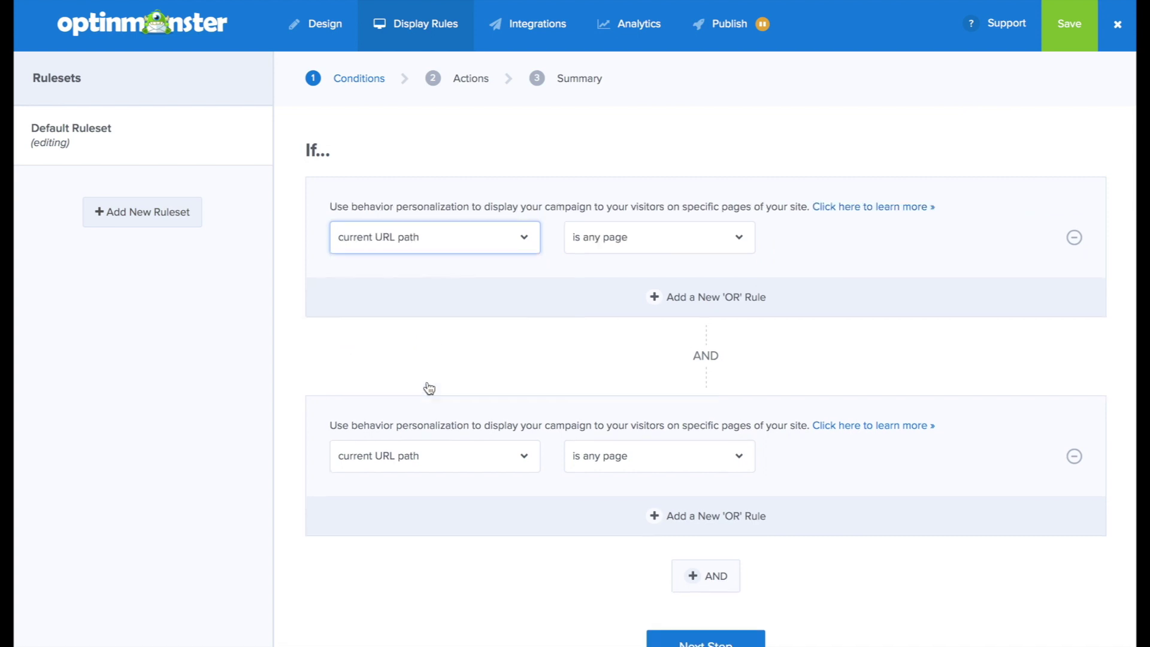
left_click(605, 237)
left_click(595, 292)
Step: Add a second rule triggering once visitors scroll 30% down the page
scroll(579, 348, "down", 1)
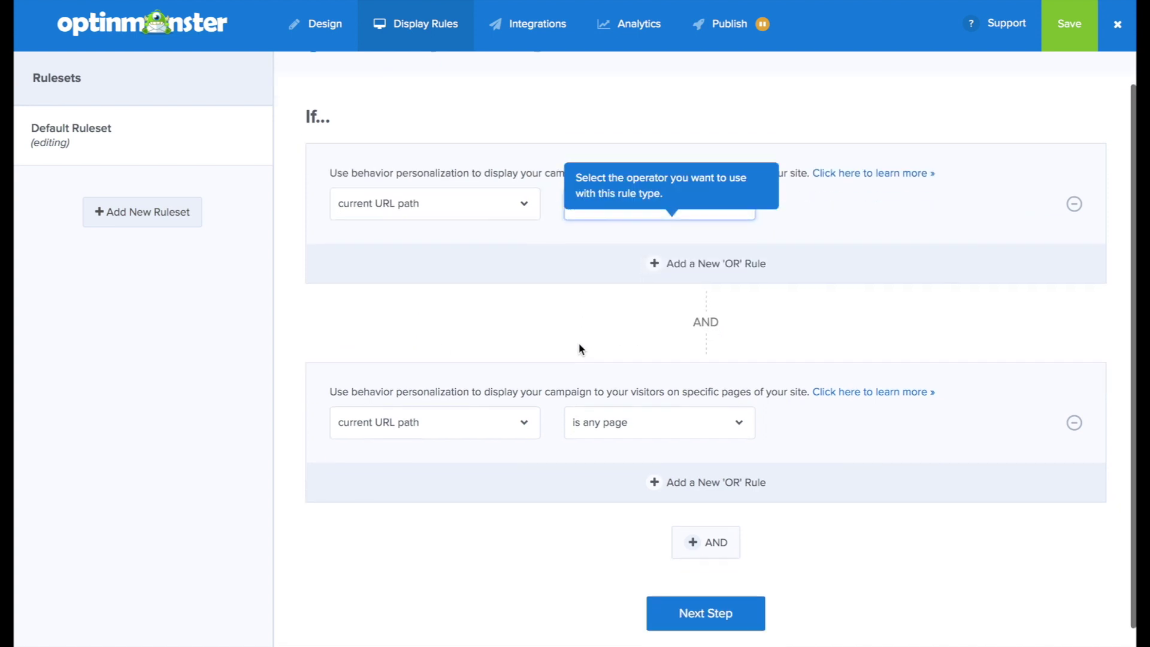
left_click(524, 397)
scroll(466, 506, "down", 3)
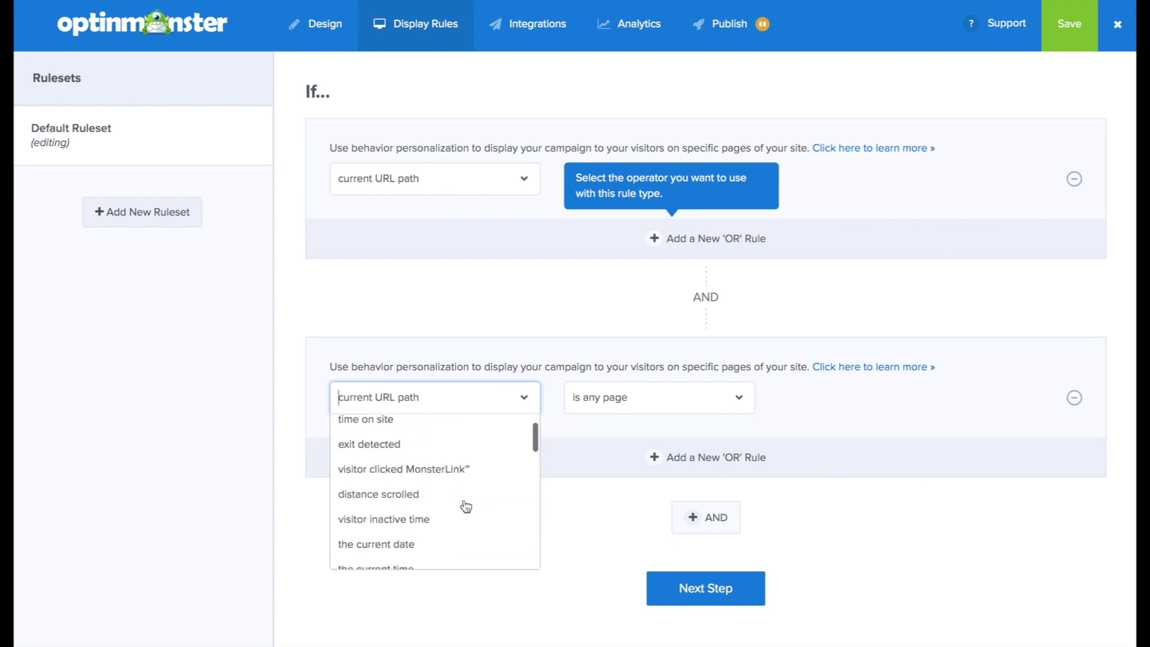
scroll(466, 506, "up", 3)
scroll(462, 544, "down", 1)
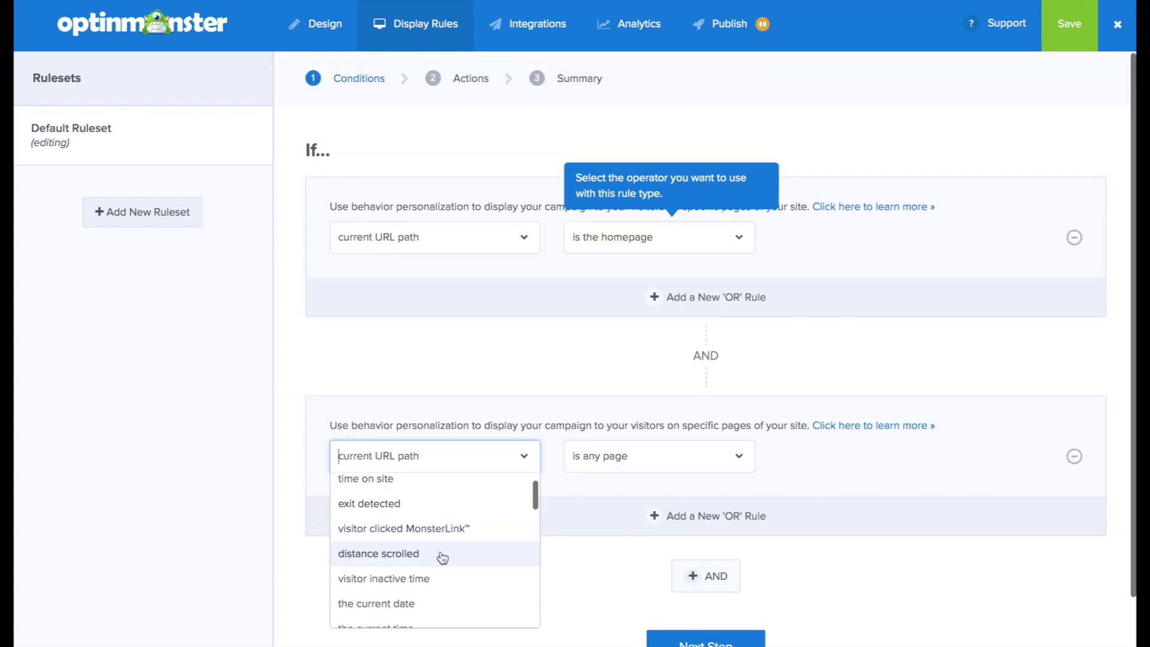
left_click(441, 558)
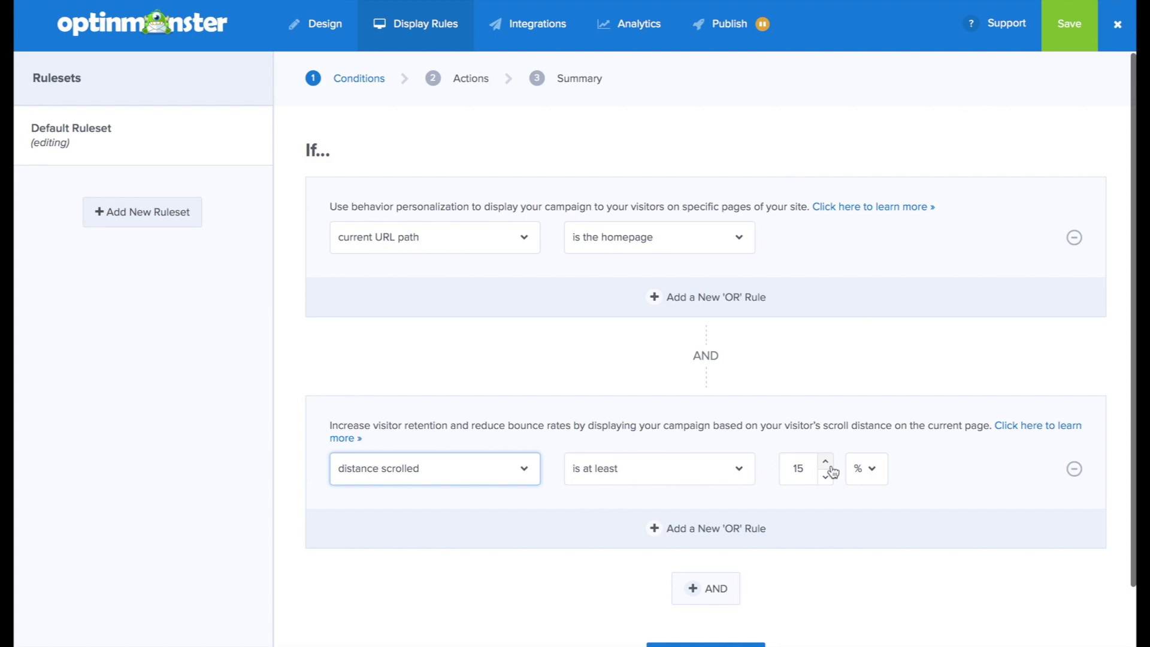
double_click(800, 468)
type("3")
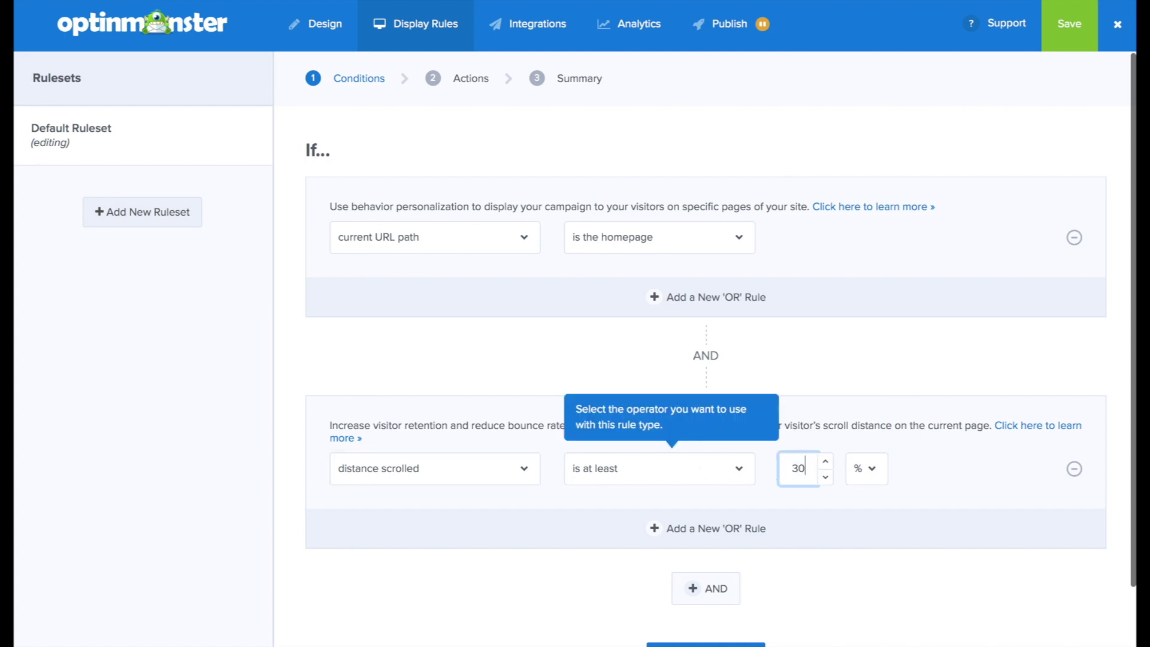
type("0")
left_click(918, 586)
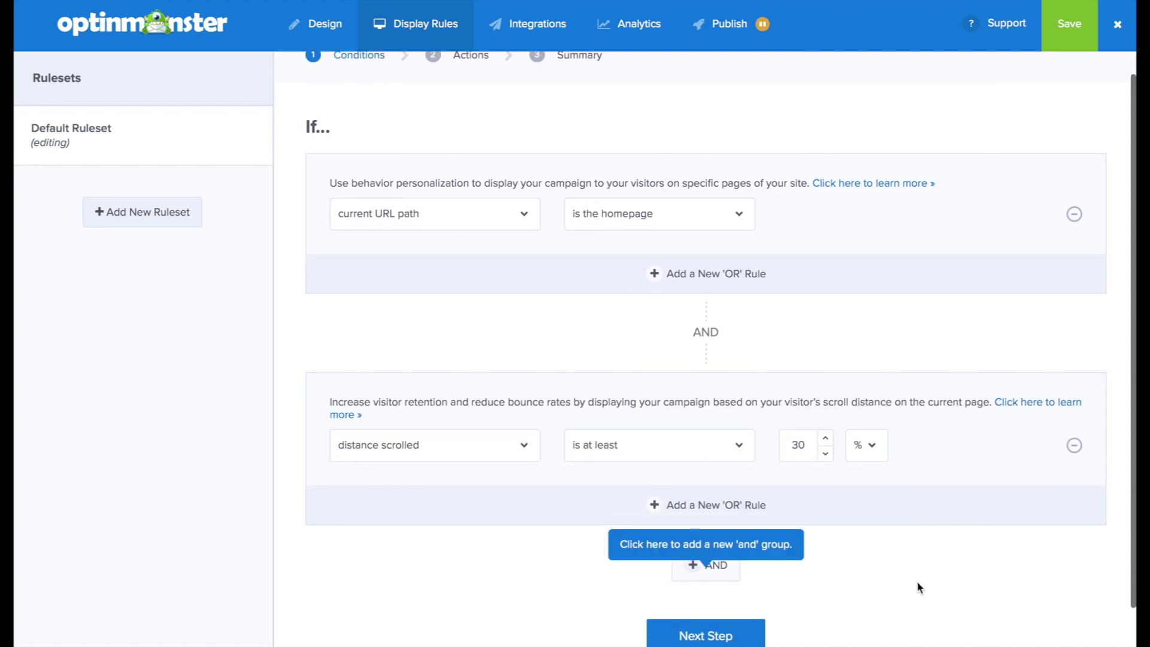
left_click(738, 597)
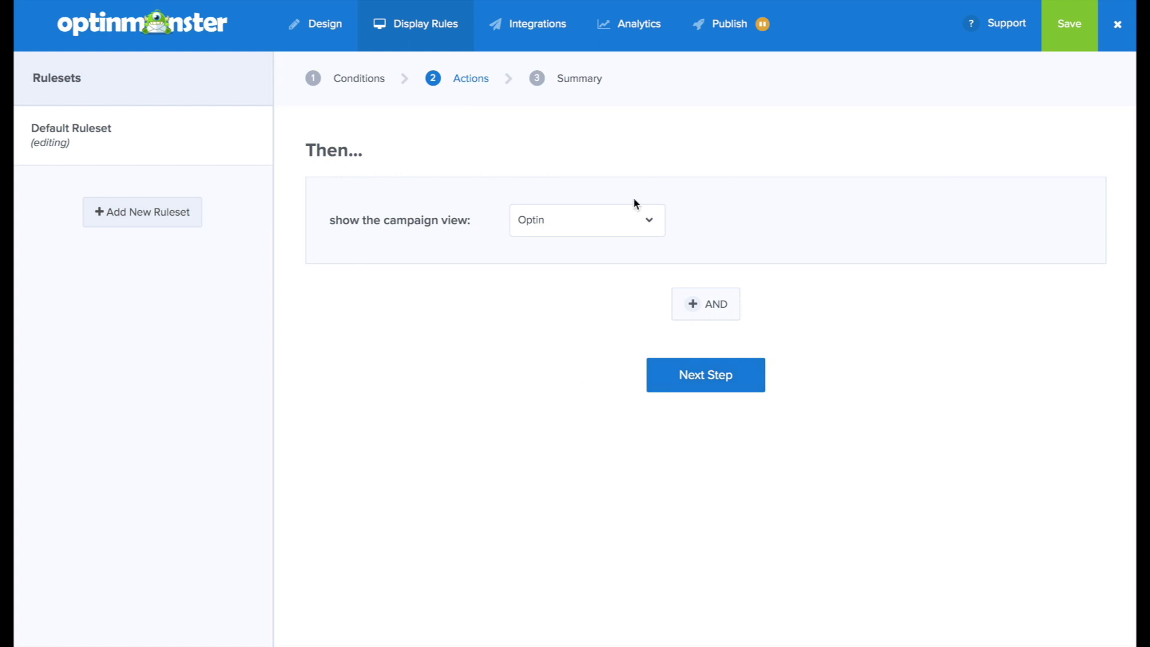
Step: Keep Optin as the campaign view to show and advance to the rules summary
left_click(607, 232)
left_click(594, 256)
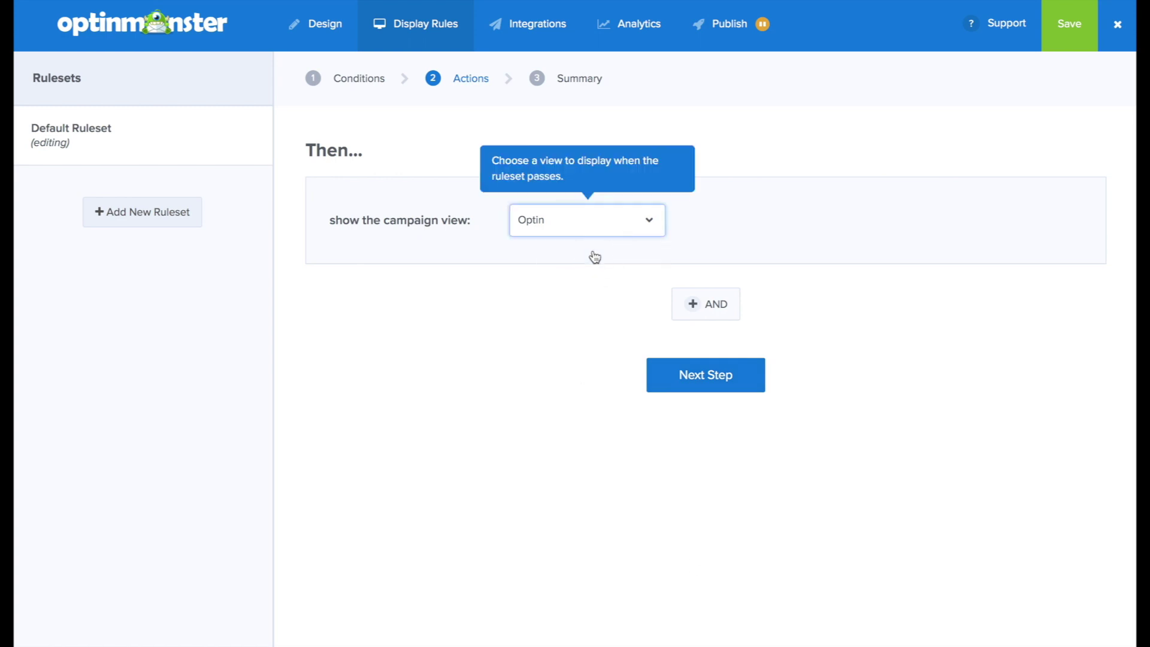
left_click(681, 370)
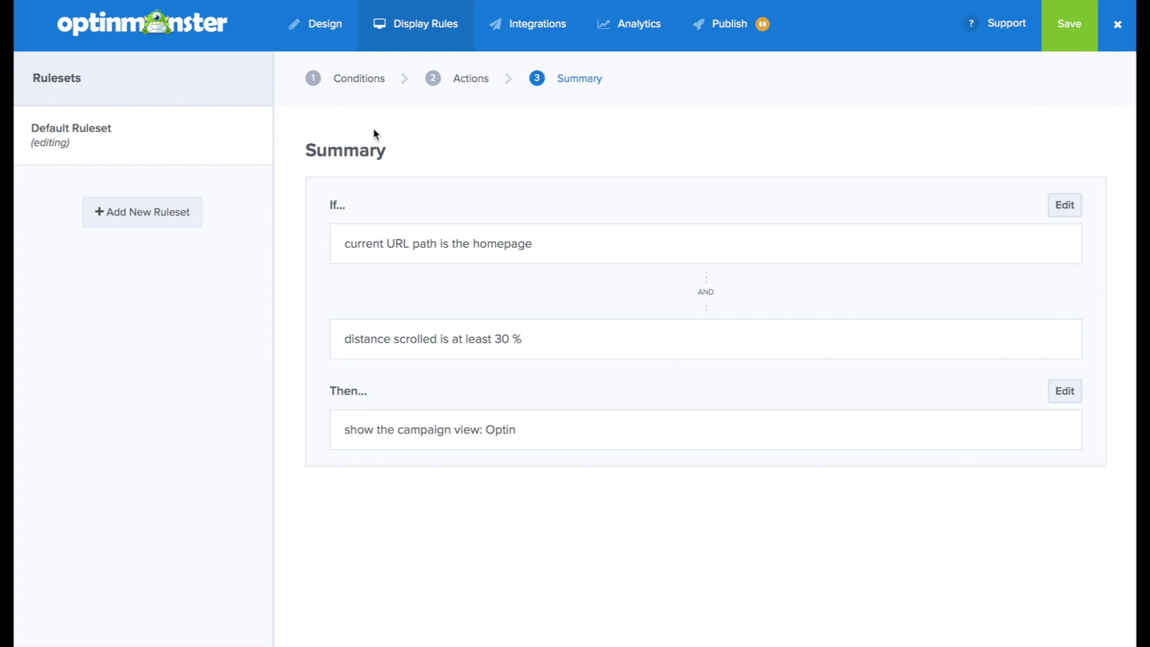
left_click(552, 34)
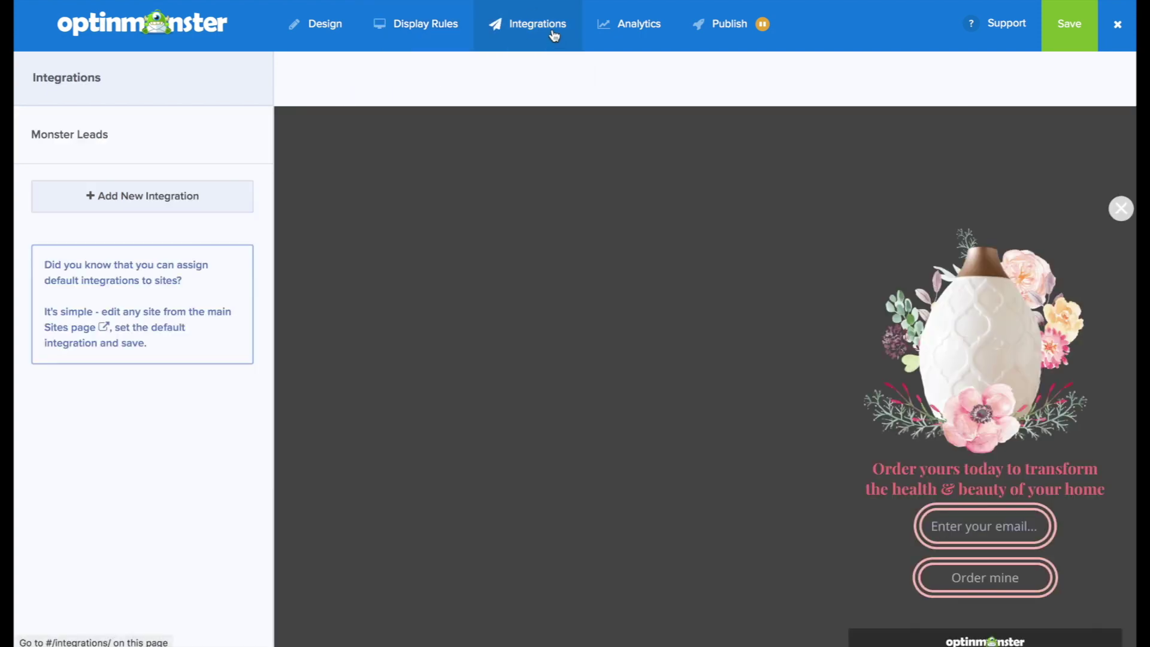
Step: Add a ConvertKit email integration connected with the Comunidad Esencial account
left_click(159, 196)
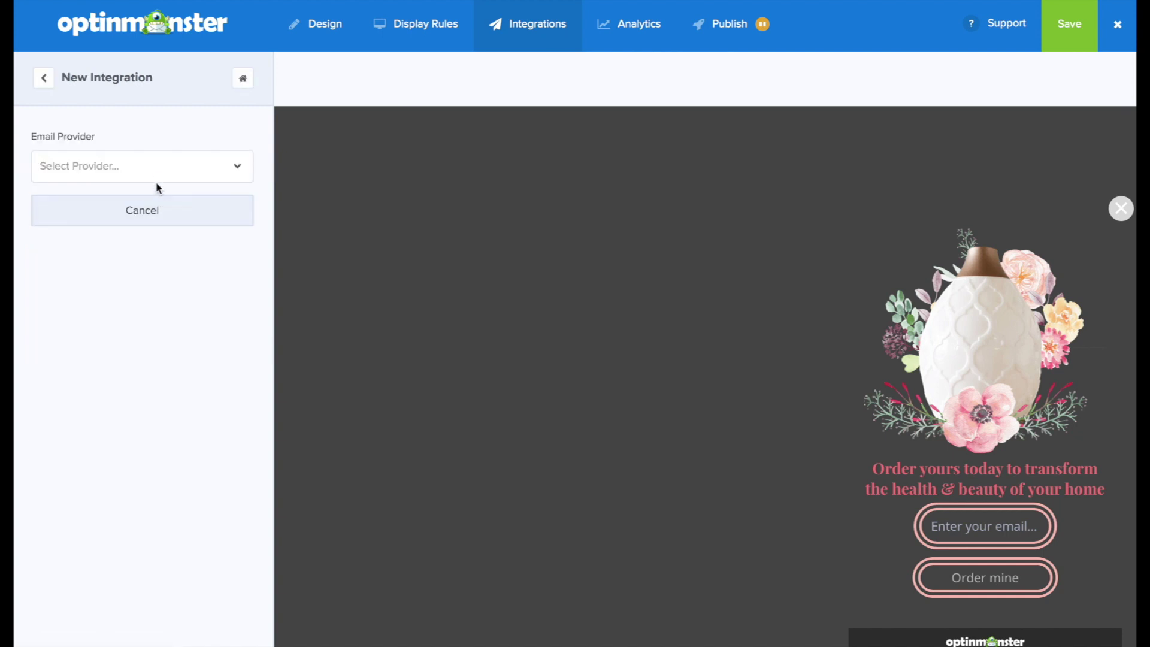
left_click(154, 174)
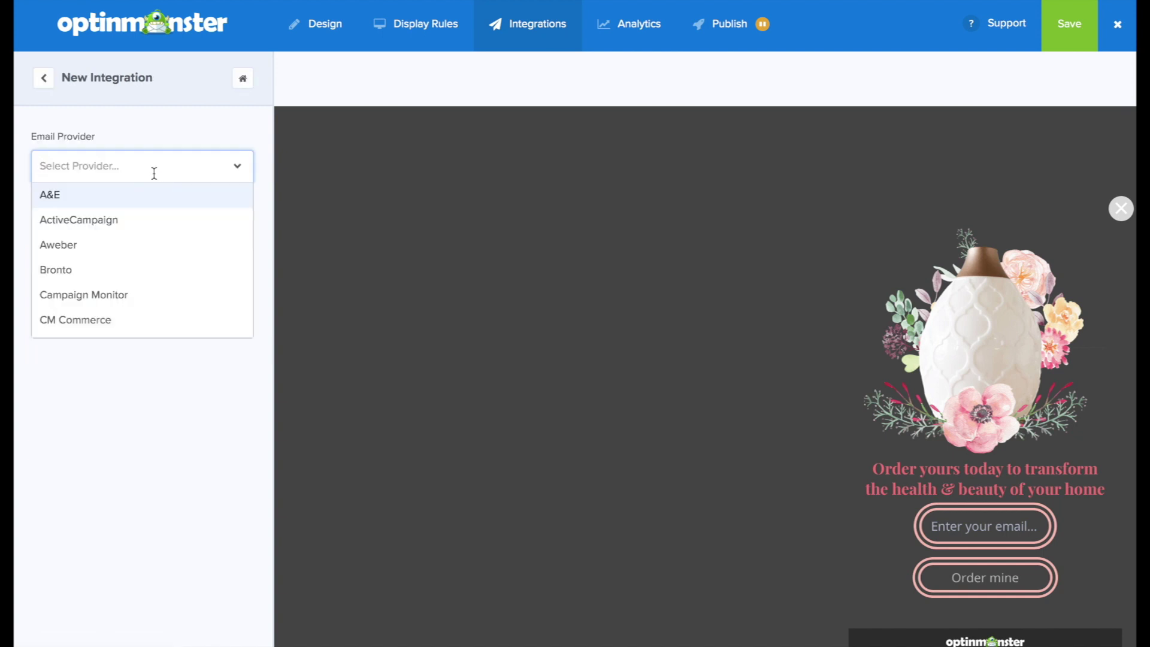
type("conv")
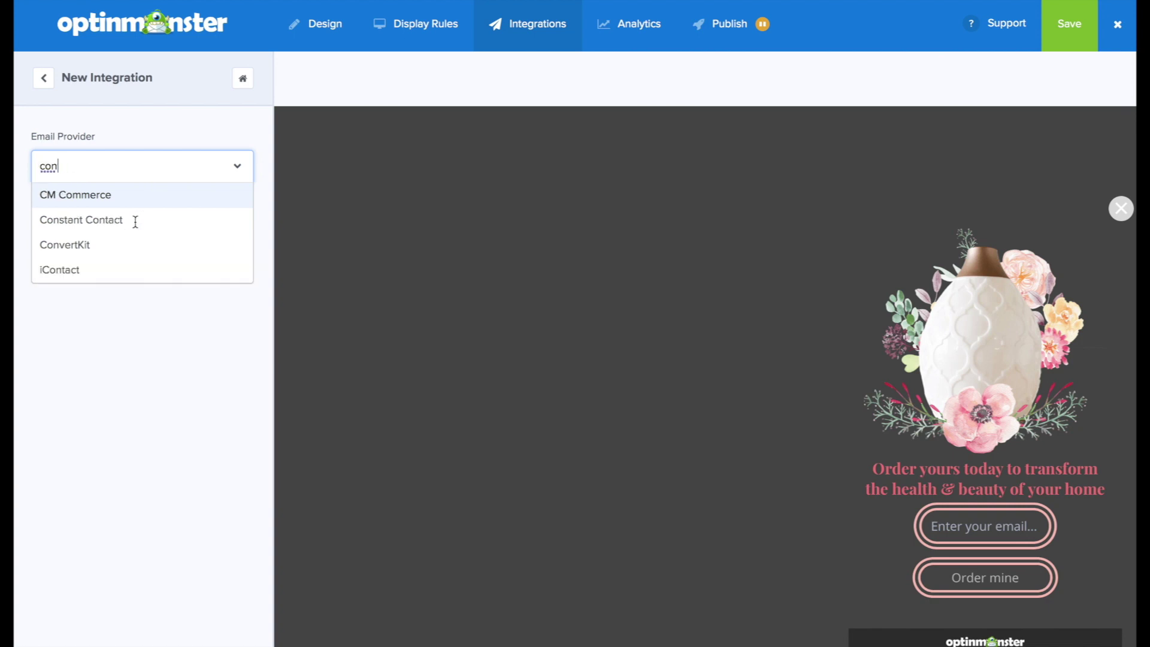
left_click(135, 244)
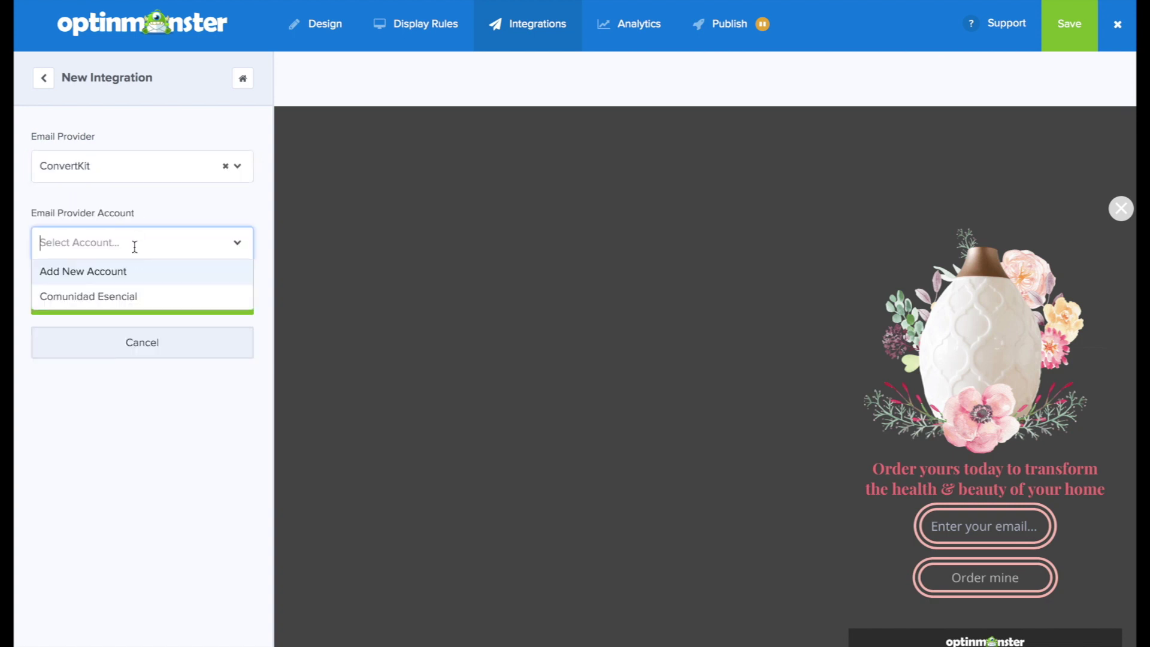
left_click(122, 296)
left_click(122, 298)
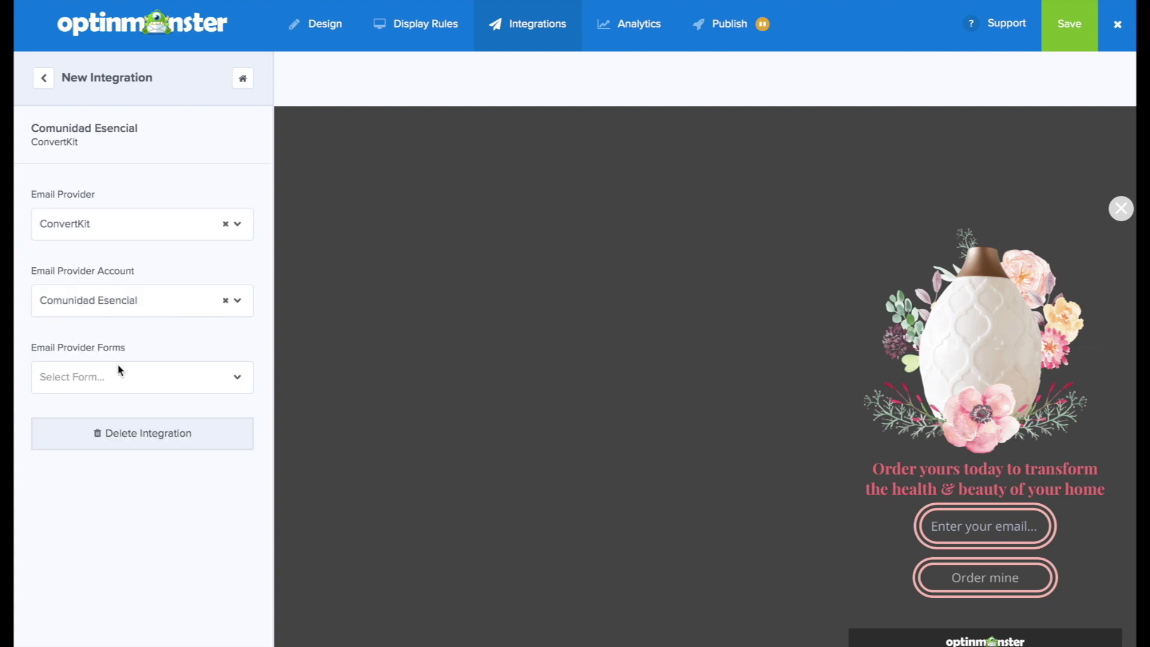
left_click(119, 370)
Step: Connect Google Analytics to the Comunidad Esencial All Web Site Data profile and set the campaign Live
left_click(623, 21)
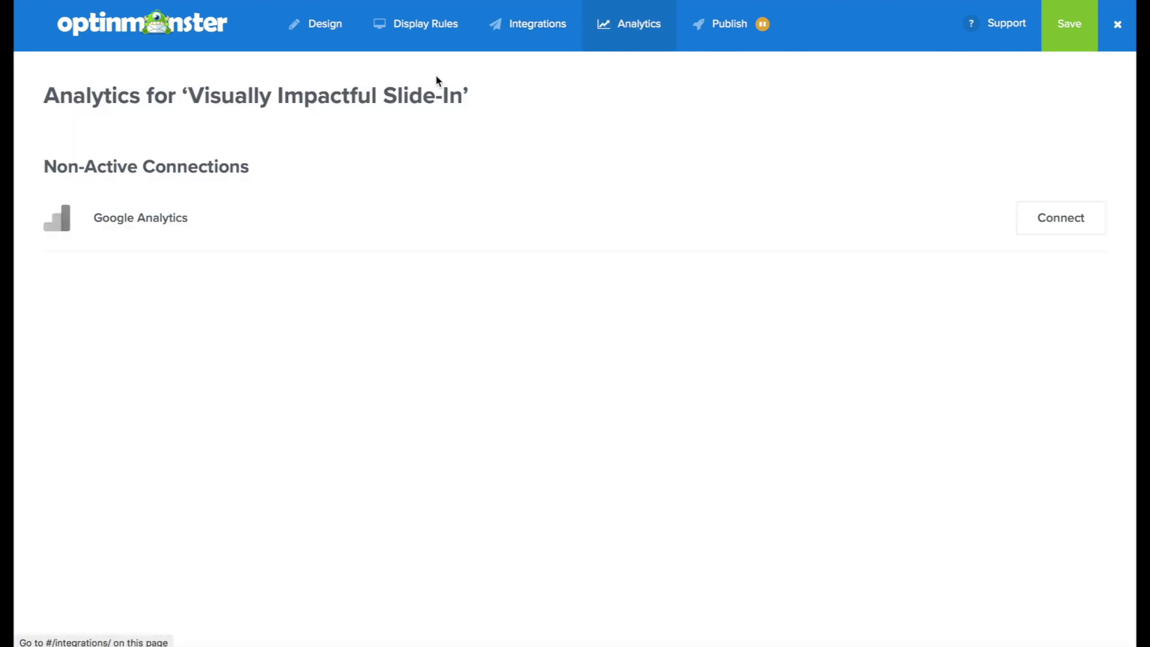
left_click(1054, 212)
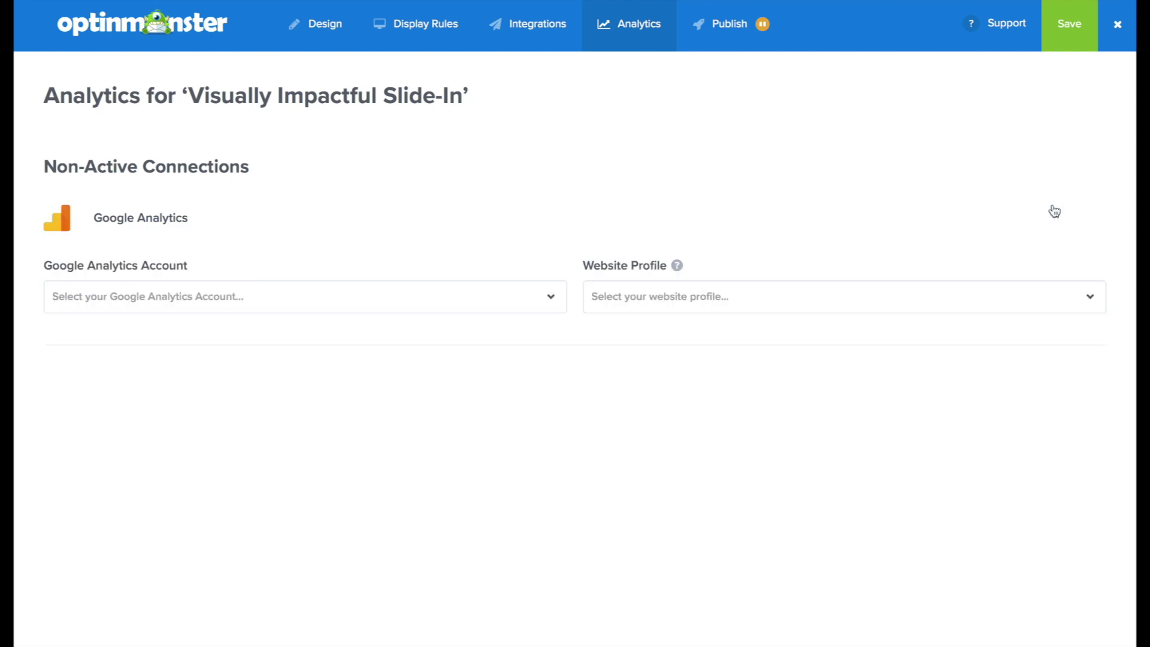
left_click(460, 300)
scroll(437, 326, "down", 3)
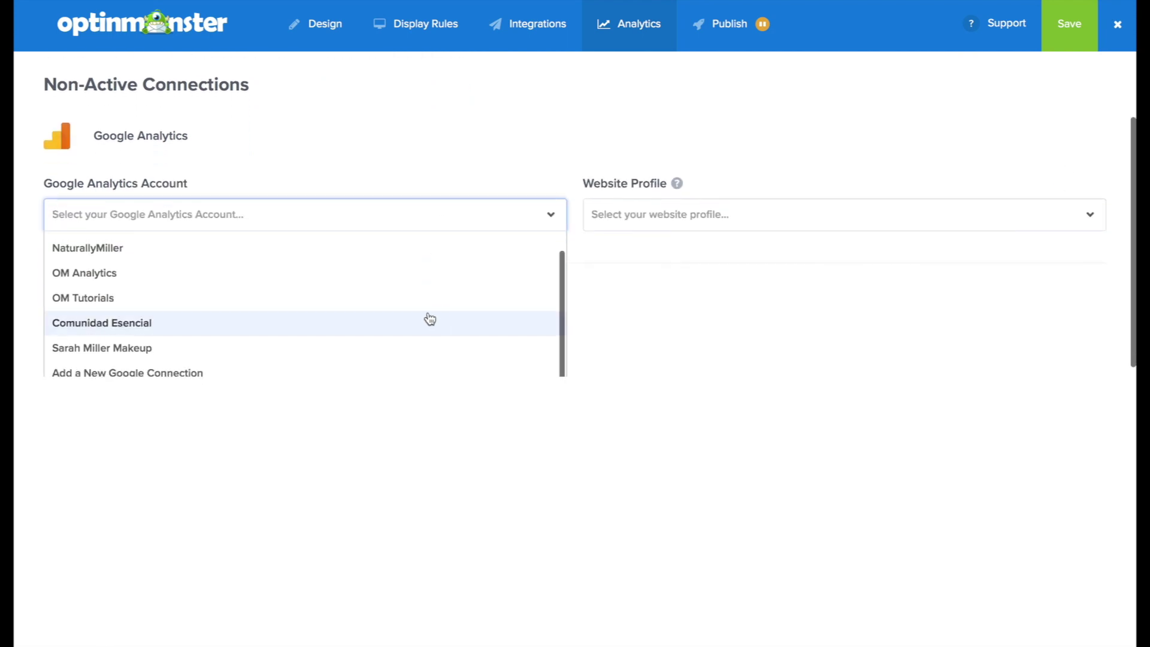
left_click(429, 322)
left_click(725, 216)
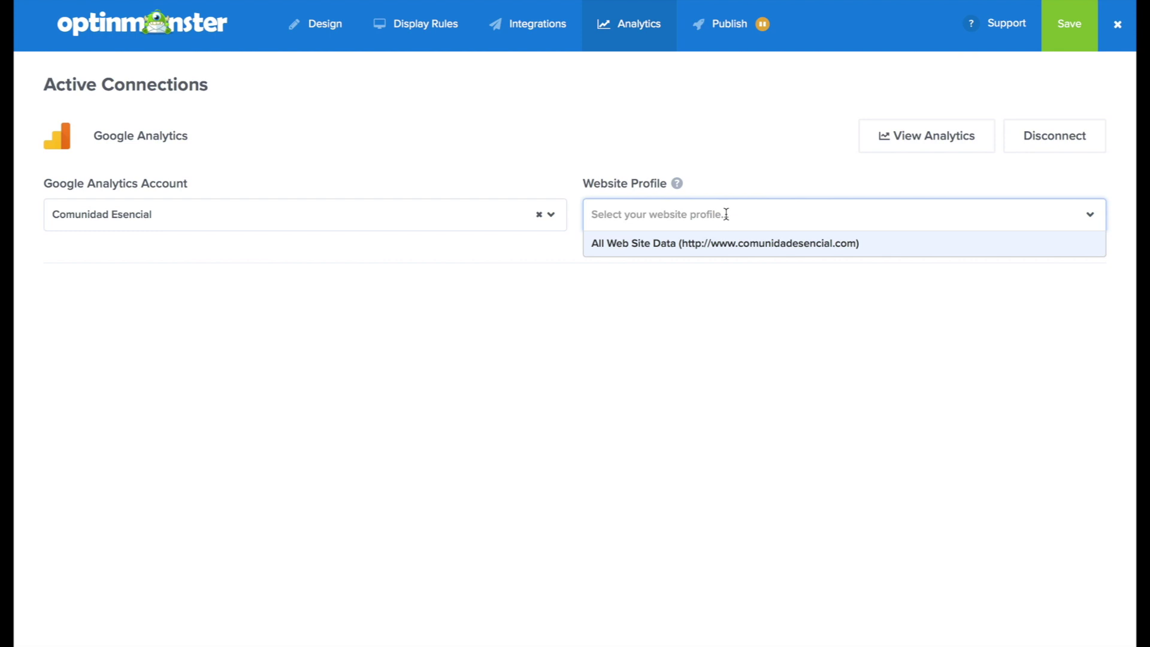
left_click(719, 244)
left_click(724, 43)
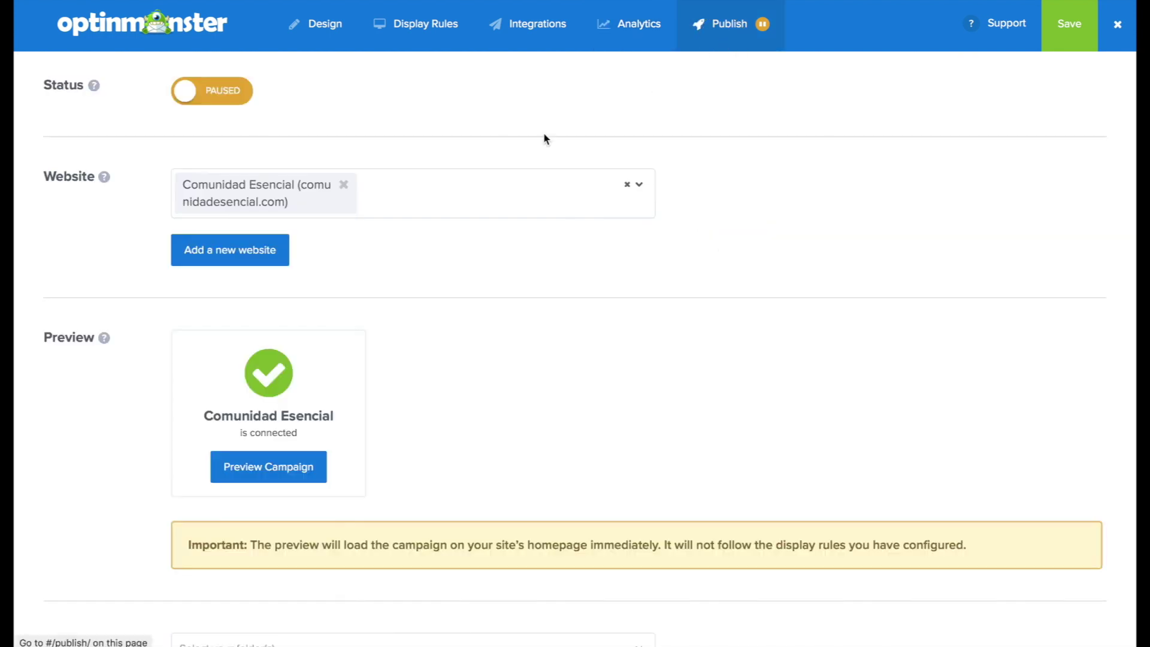
left_click(241, 95)
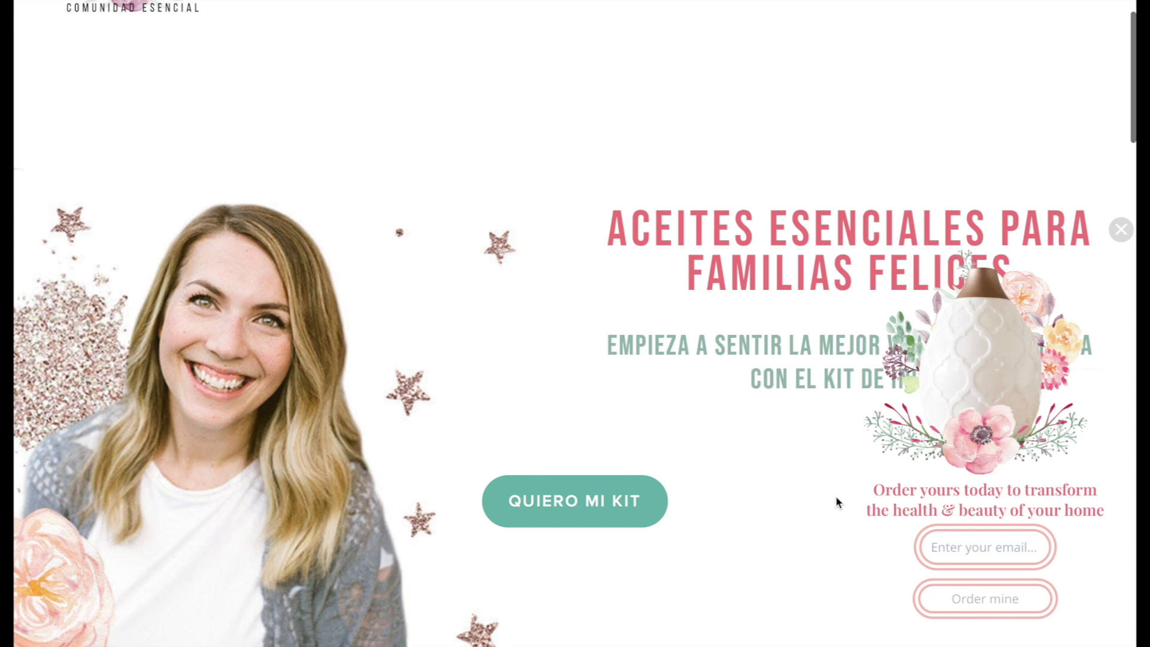
Step: Scroll through the live homepage to confirm the slide-in stays fixed at the bottom right
scroll(835, 497, "down", 8)
scroll(837, 502, "down", 7)
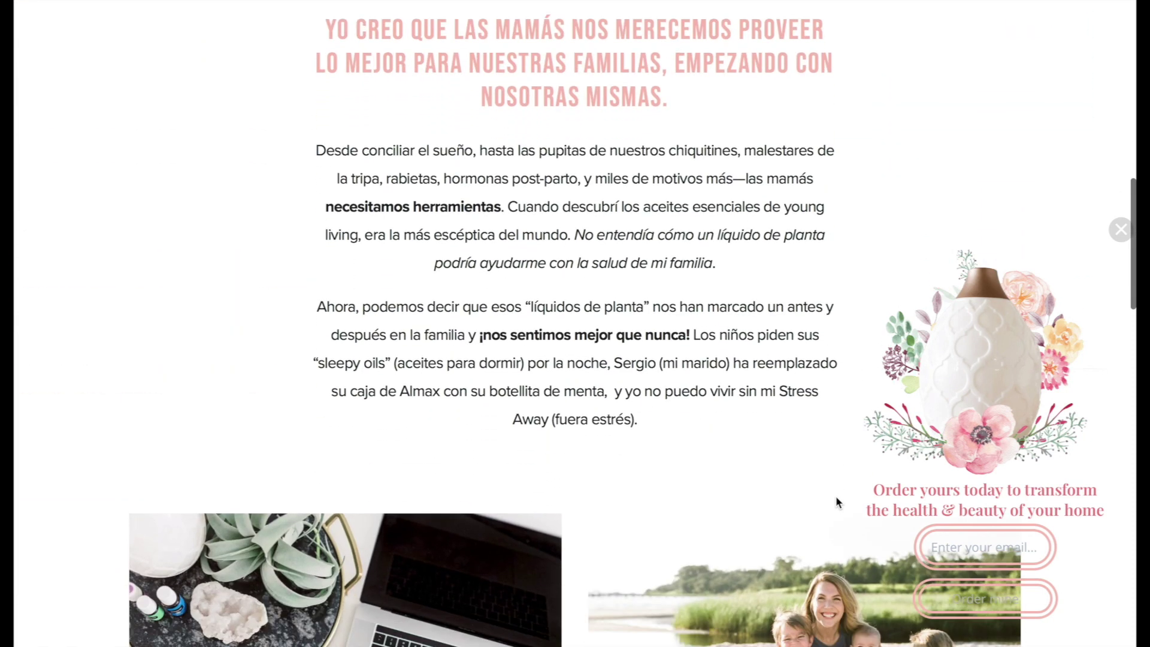
scroll(836, 502, "down", 9)
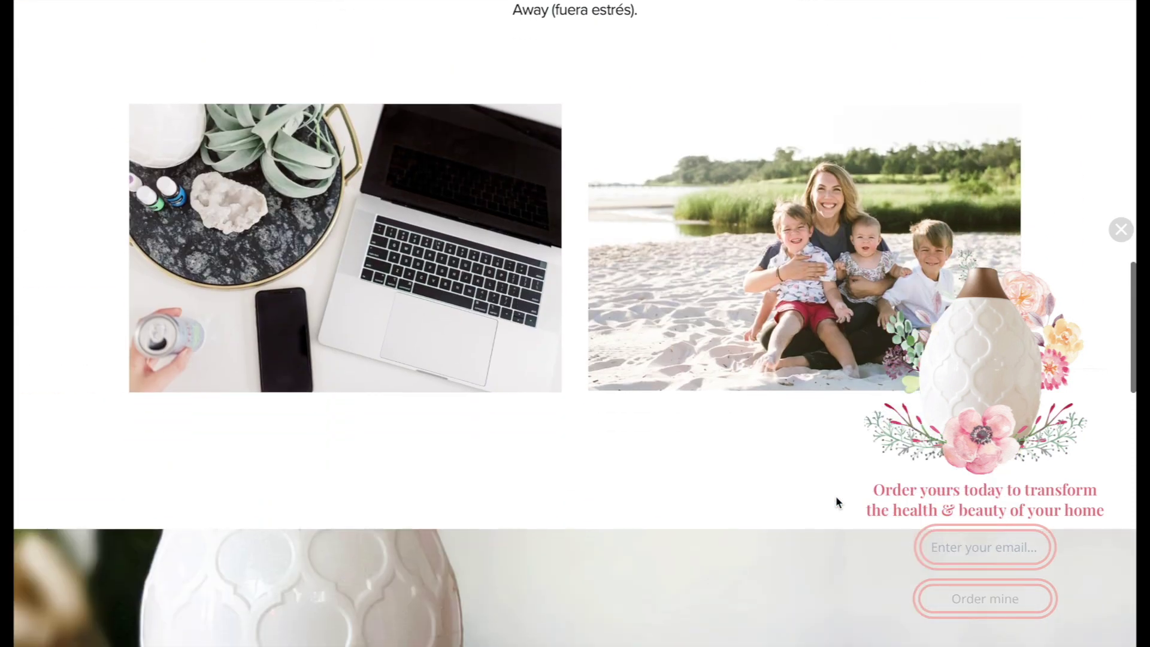
scroll(836, 502, "down", 3)
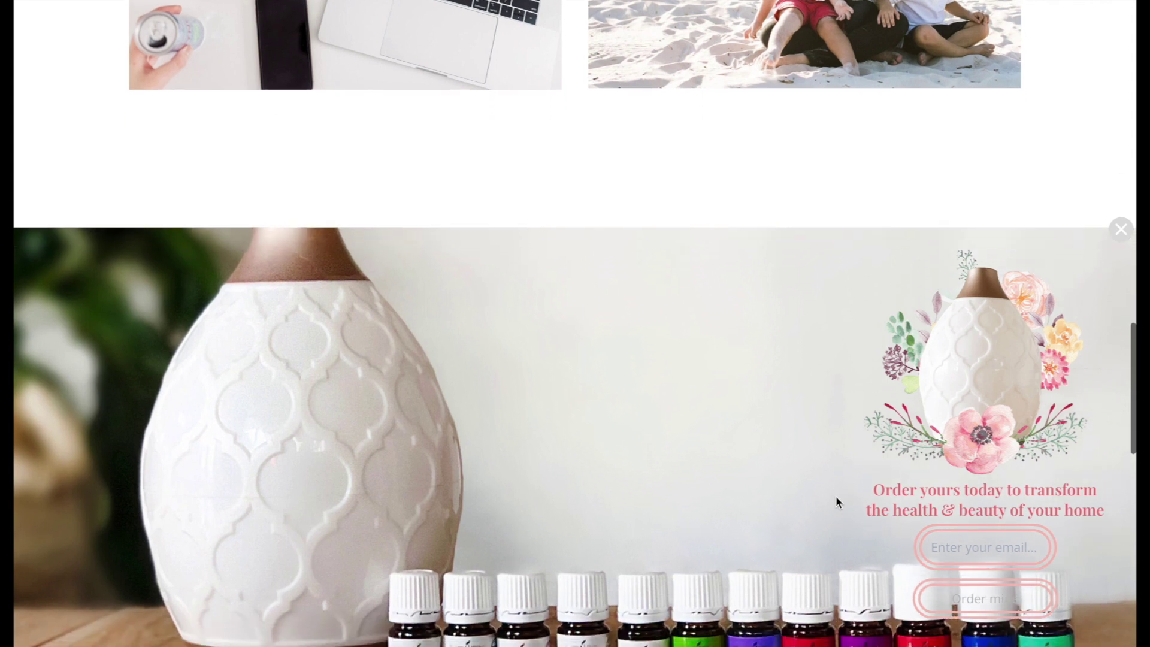
scroll(837, 501, "down", 4)
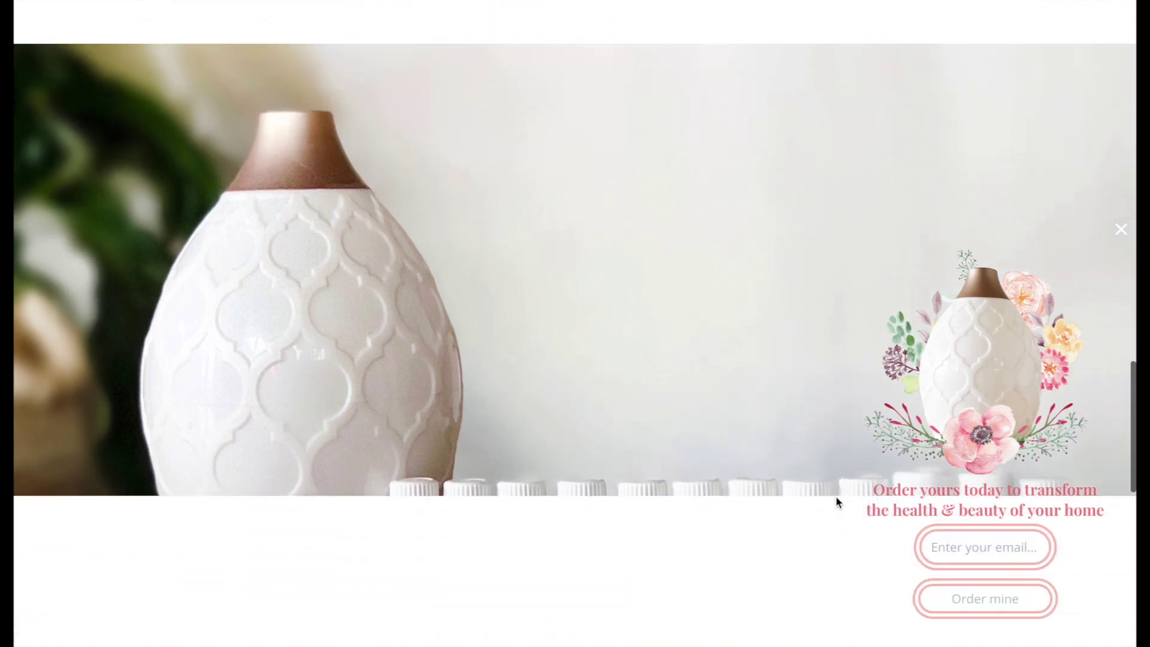
scroll(836, 502, "down", 5)
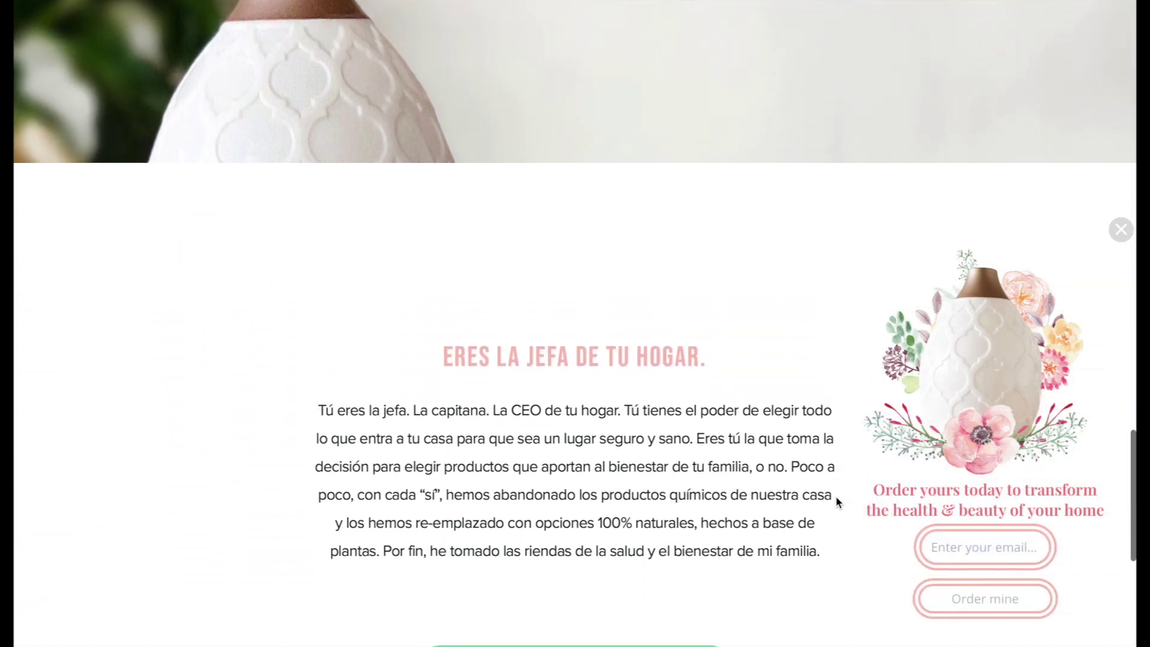
scroll(837, 499, "up", 1)
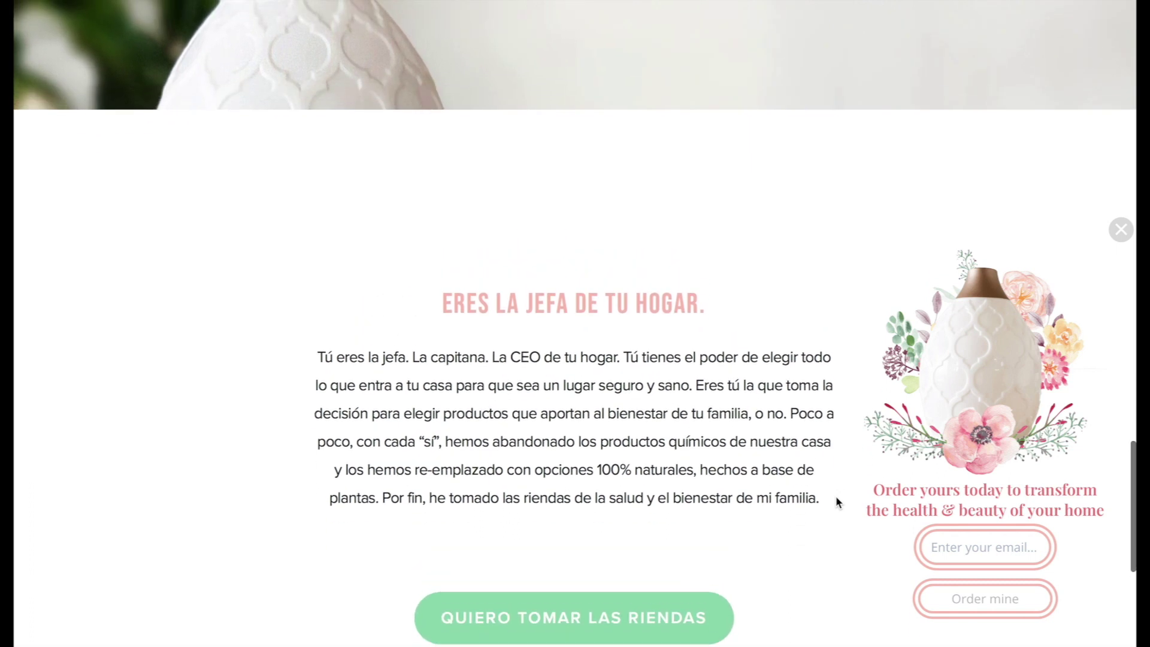
scroll(837, 498, "down", 1)
scroll(836, 499, "up", 6)
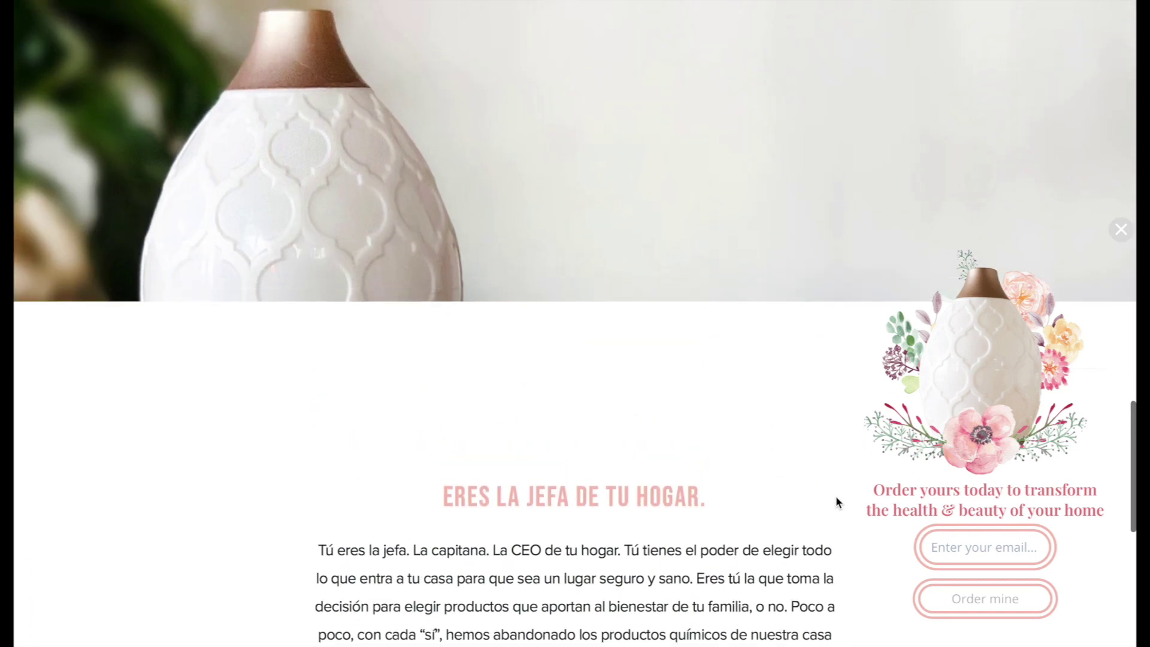
scroll(836, 501, "down", 1)
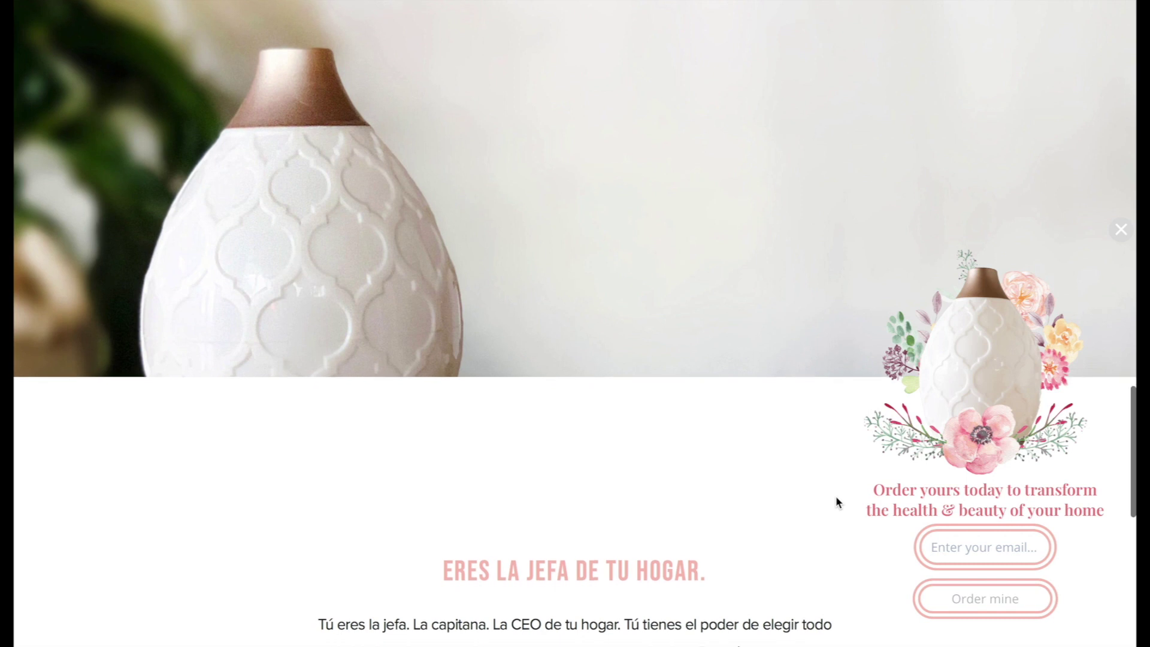